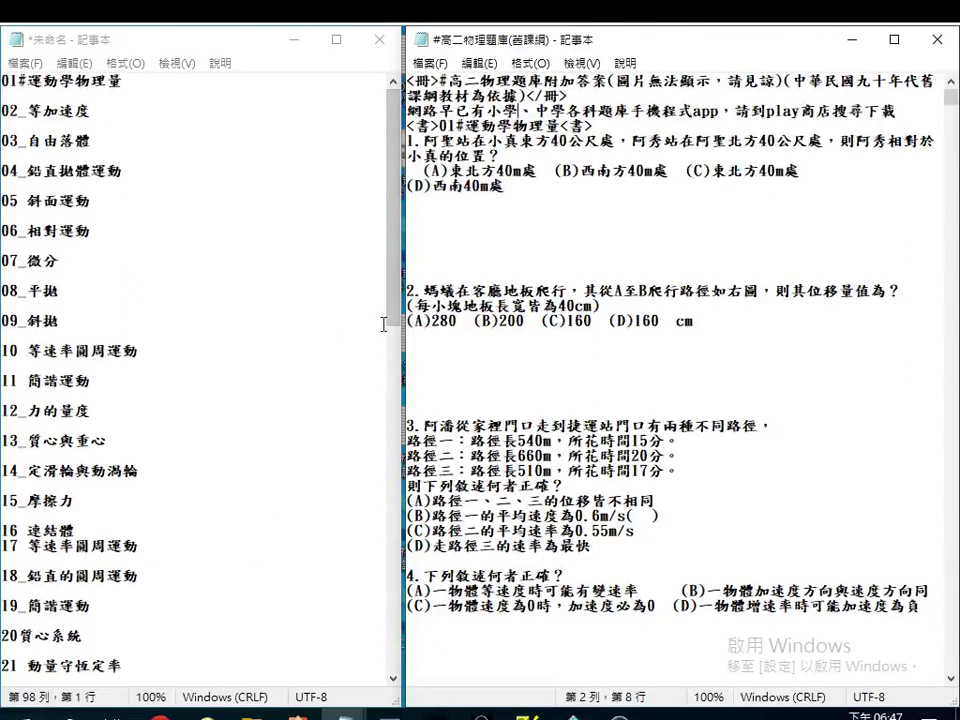
- Review the unit list to its end, then bring the FKDictionary+A Dictionary of Chinese Buddhist Terms data window forward and move it lower
drag(395, 325, 398, 493)
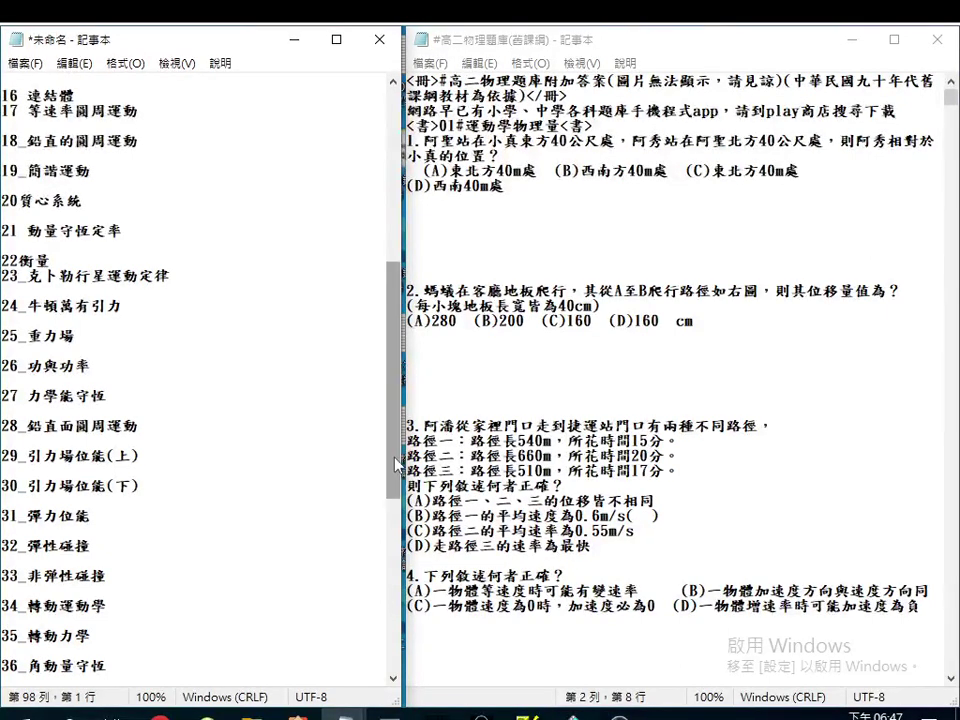
drag(396, 465, 397, 637)
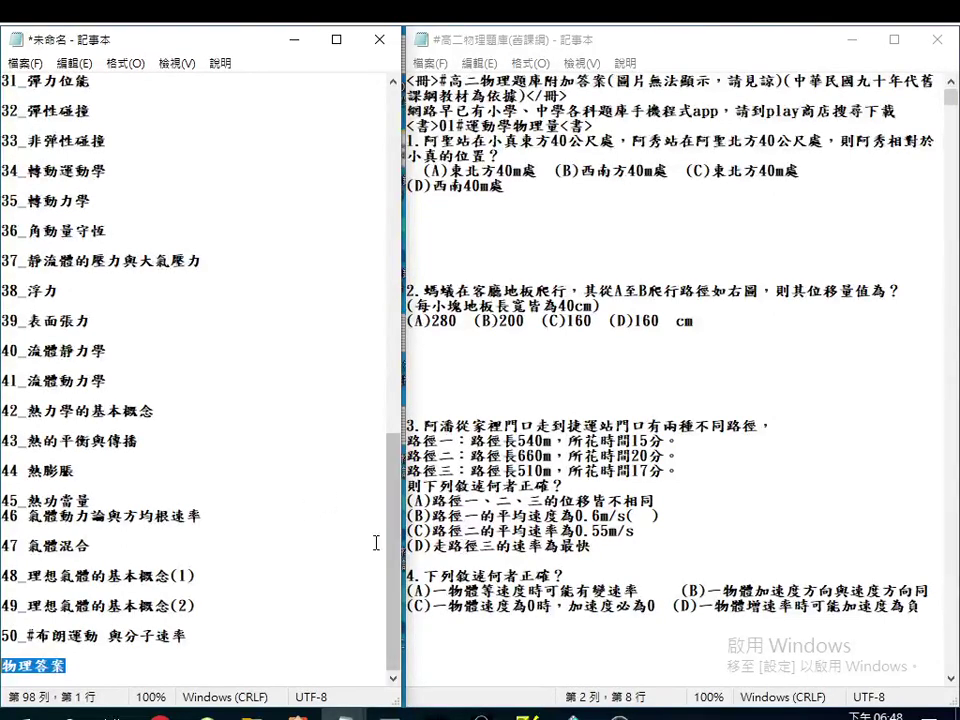
mouse_move(345, 711)
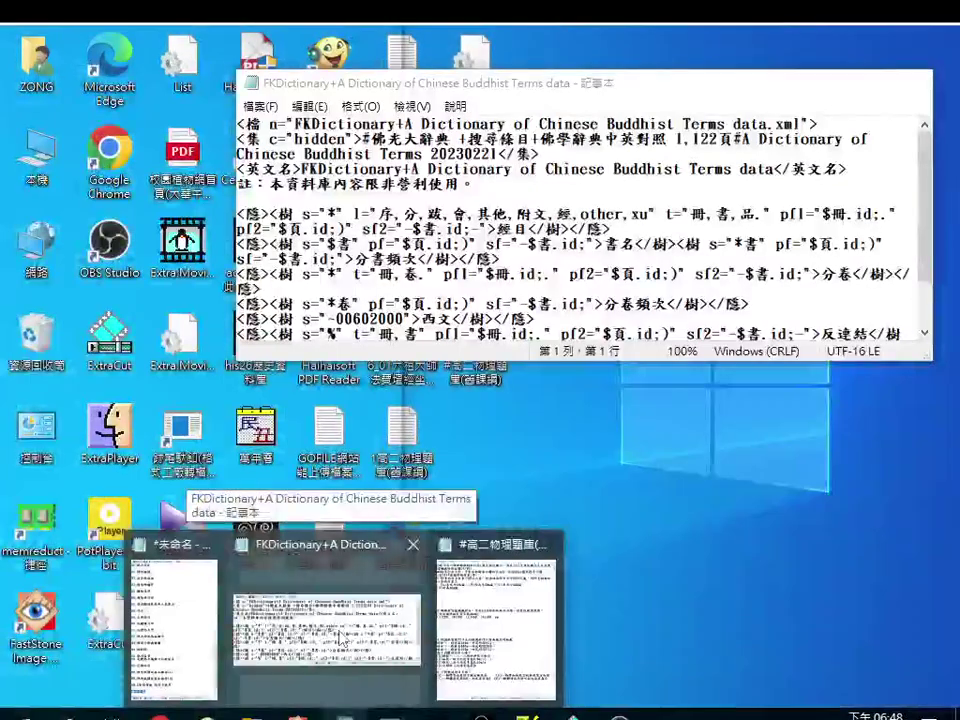
click(340, 637)
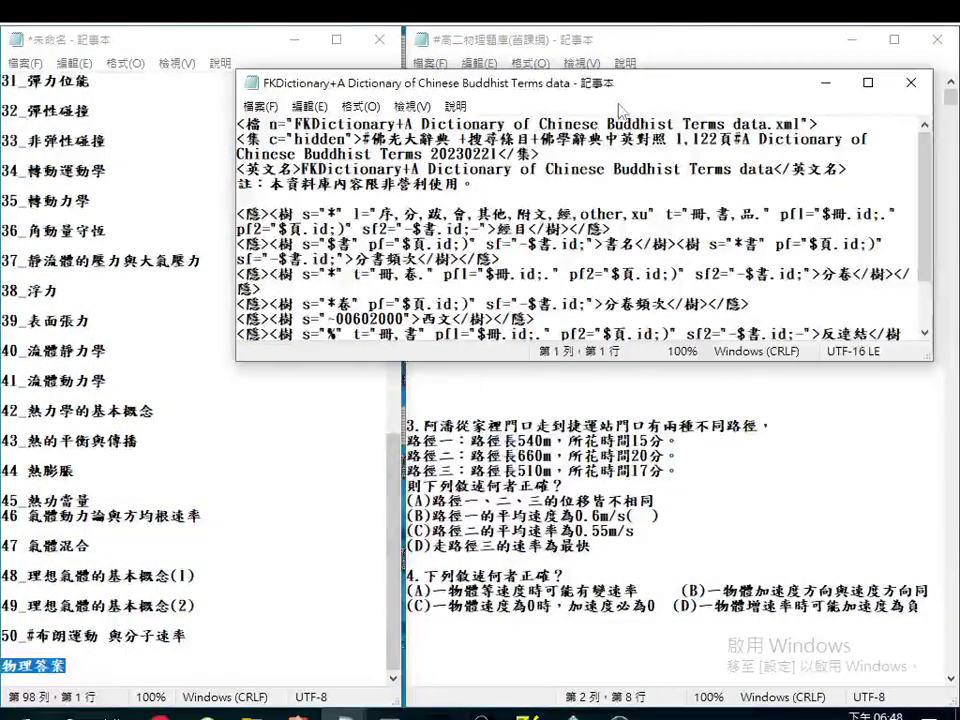
drag(629, 90, 547, 412)
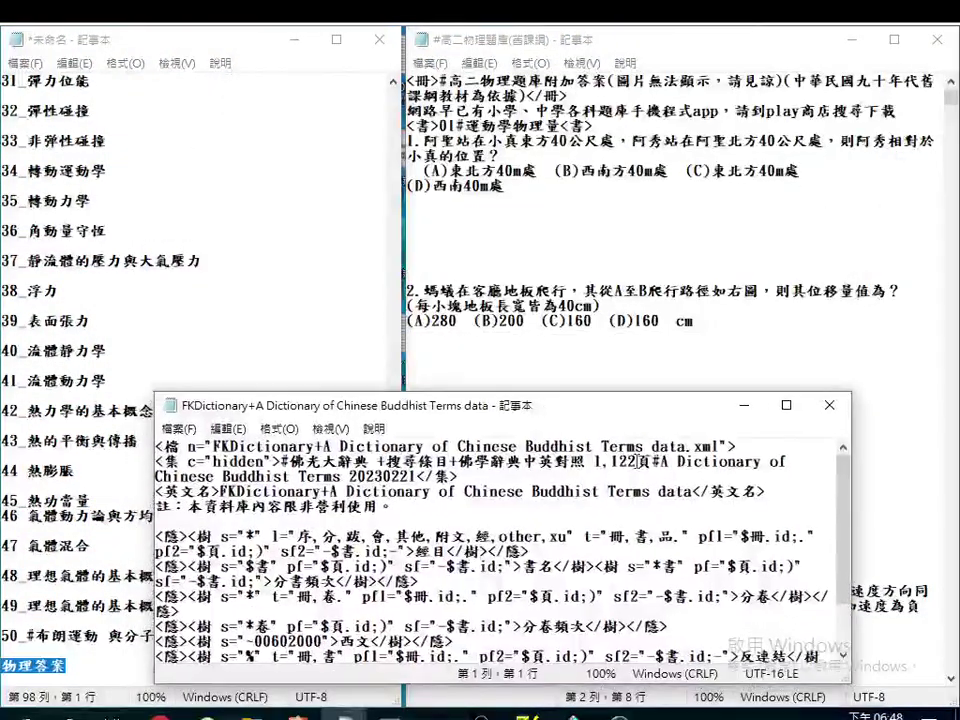
- Start saving the #高二物理題庫(舊課綱) question bank as a new file with type 所有檔案 and UTF-8 encoding
click(428, 62)
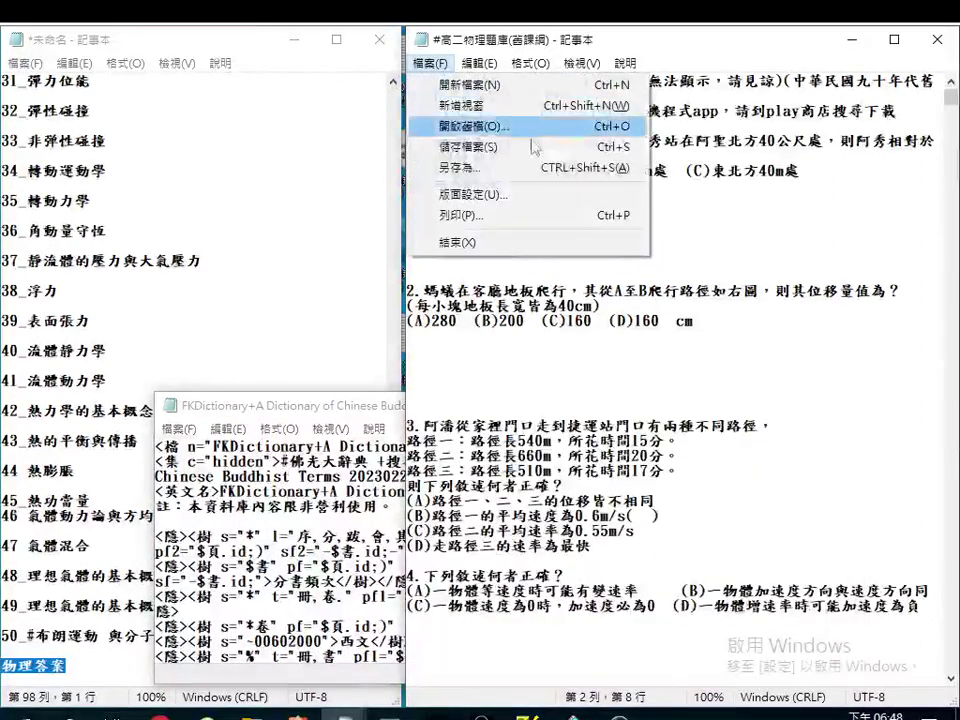
click(490, 172)
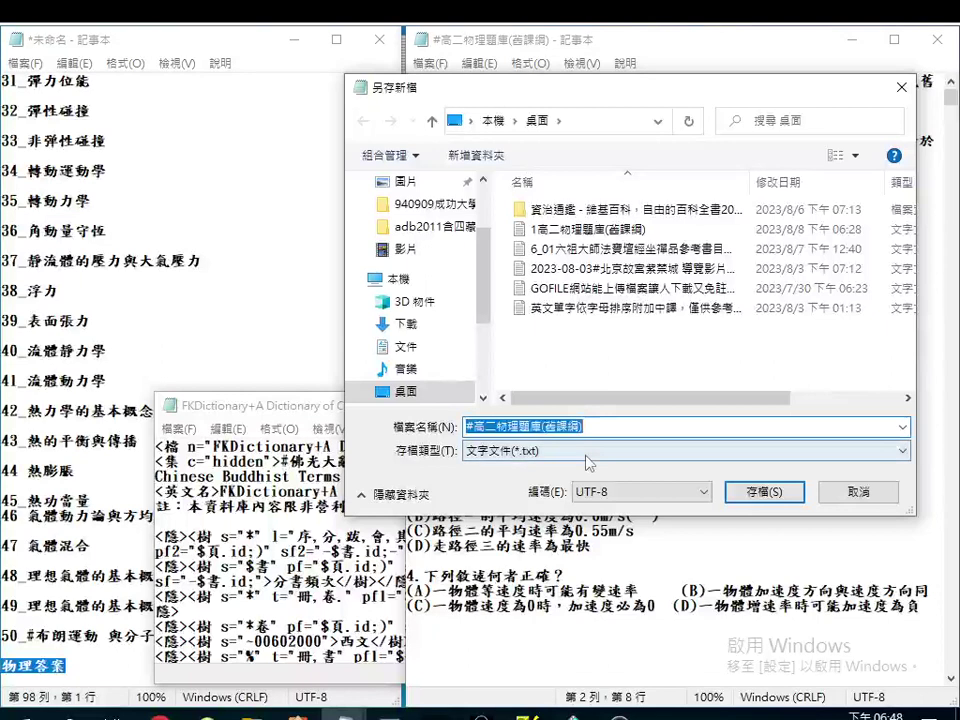
click(590, 450)
click(545, 477)
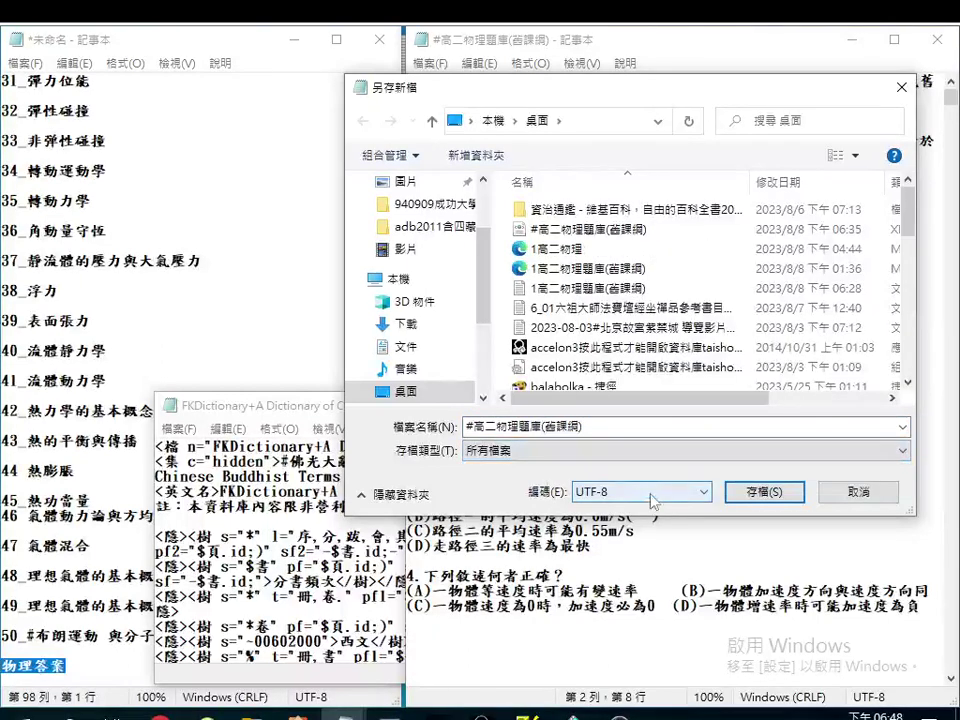
click(643, 492)
click(645, 494)
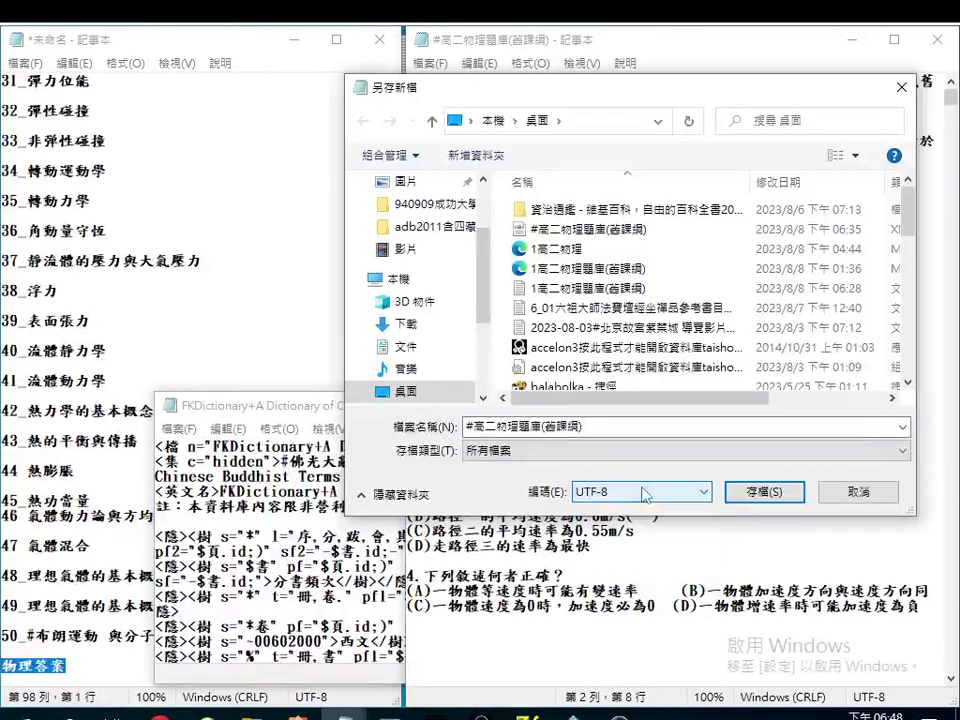
- Enter wuli_h_book4_all.xml as the question bank's new file name
click(585, 426)
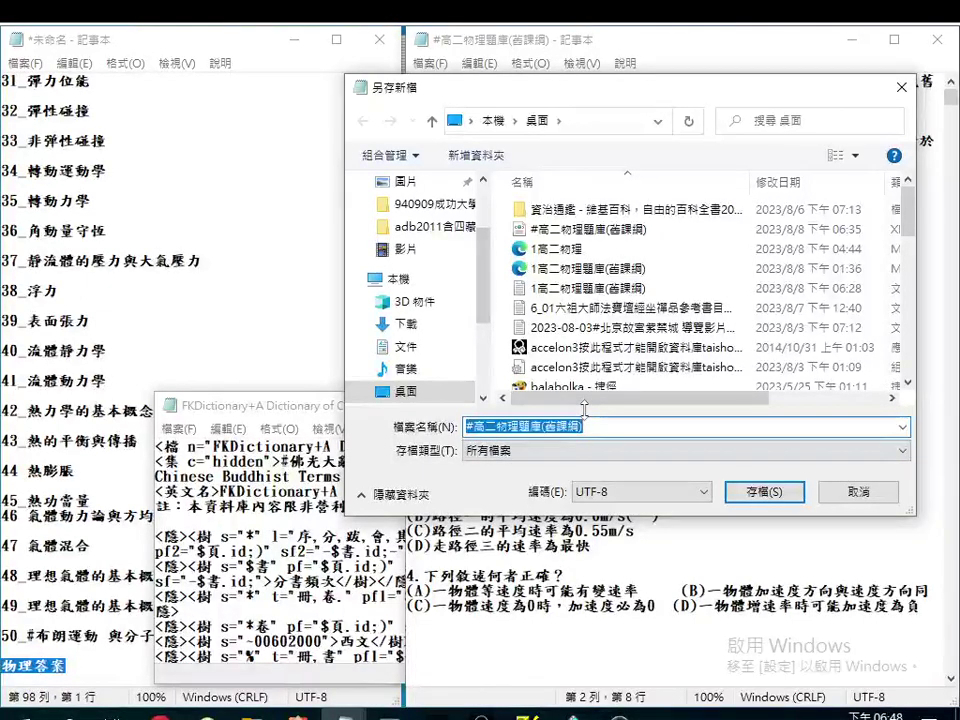
text(ㄊ)
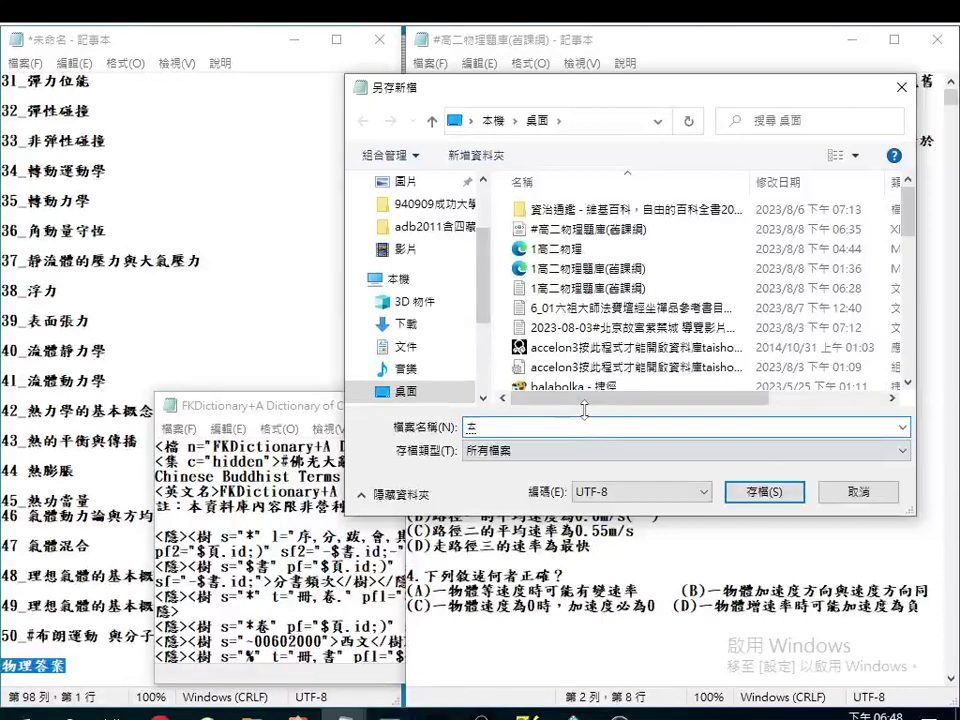
text(ㄧㄝ)
key(Escape)
text(wi)
text(u)
text(li)
text(_h_)
text(bo)
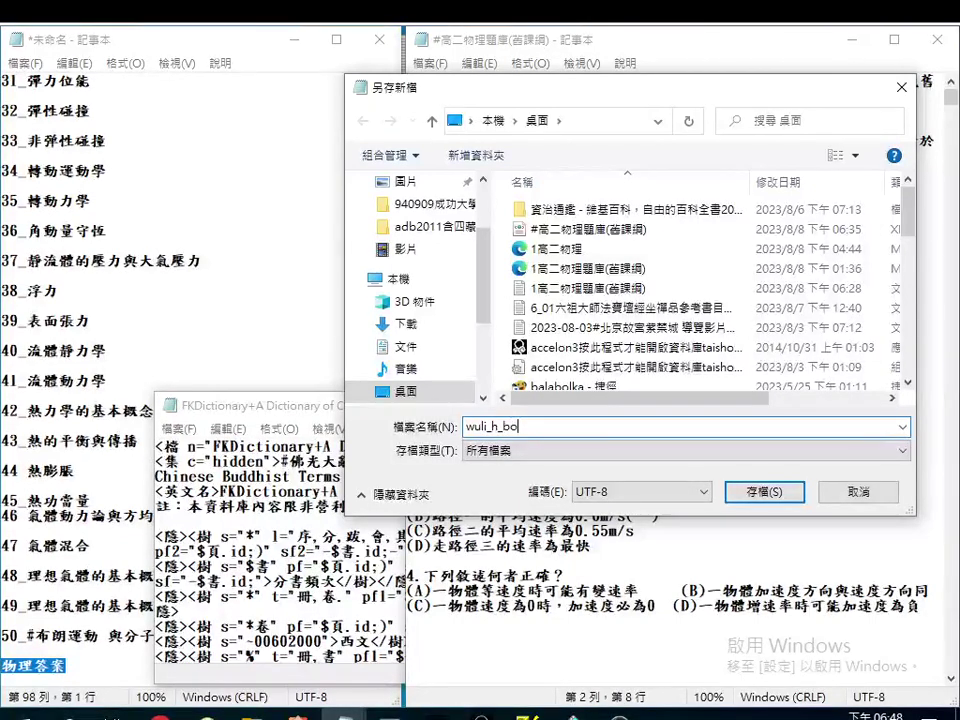
text(ok4_all)
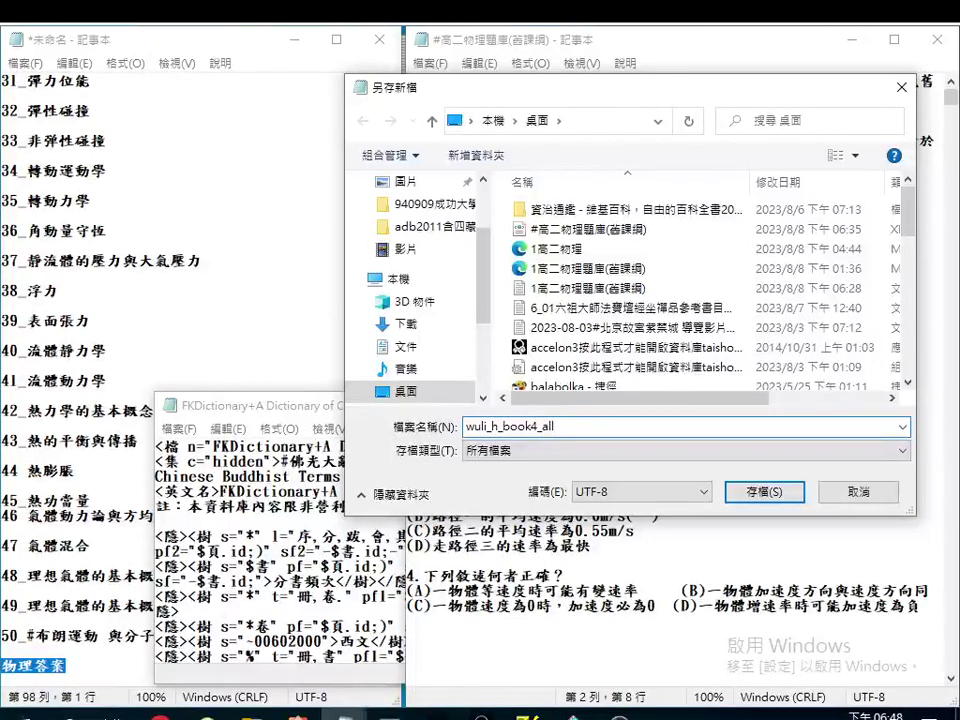
text(.xml)
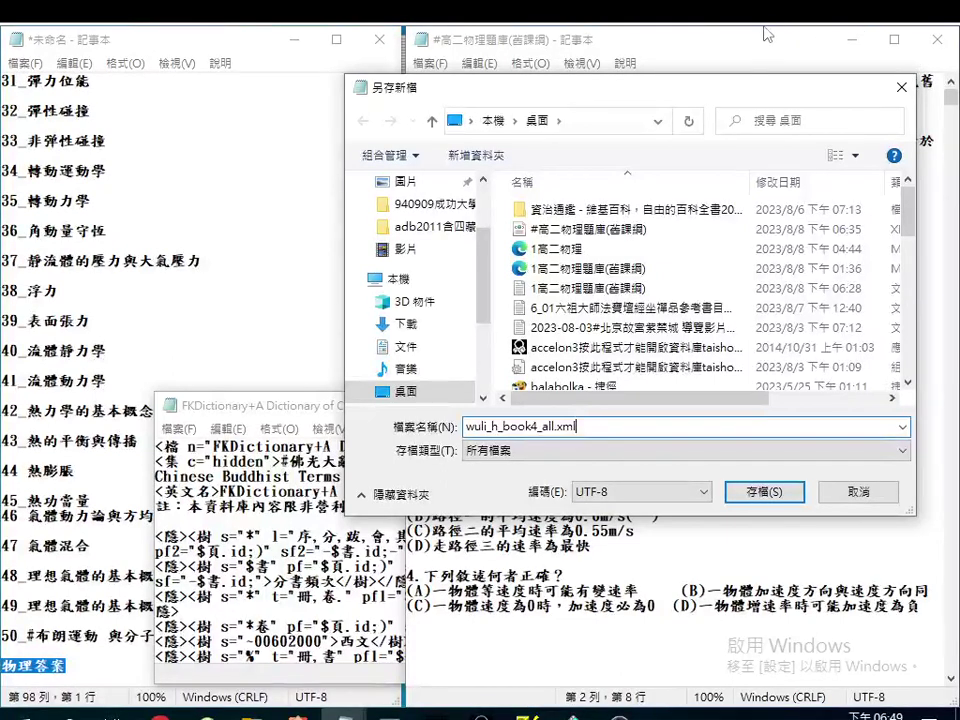
- Copy the complete new file name and save the question bank under it
drag(587, 427, 463, 428)
right_click(568, 430)
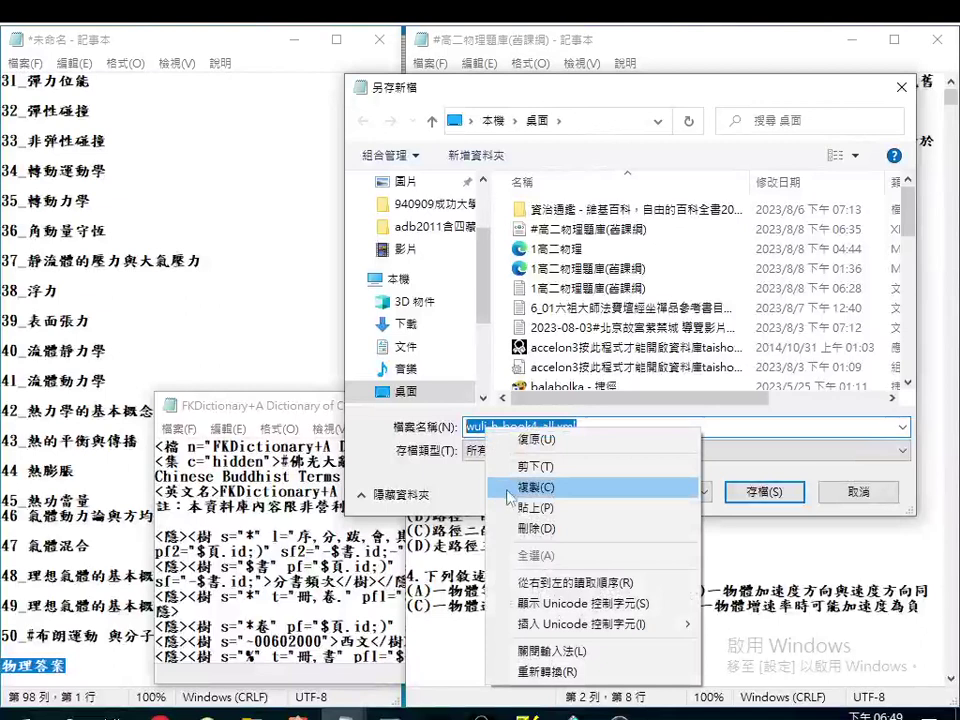
click(643, 486)
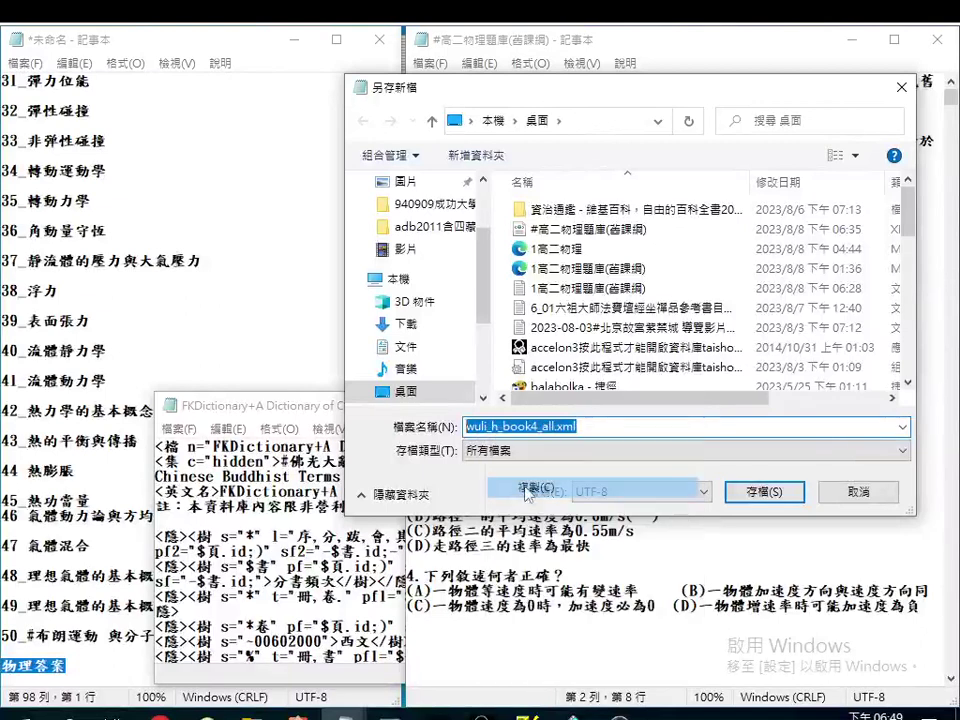
click(766, 491)
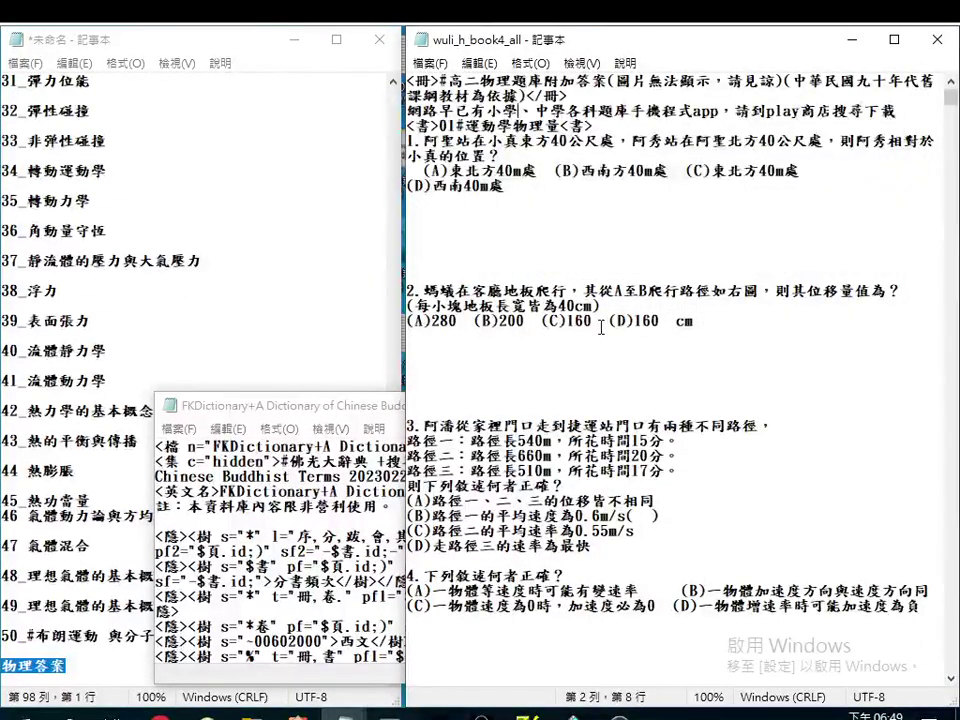
- Replace the file name in the dictionary template's <檔 n="..."> tag so it reads wuli_h_book4_all.xml
click(214, 446)
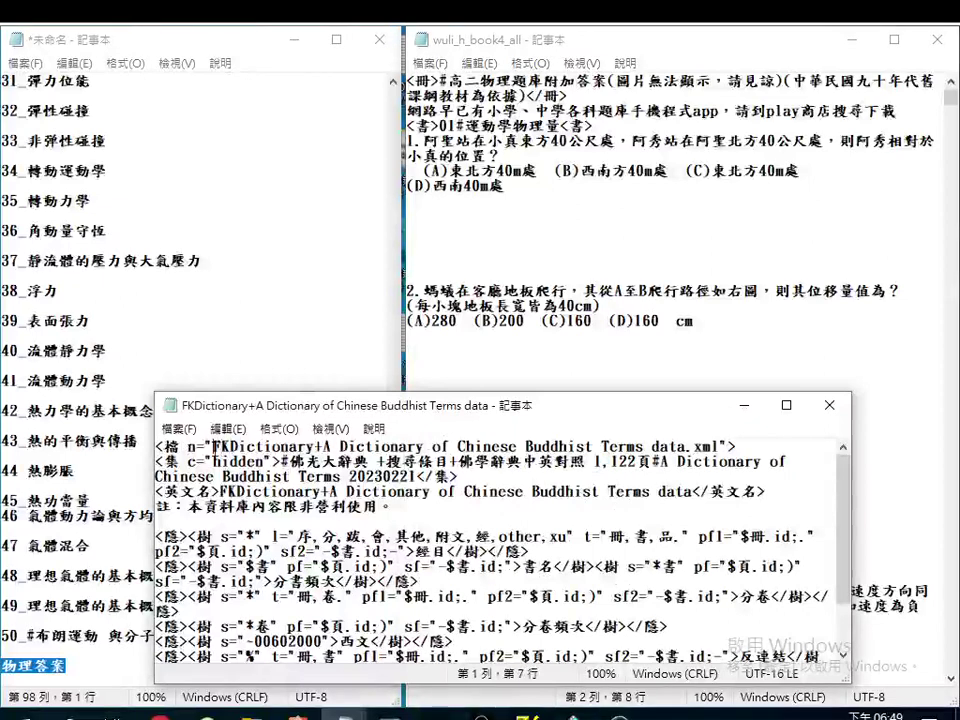
drag(214, 446, 690, 447)
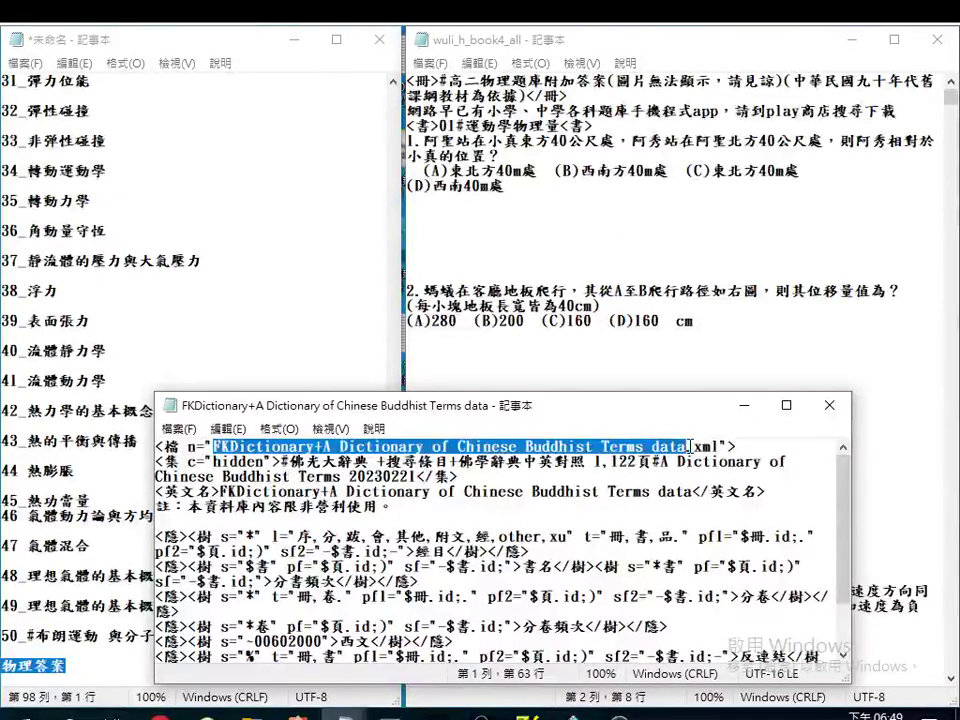
right_click(690, 447)
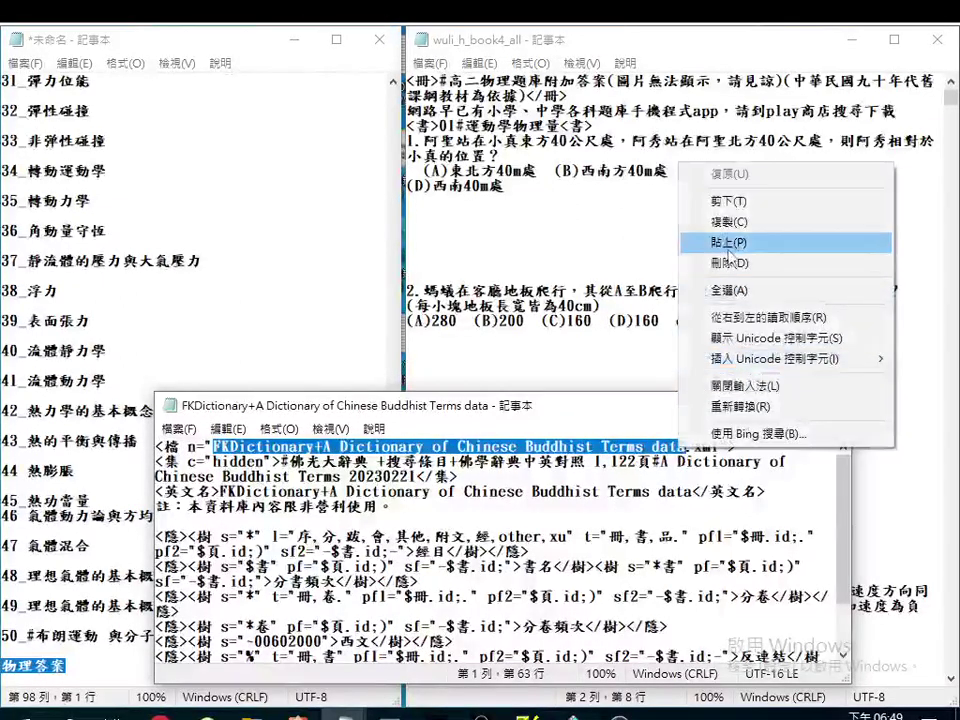
click(728, 243)
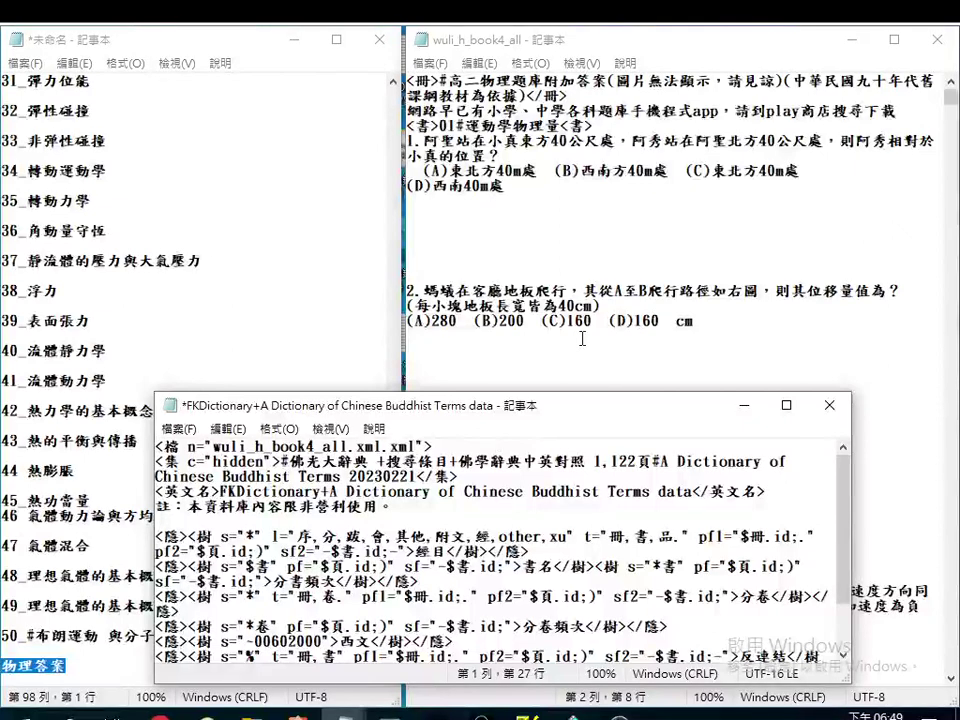
key(Delete)
key(Delete)
key(Delete)
key(Delete)
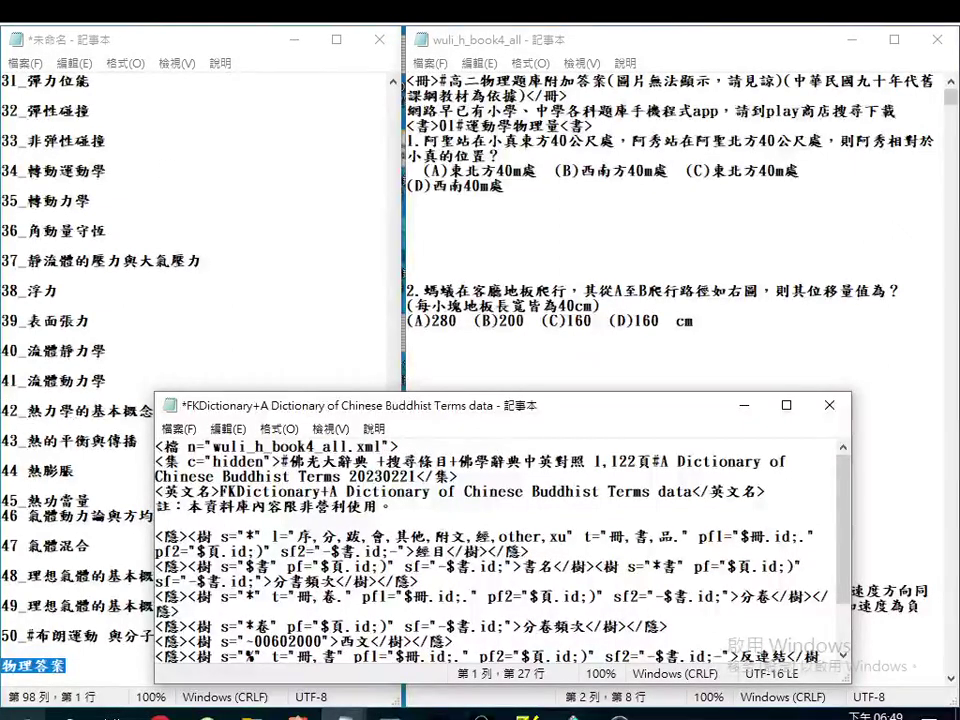
- Start saving the untitled unit list on the desktop, taking the existing file's name 1高二物理題庫(舊課綱) as the base name
click(211, 187)
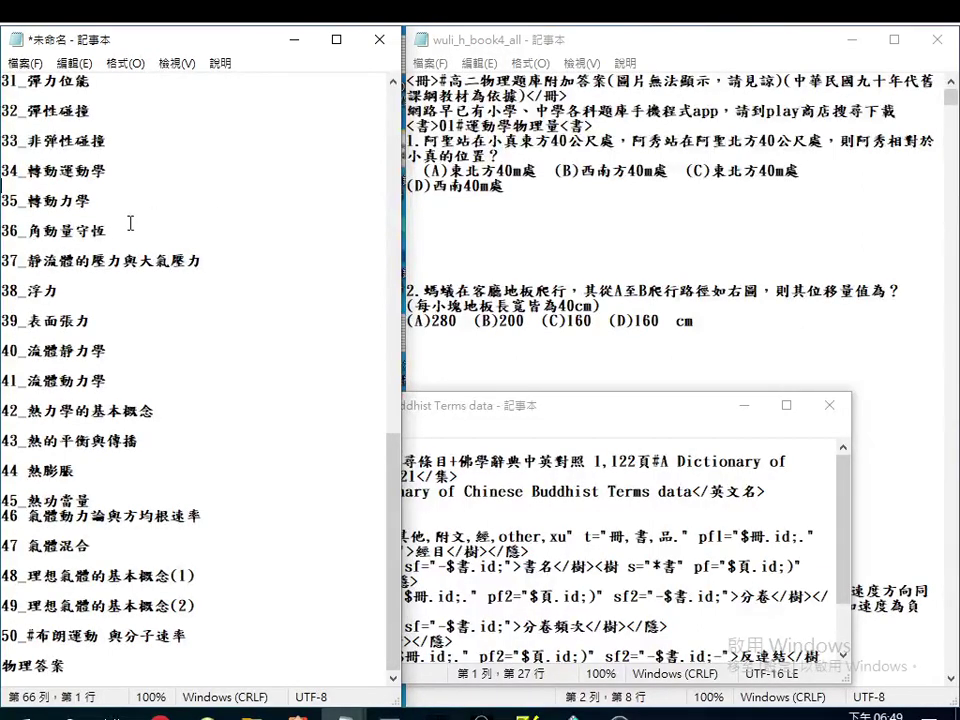
click(27, 64)
click(58, 167)
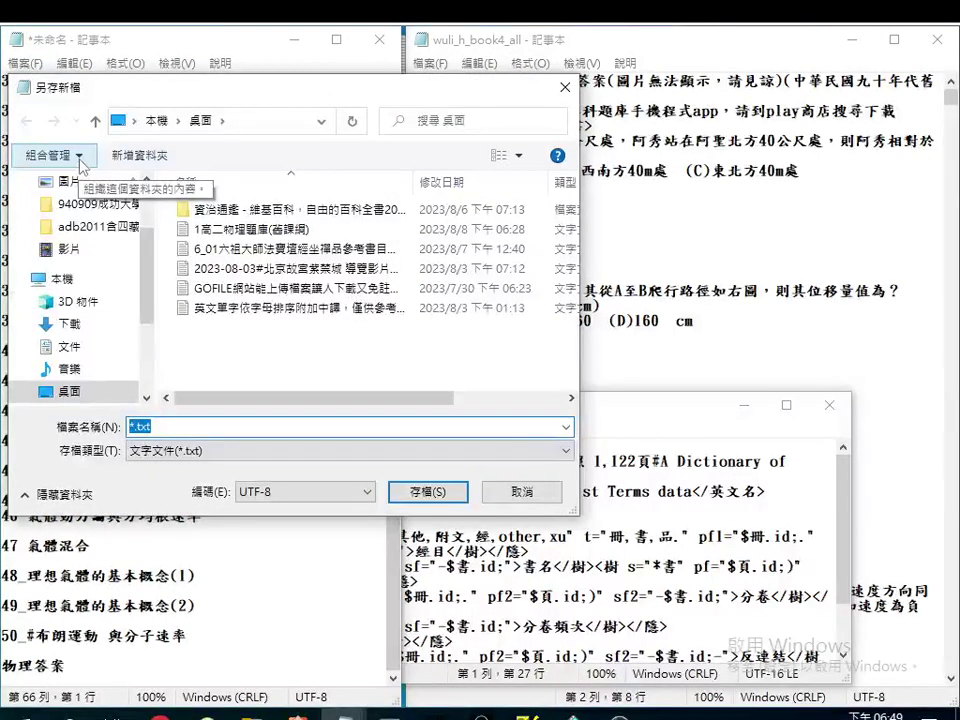
click(340, 229)
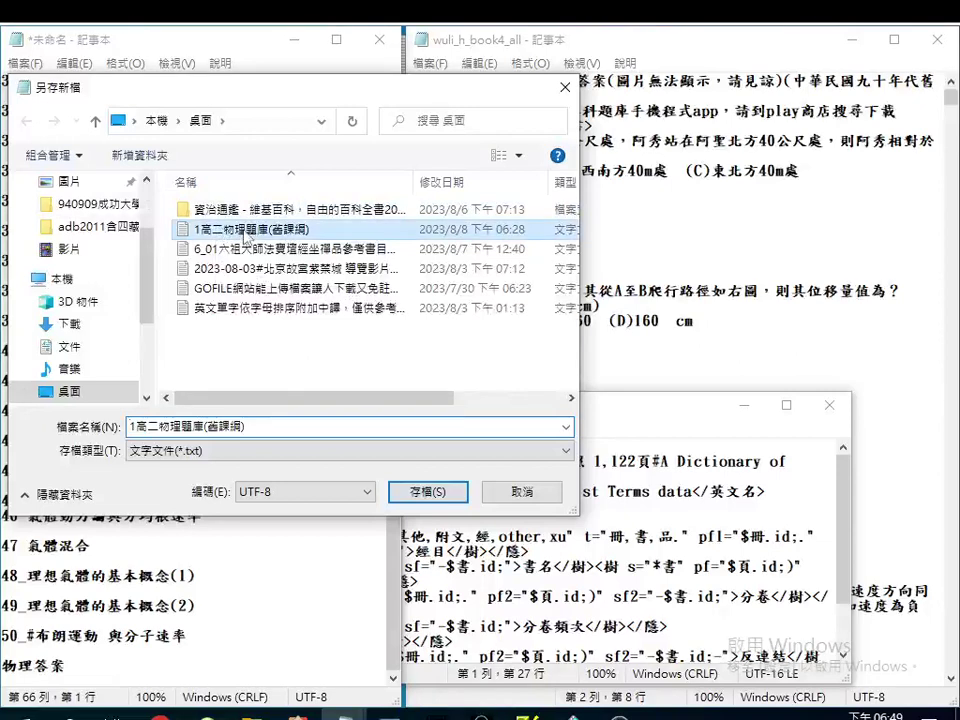
click(265, 427)
click(298, 426)
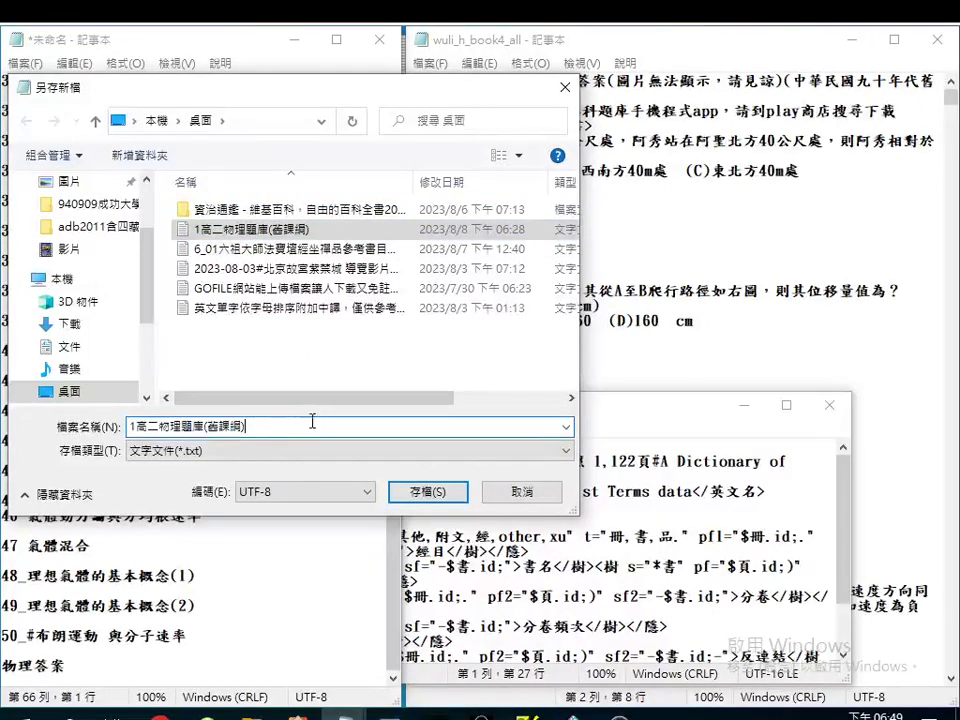
- Append _單元目錄 to the file name and save the unit list as a text file
text(_)
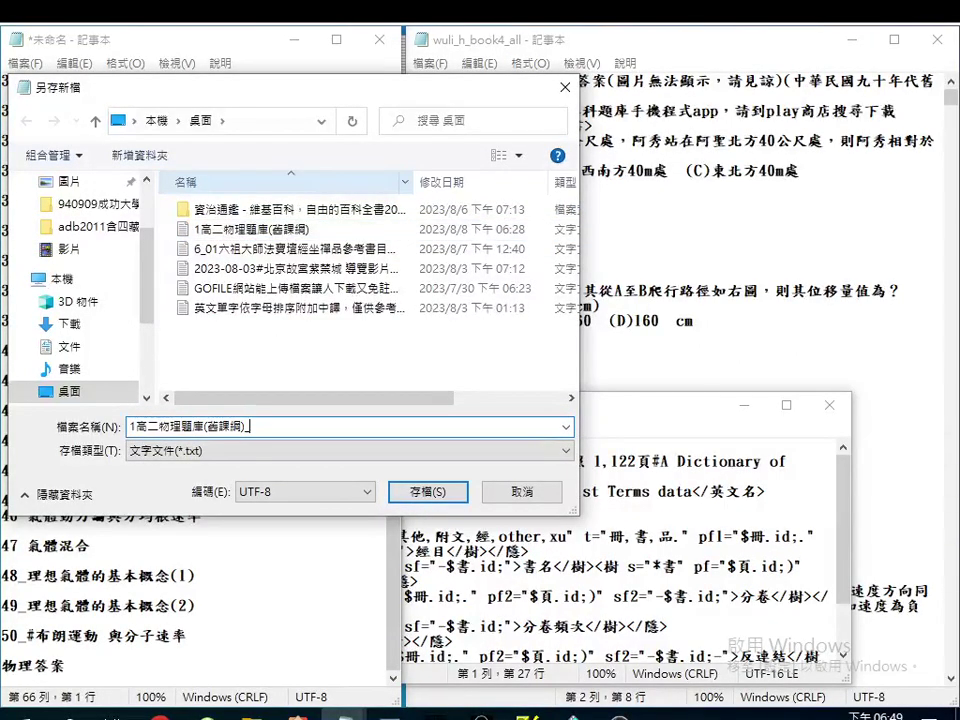
text(單ㄩㄢˊ)
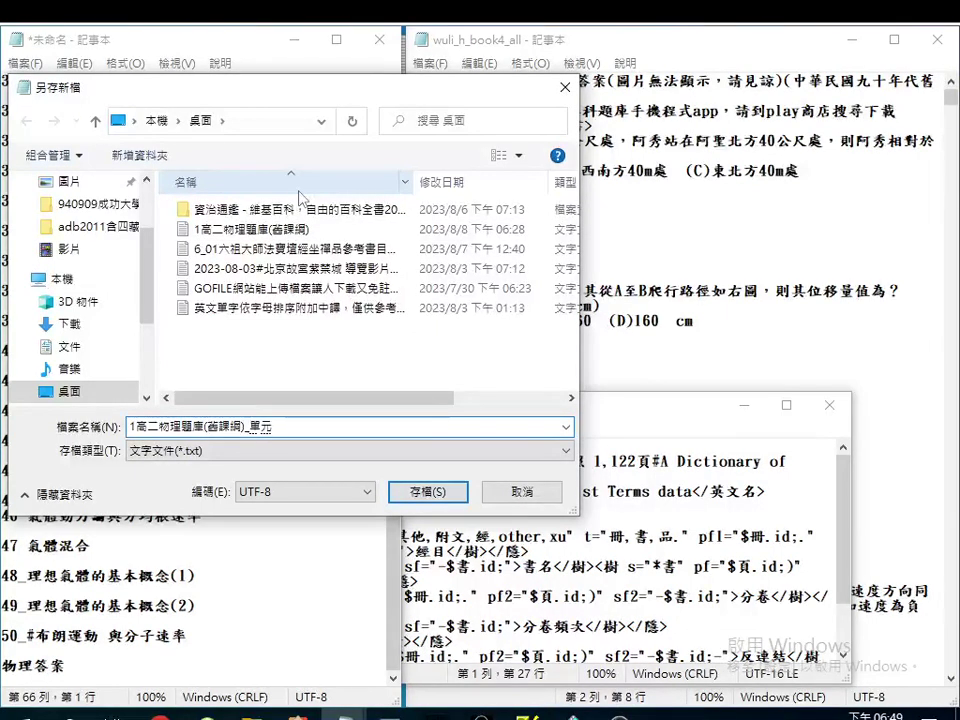
key(Return)
text(ㄓㄨˋㄌㄨˋ)
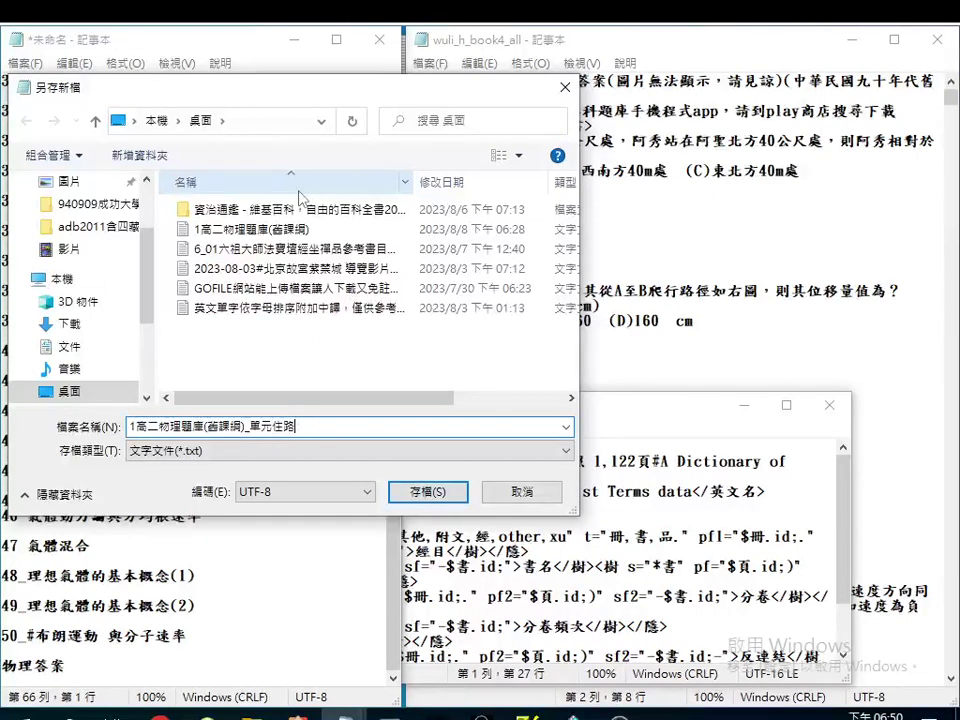
key(BackSpace)
key(BackSpace)
text(ㄇㄨˋㄌㄨˋ)
key(Return)
key(Return)
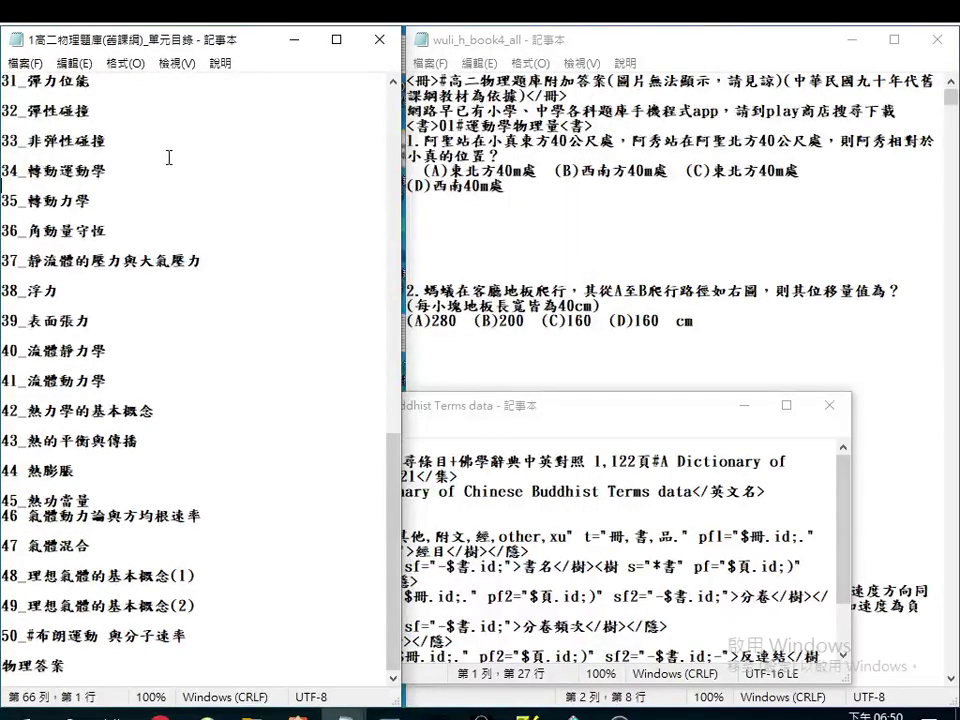
- Create a new blank document in the unit list's window and paste the copied file name wuli_h_book4_all.xml
click(24, 62)
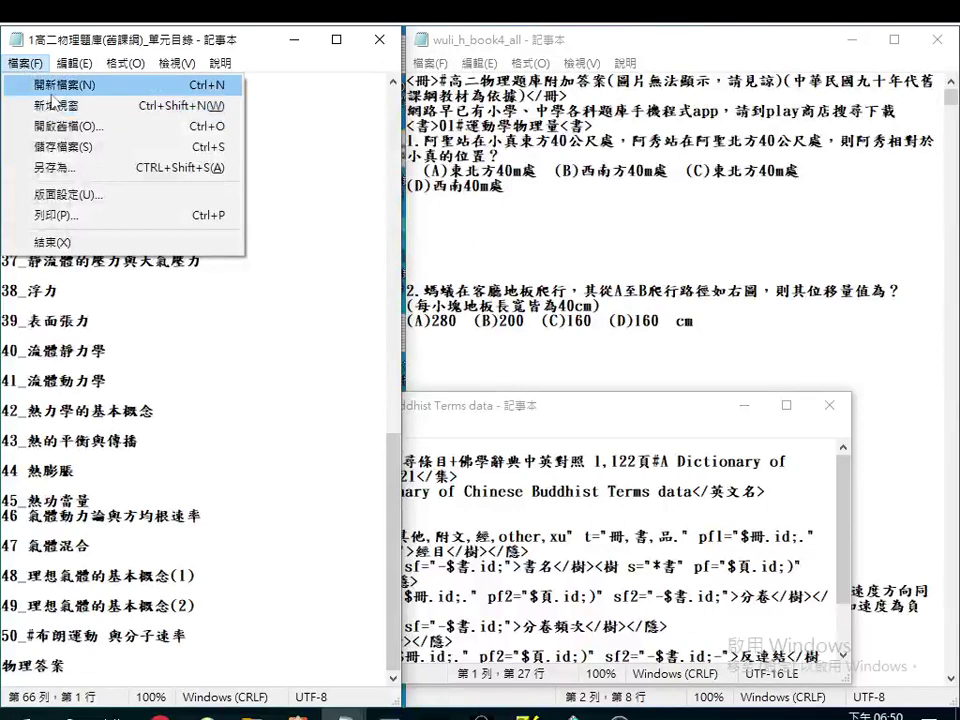
click(60, 85)
right_click(158, 130)
click(198, 212)
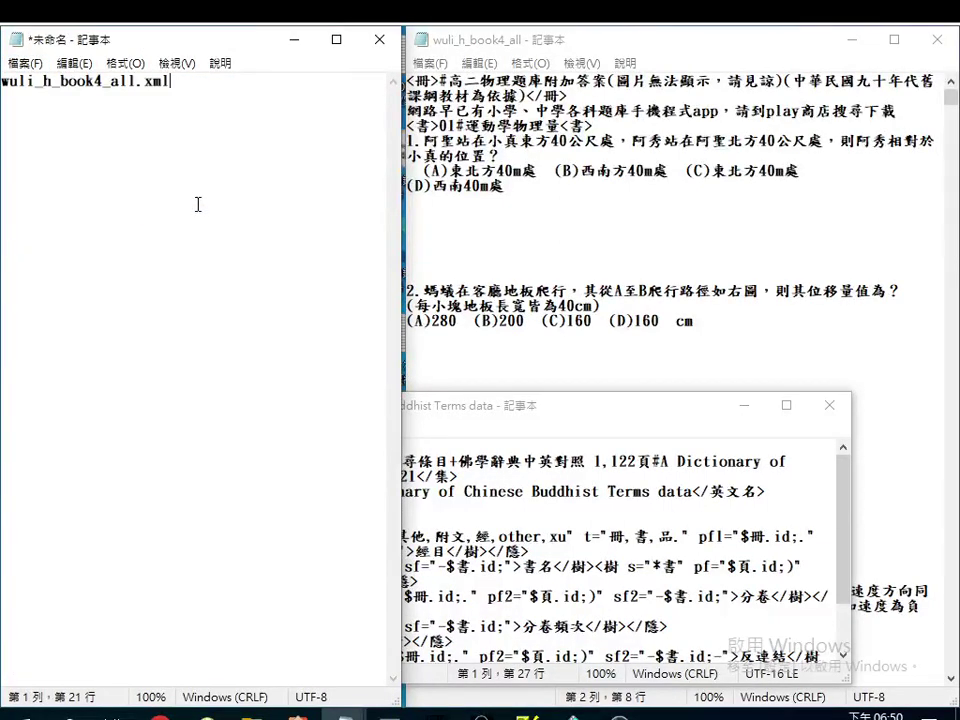
- Add the line wuli_h_book4.xml above the pasted file name
key(Home)
key(Return)
key(Up)
text(wuli_h_book4_all.xml)
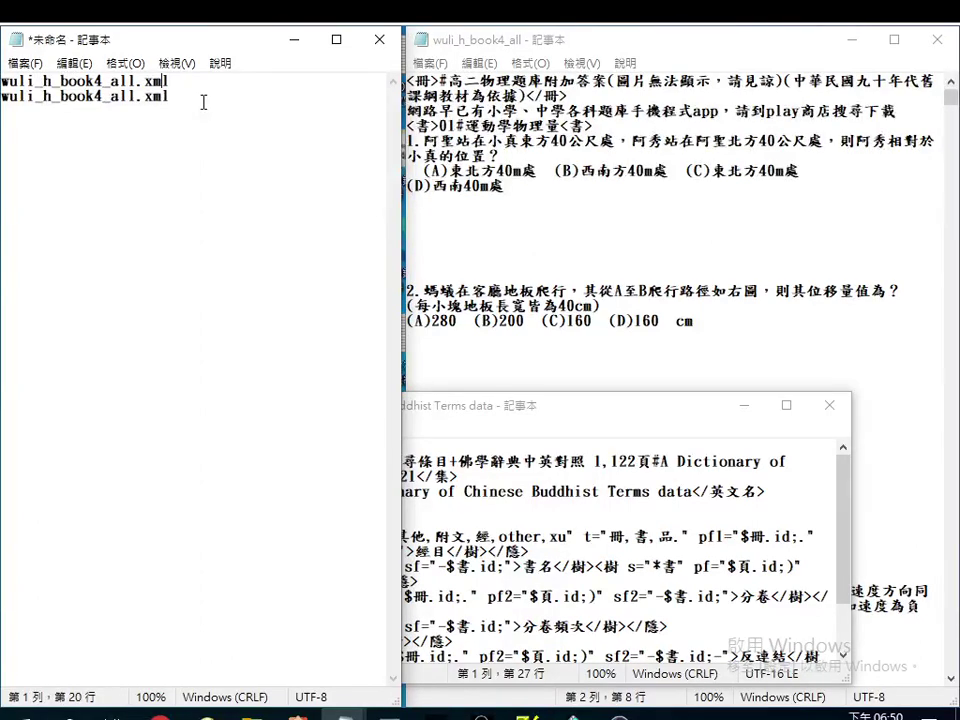
key(Left)
key(Left)
key(Left)
key(Left)
key(Delete)
key(Delete)
key(Delete)
key(Delete)
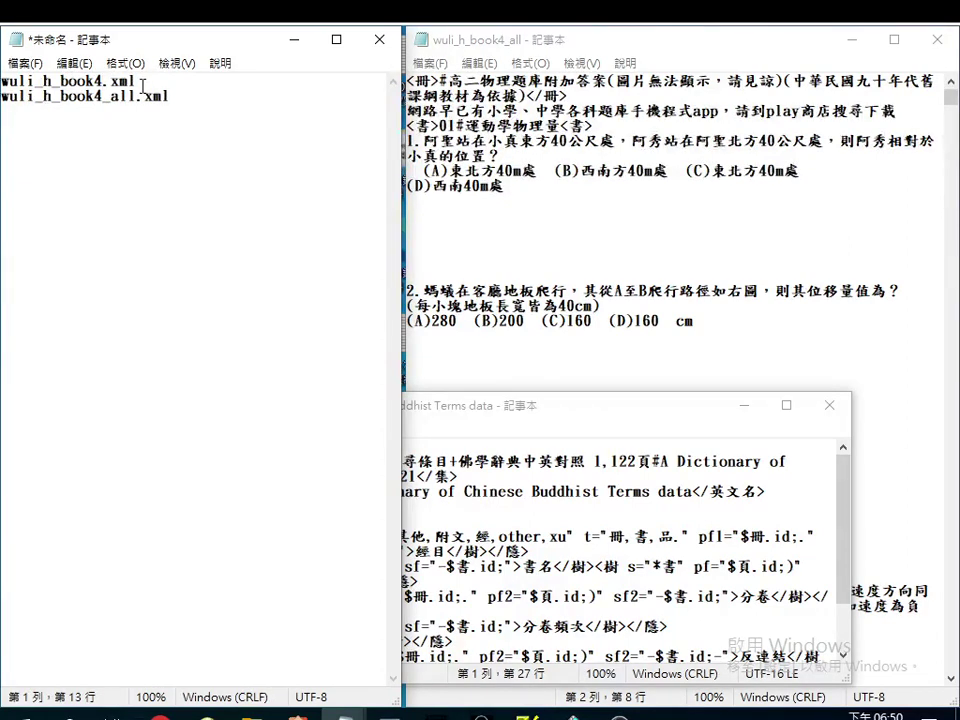
- Start saving the file-name list on the desktop with the type set to all files, pasting wuli_h_book4_all.xml as the base name
drag(139, 81, 3, 86)
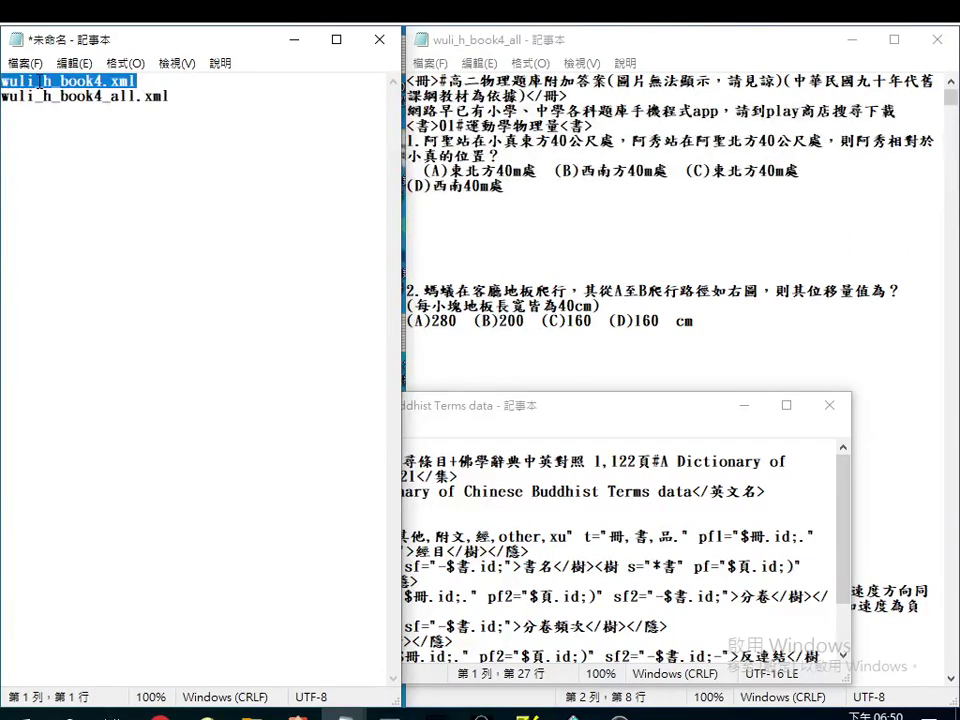
mouse_move(122, 35)
mouse_down()
mouse_move(216, 41)
mouse_move(114, 38)
mouse_up()
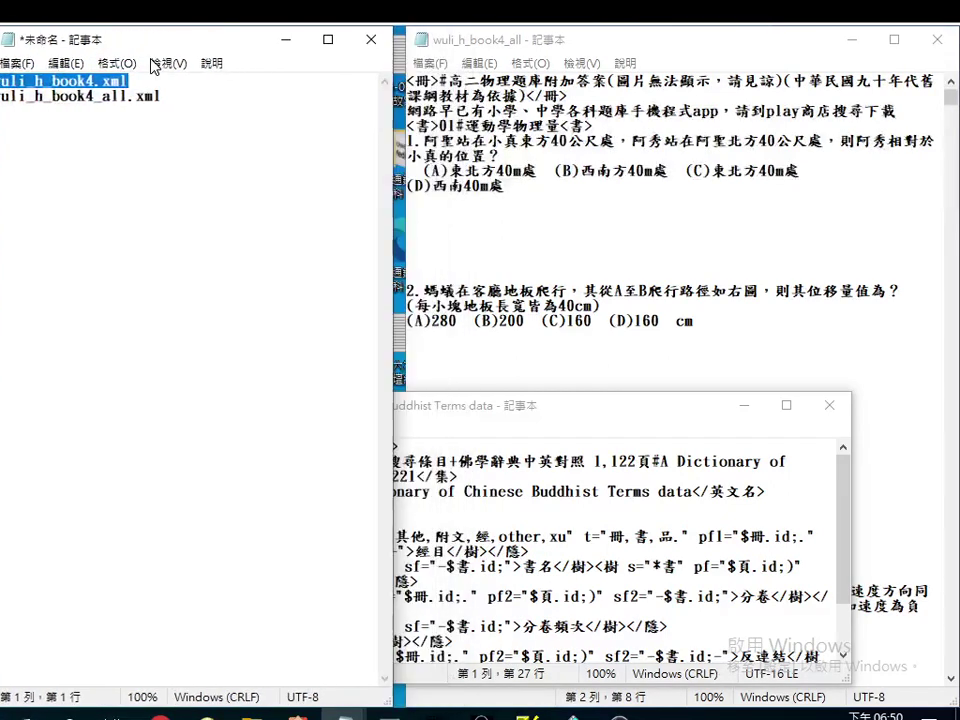
click(16, 62)
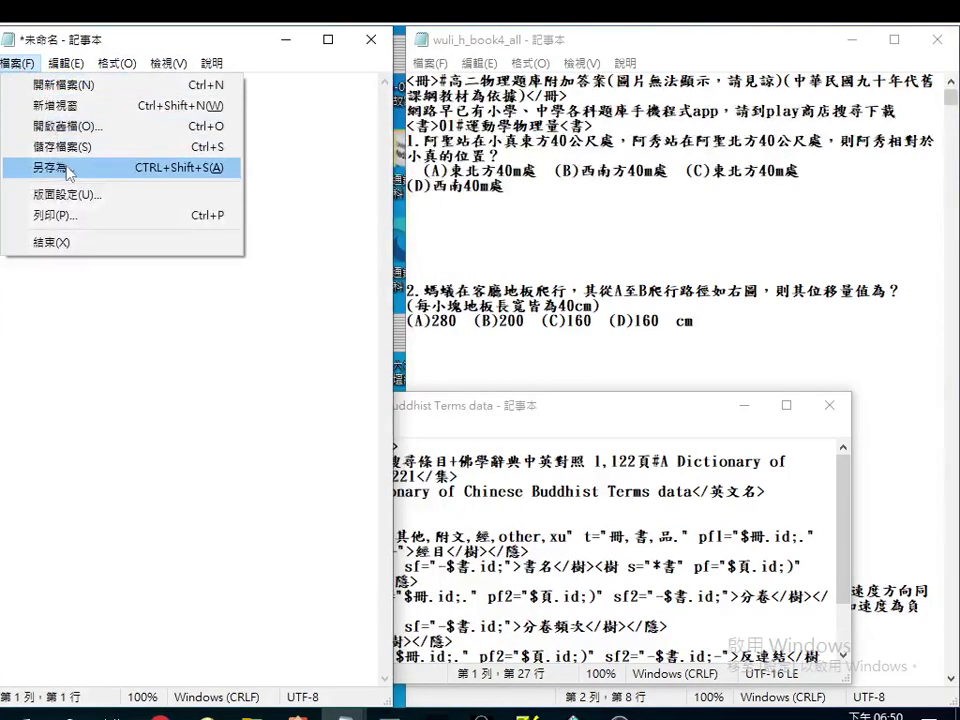
click(68, 172)
click(274, 430)
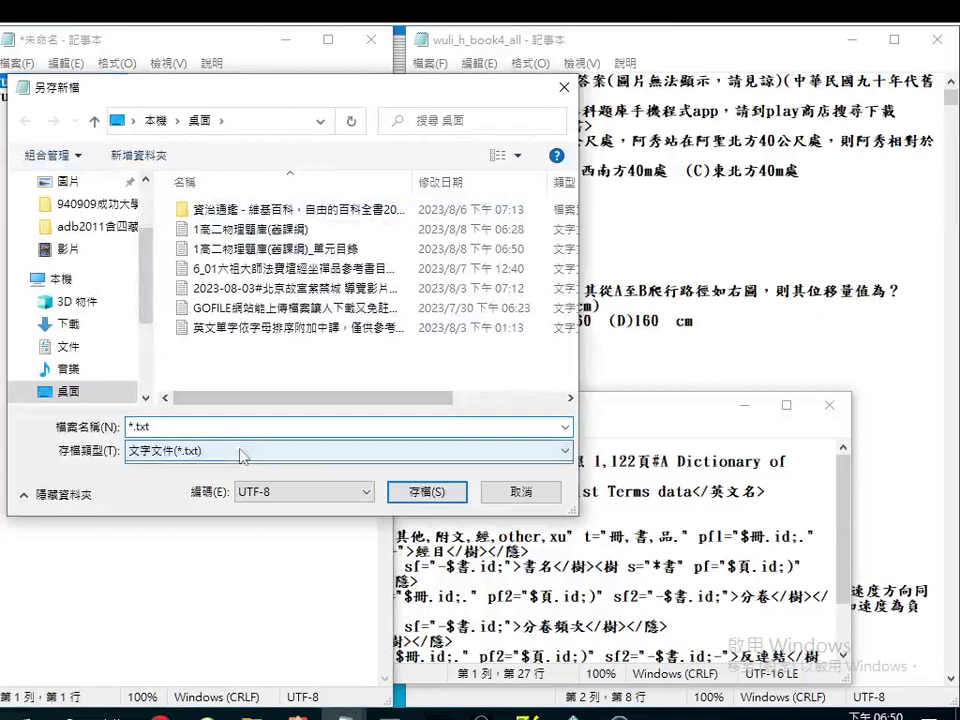
click(241, 456)
click(200, 481)
right_click(169, 435)
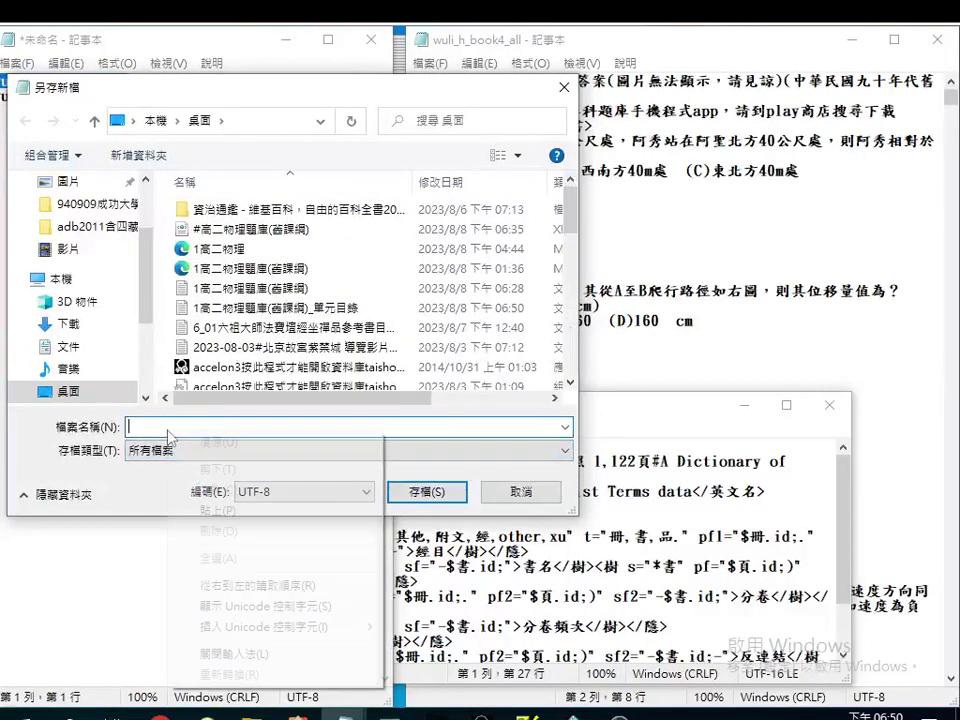
click(193, 514)
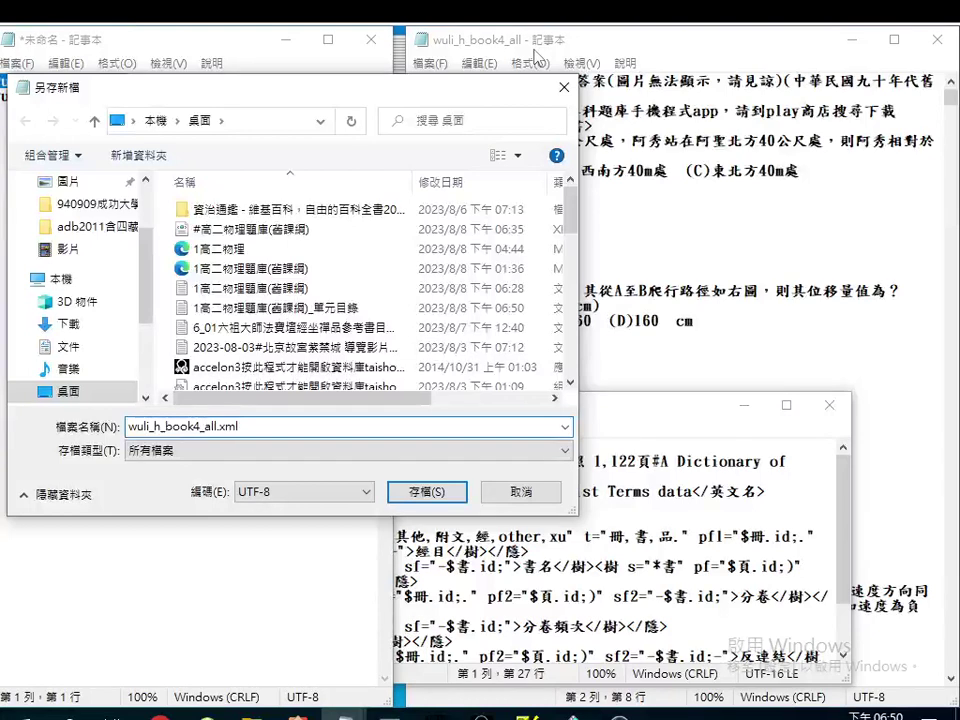
- Change the file name to wuli_h_book4.lst and save the list
key(BackSpace)
key(BackSpace)
key(BackSpace)
key(BackSpace)
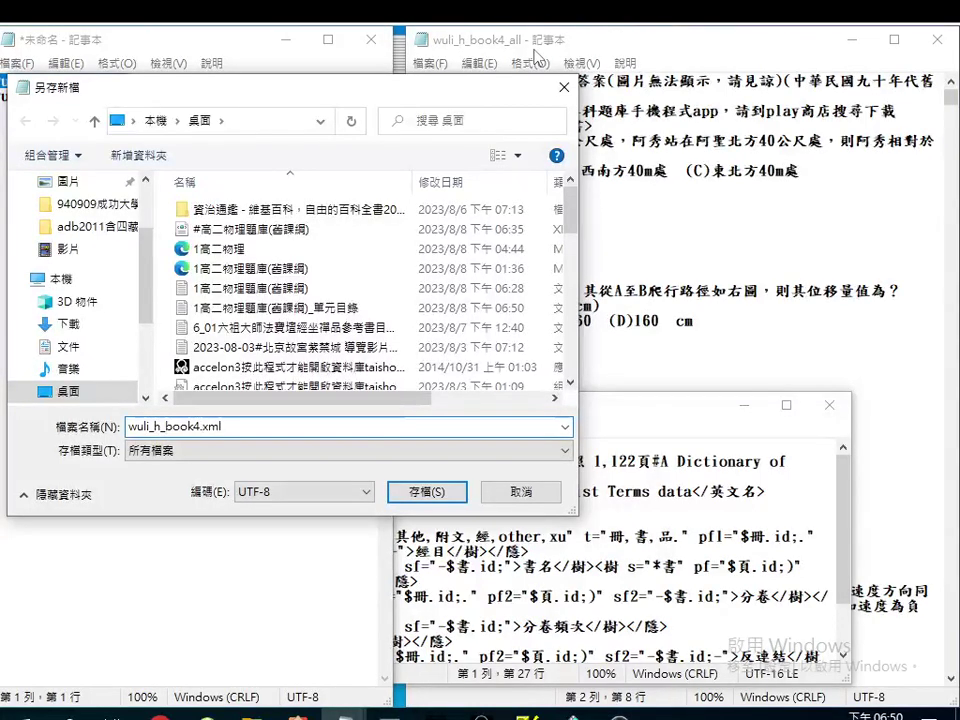
key(Delete)
key(Delete)
key(Delete)
text(t)
key(Return)
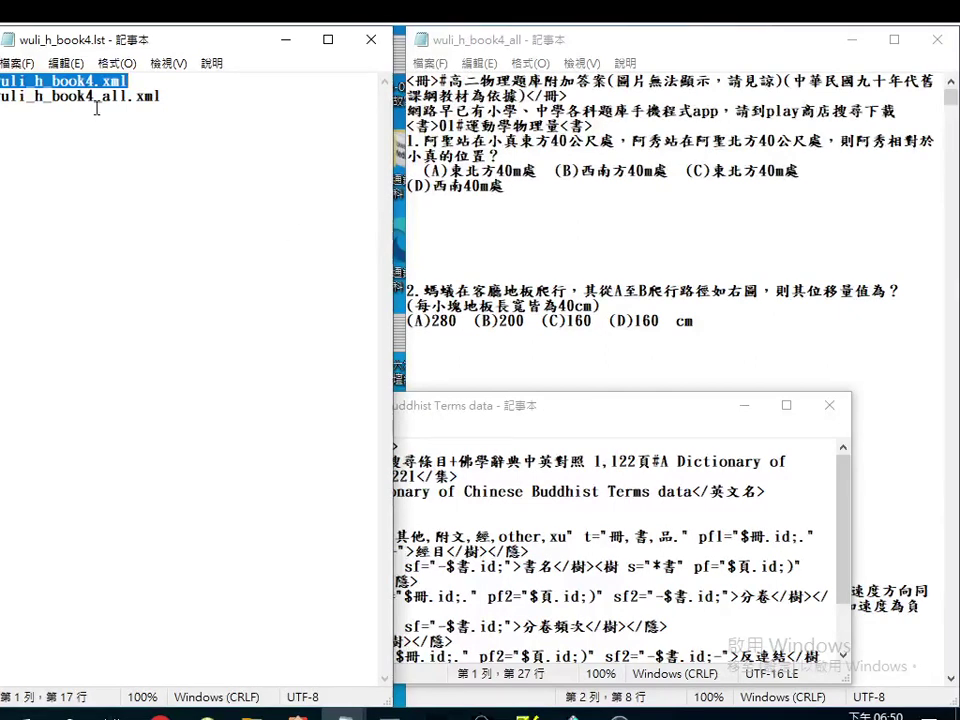
- Copy the question bank's title and app notice, and paste them over the Buddhist dictionary title inside the header template's 集 tag
click(519, 490)
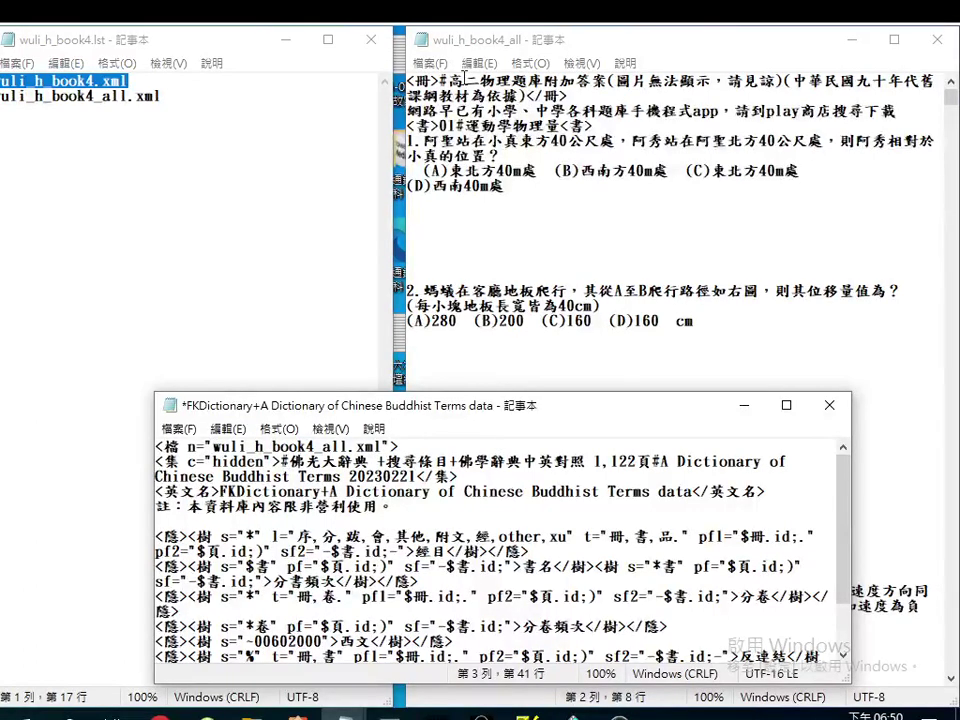
drag(438, 80, 898, 112)
right_click(748, 112)
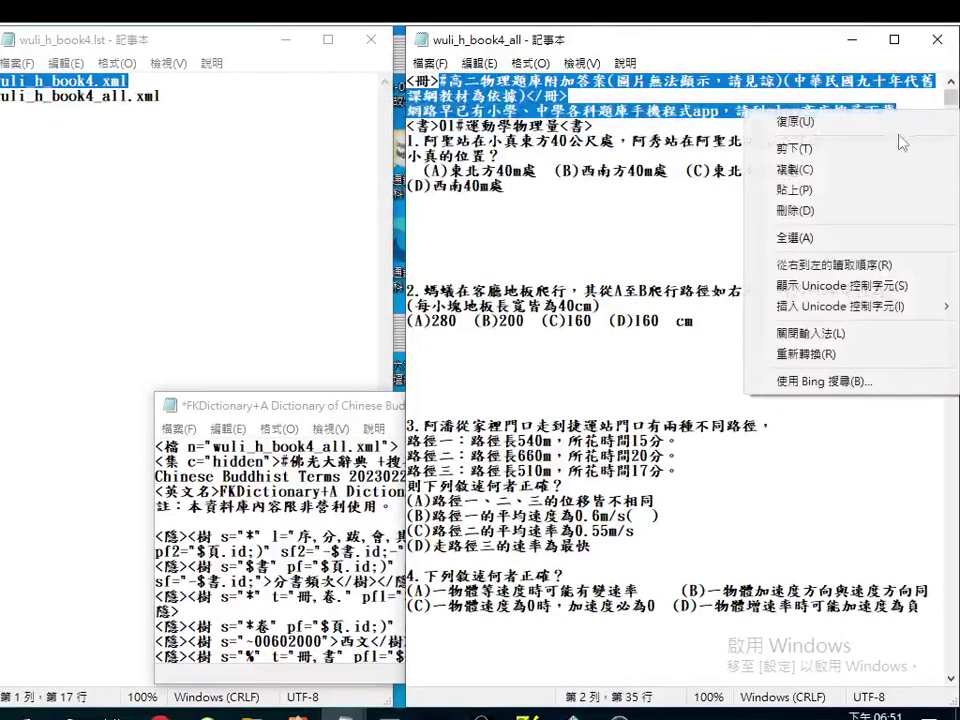
click(793, 172)
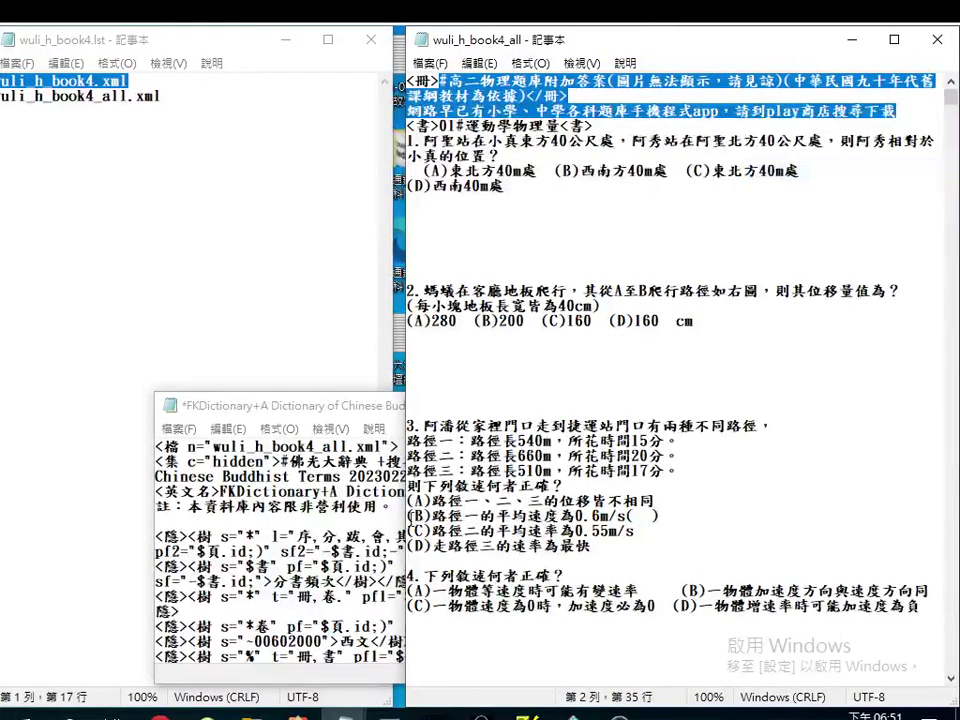
drag(282, 461, 670, 452)
drag(458, 453, 412, 477)
right_click(412, 477)
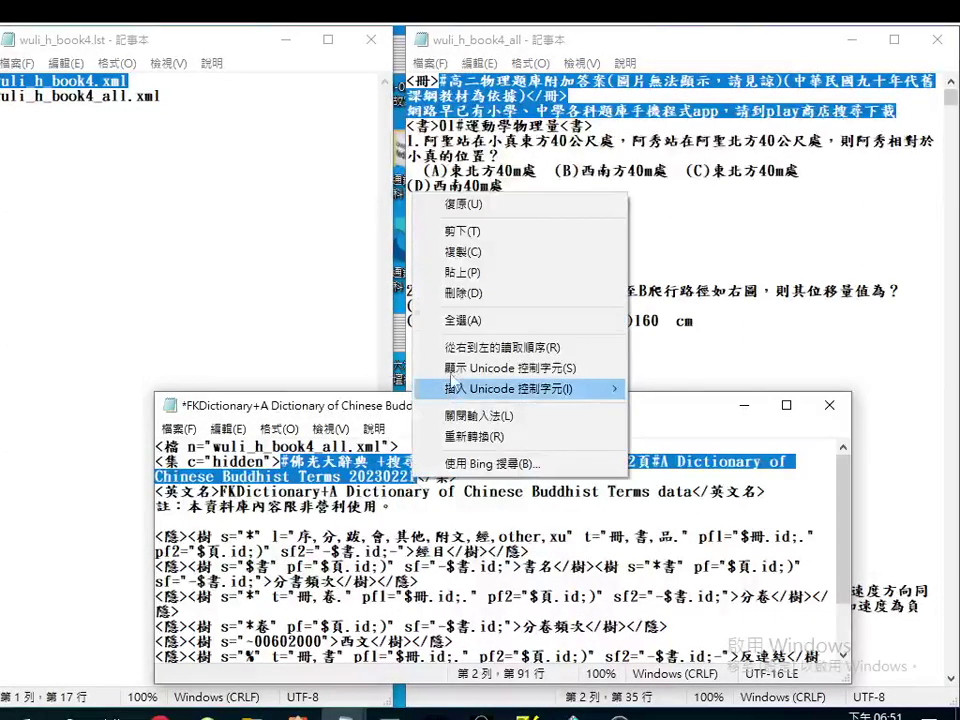
click(462, 274)
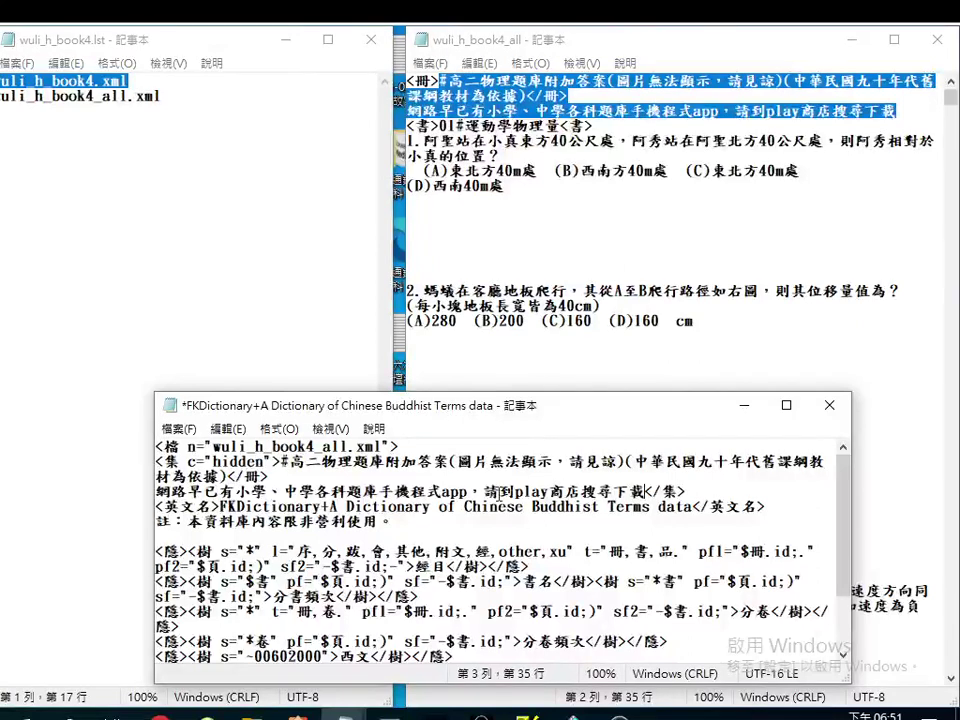
- Replace the leftover </冊> tag in the pasted title with ， and join the app notice onto the same line
drag(227, 477, 270, 477)
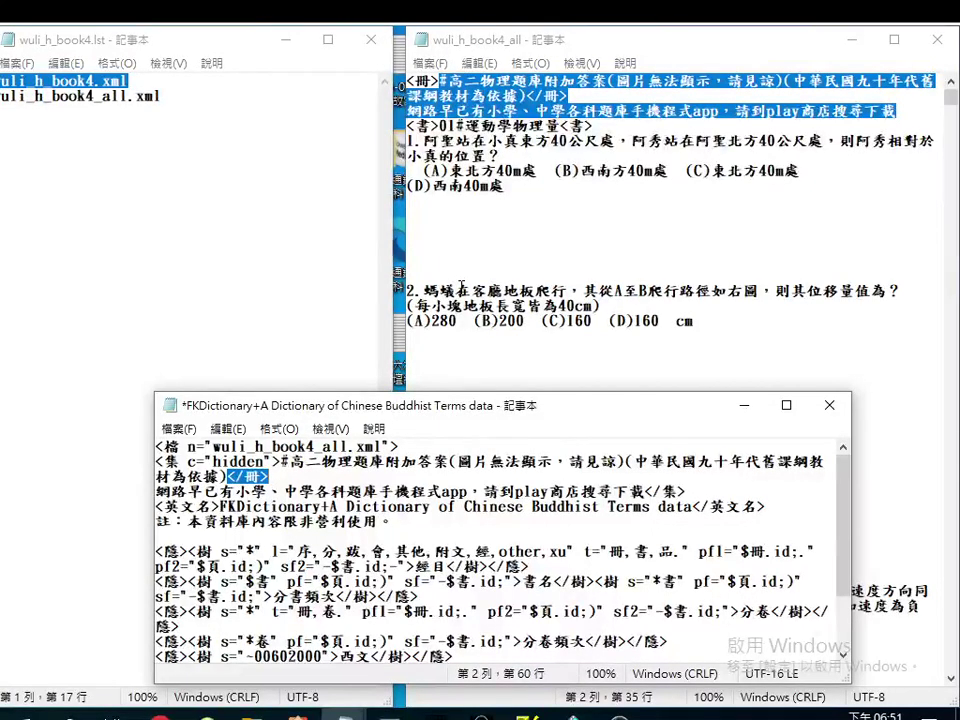
text(，)
key(Return)
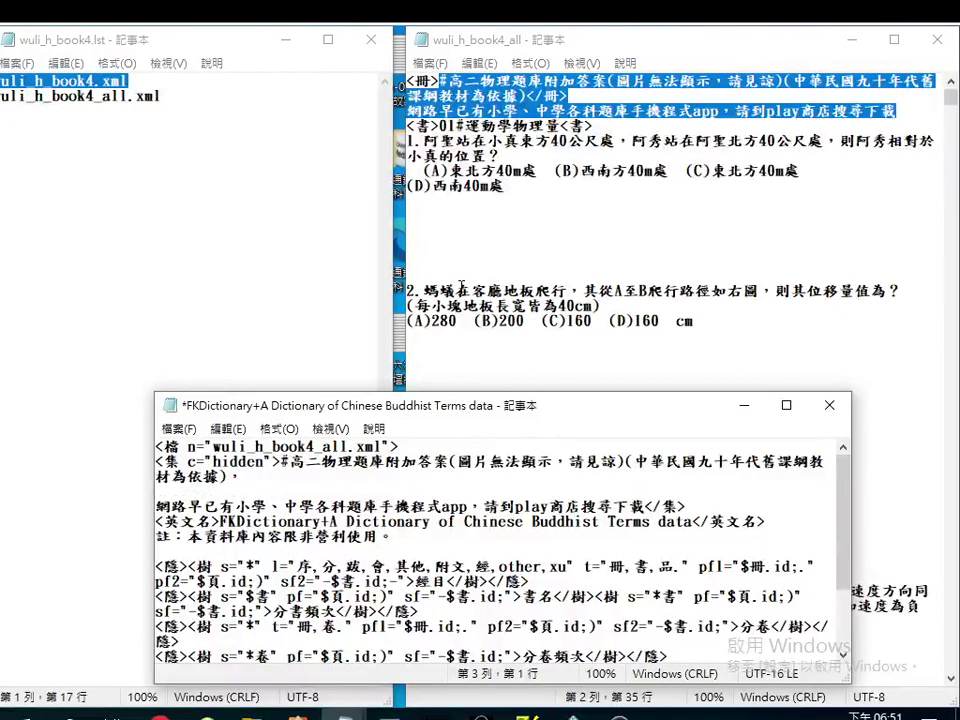
key(BackSpace)
key(Delete)
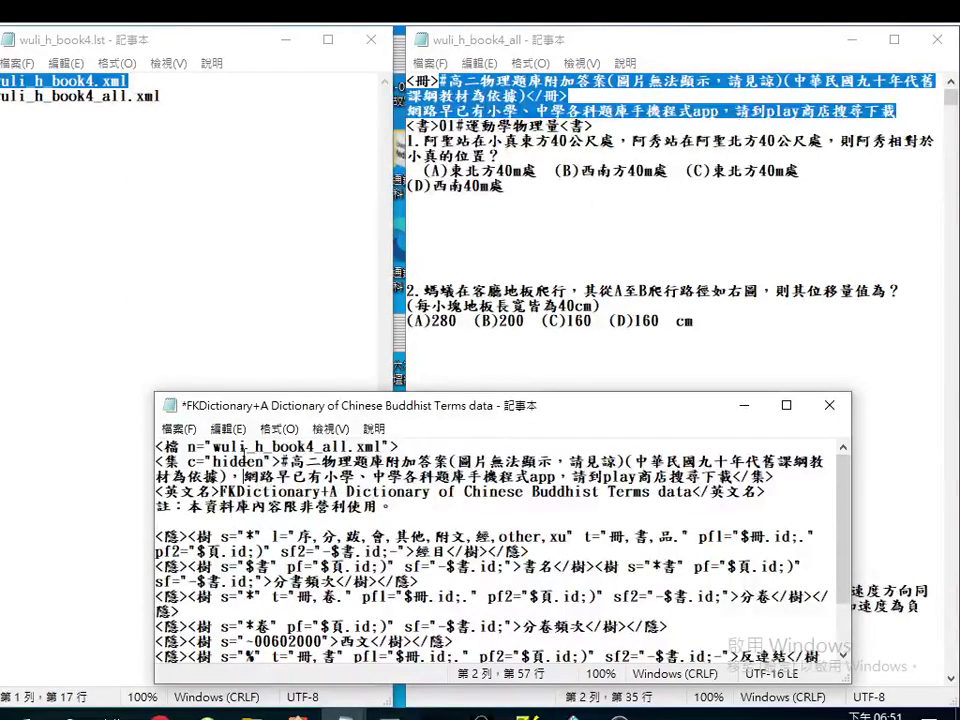
- Copy wuli_h_book4_all from the header's file-name attribute and paste it over the old dictionary name in the 英文名 tag
drag(217, 443, 349, 446)
right_click(349, 446)
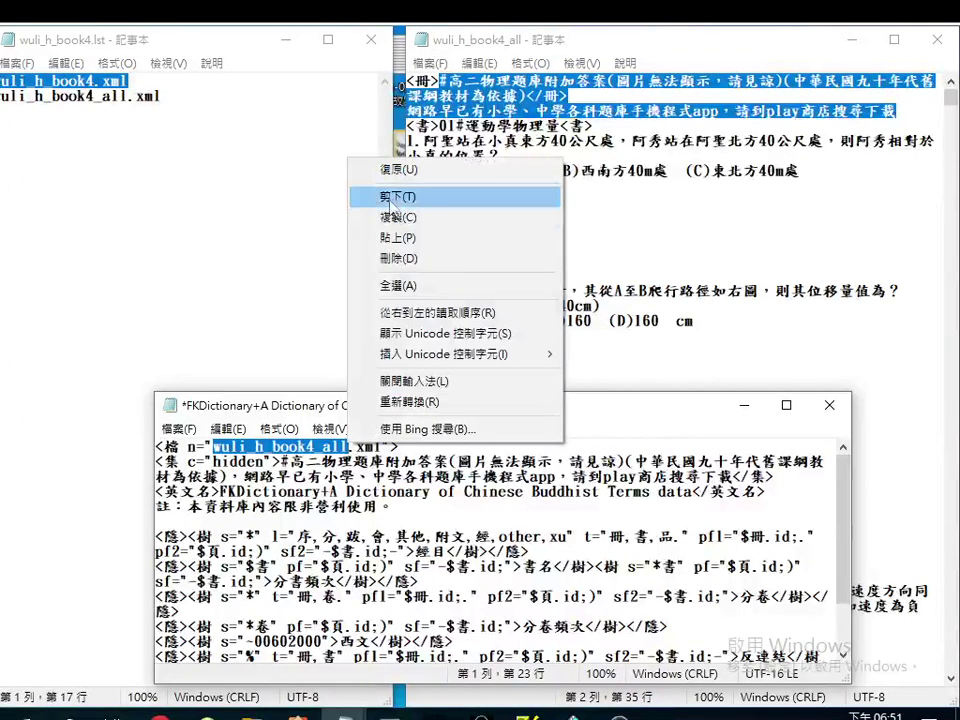
click(385, 216)
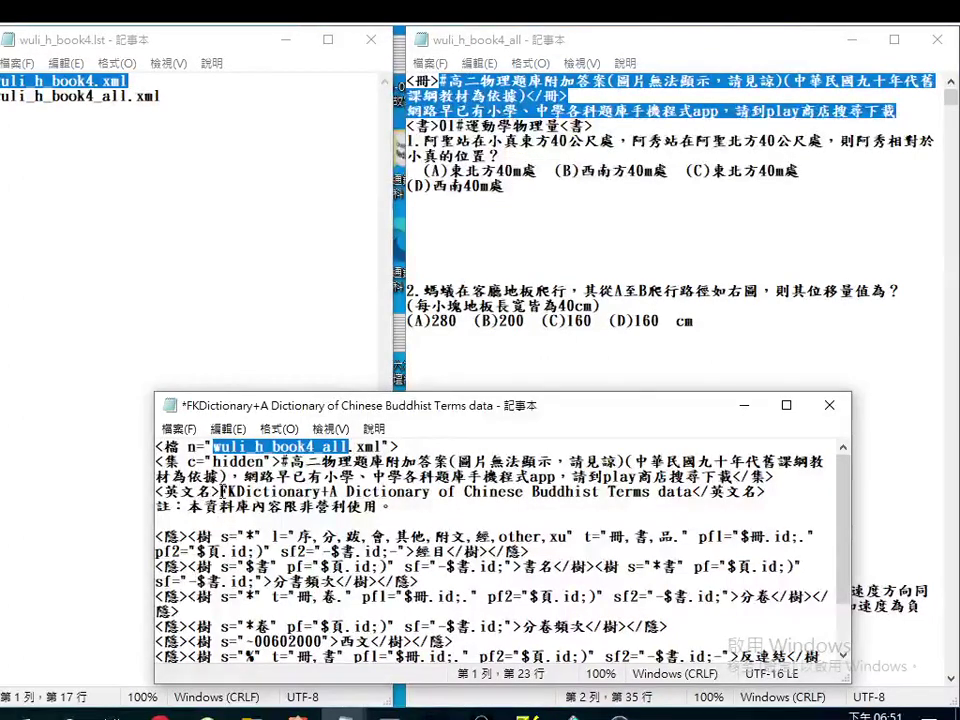
drag(222, 492, 703, 498)
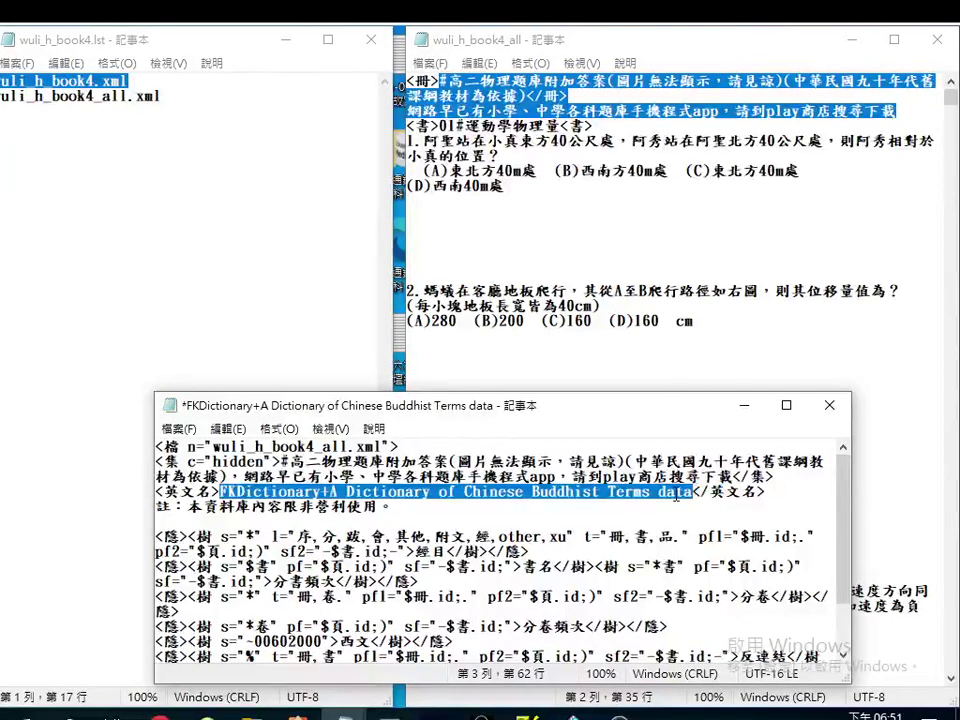
right_click(676, 497)
click(712, 286)
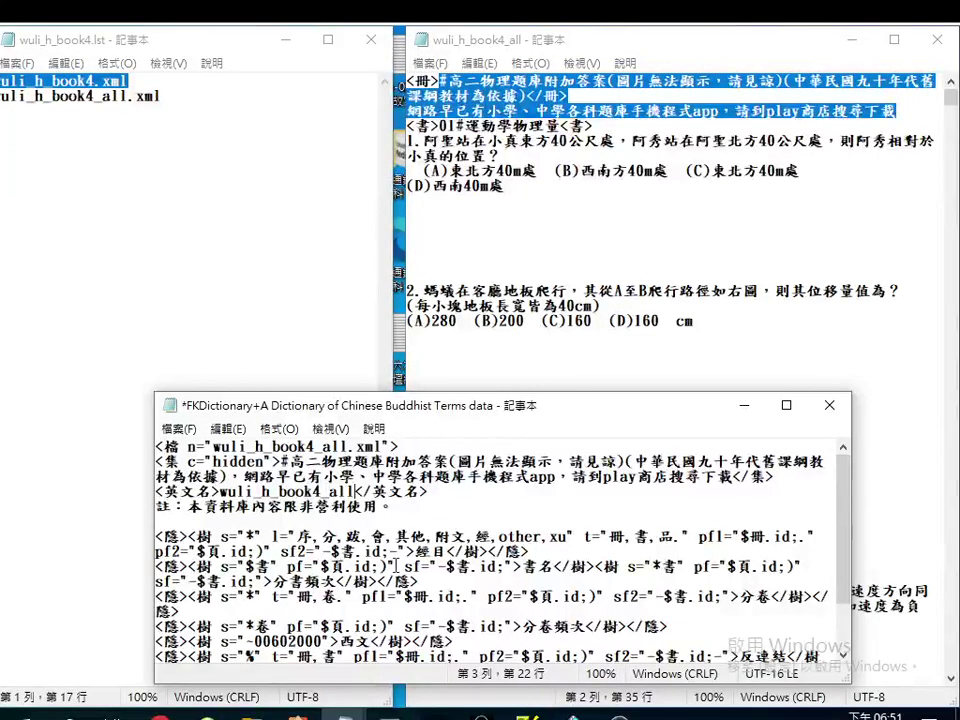
- Start saving the header template under a new name, copying wuli_h_book4_all.xml from its first line as the file name
scroll(396, 566, down, 2)
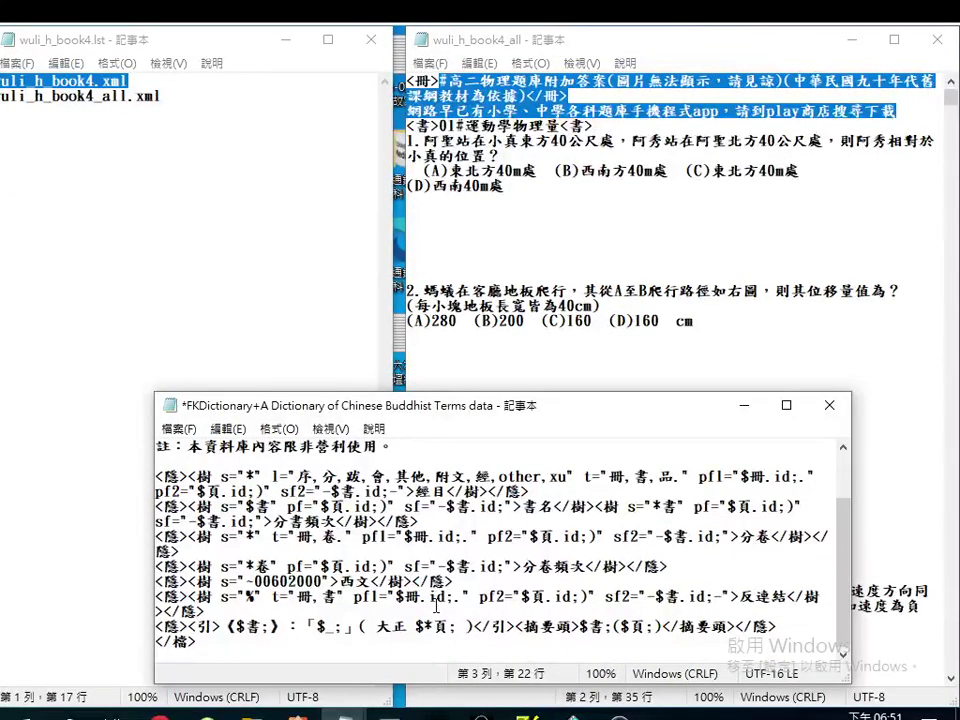
scroll(436, 610, up, 2)
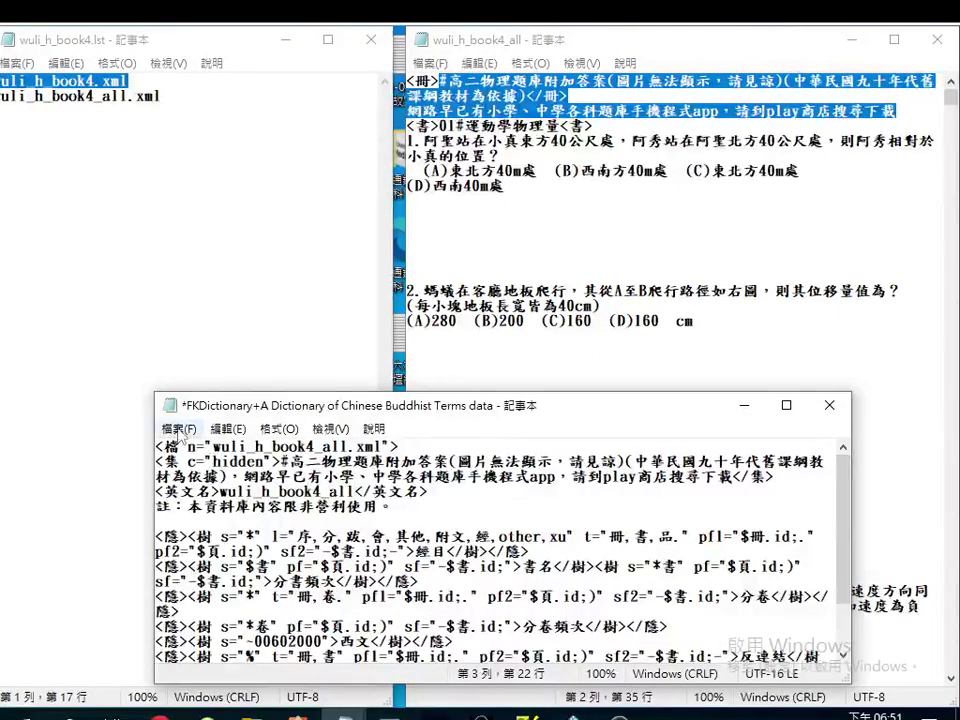
drag(214, 447, 374, 447)
right_click(374, 447)
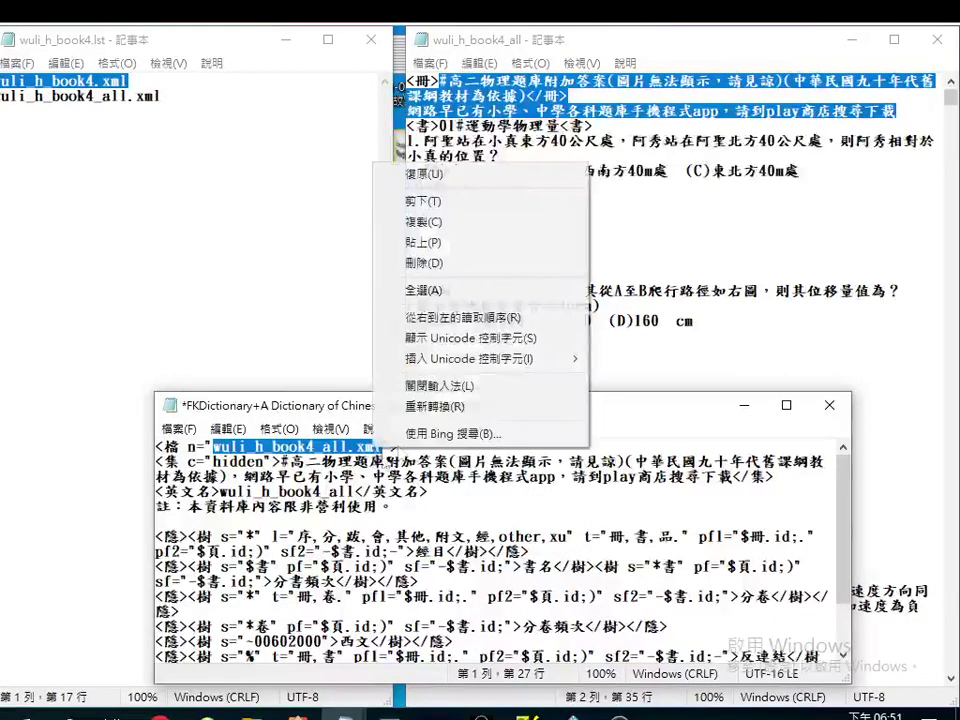
click(423, 221)
click(180, 429)
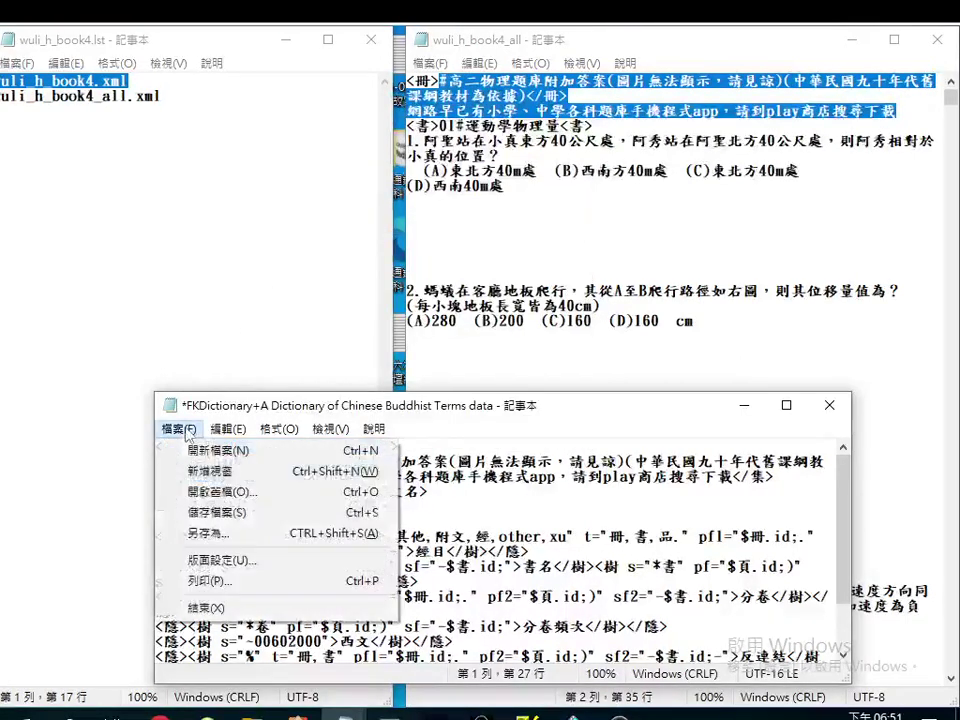
click(208, 533)
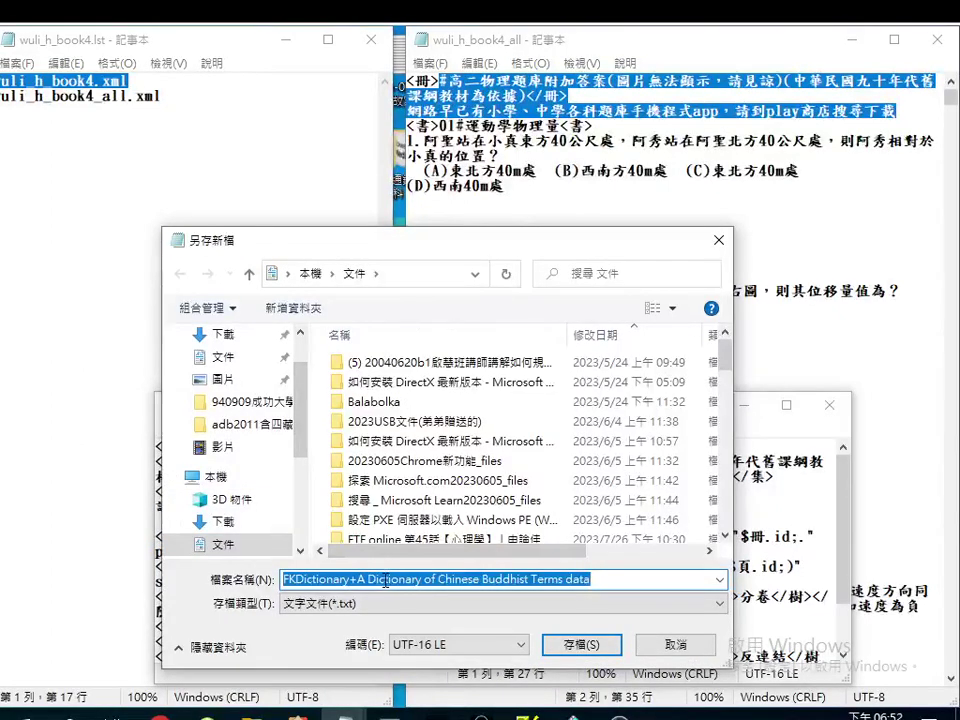
right_click(385, 580)
click(455, 401)
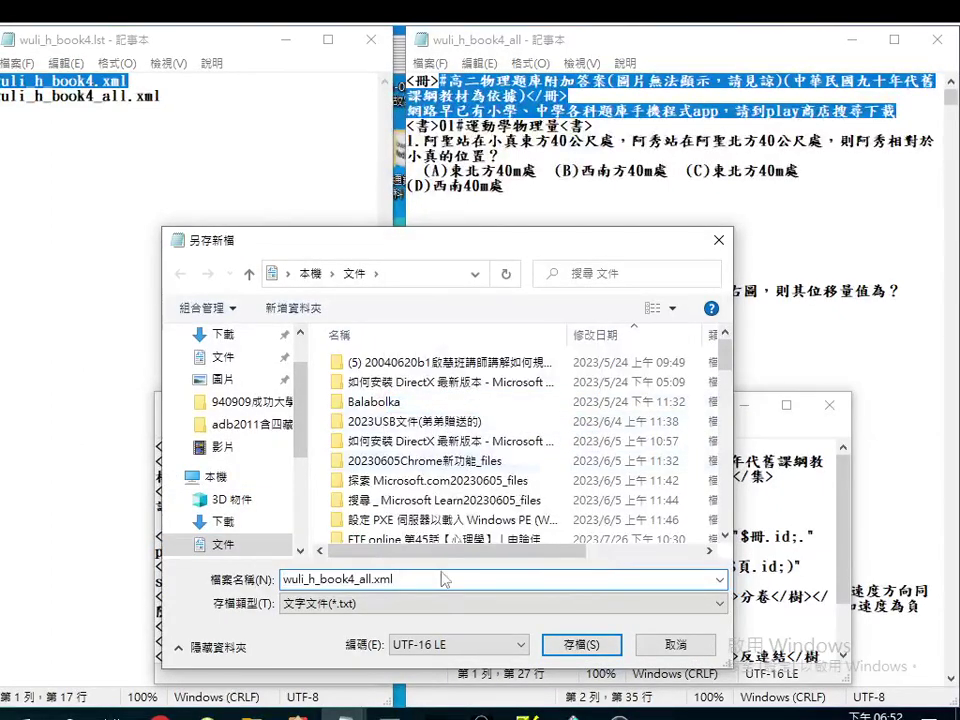
- Save the header file on the desktop with UTF-8 encoding and the all-files type, replacing the existing wuli_h_book4_all.xml
click(455, 645)
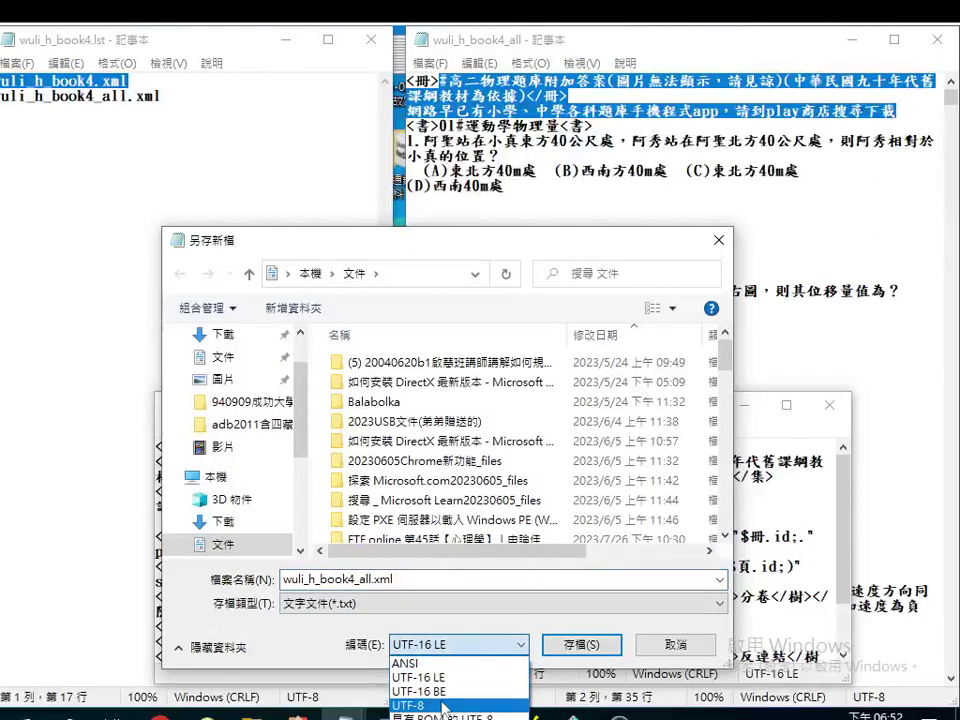
click(443, 706)
click(372, 604)
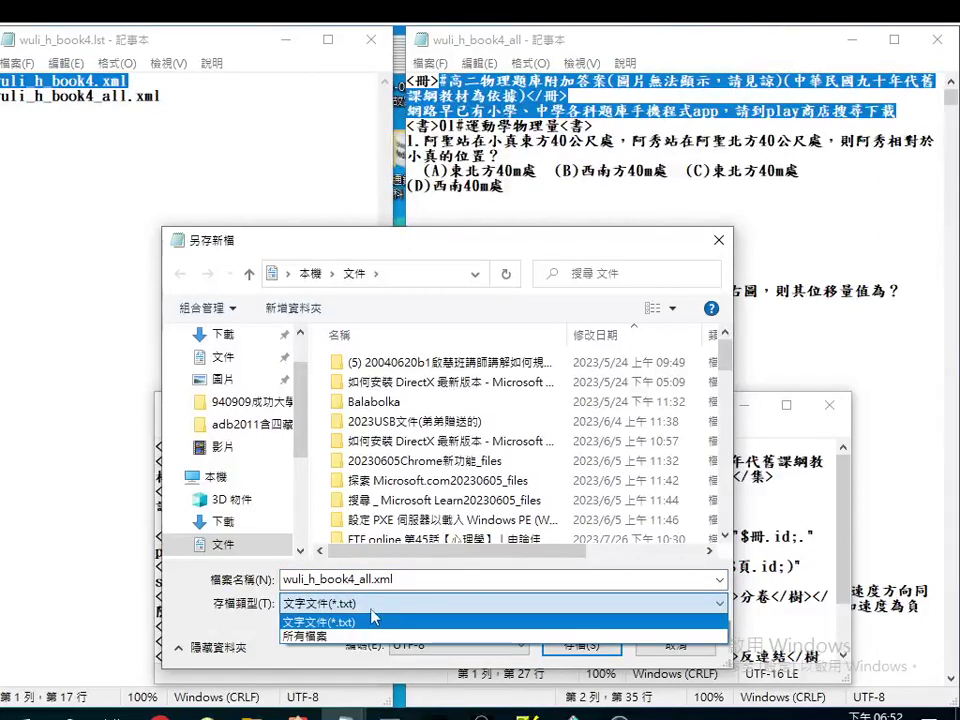
click(372, 635)
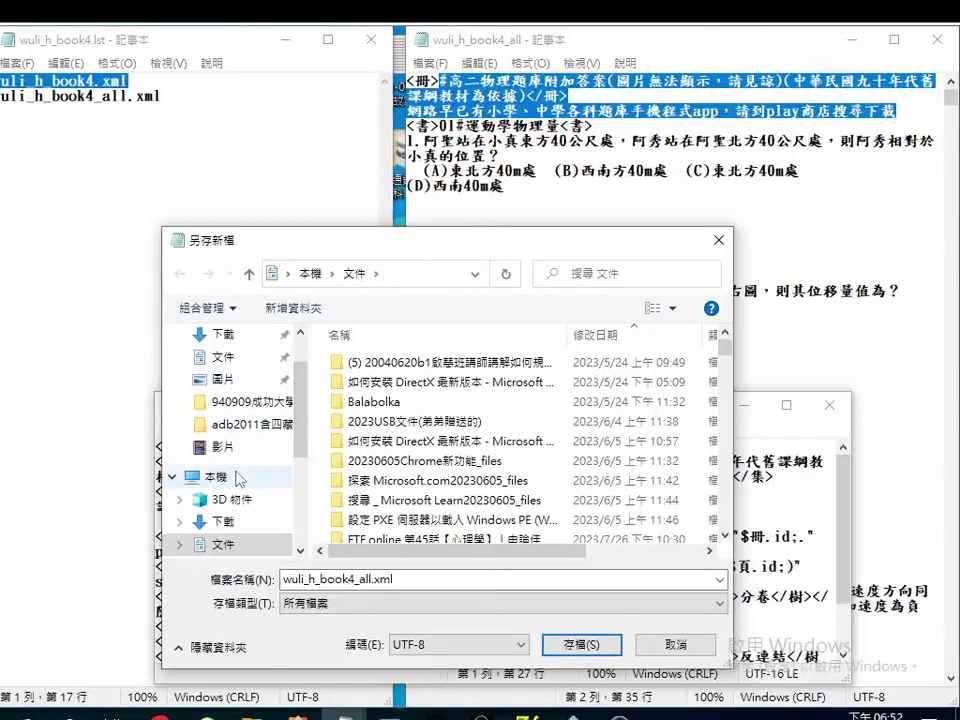
scroll(245, 390, up, 1)
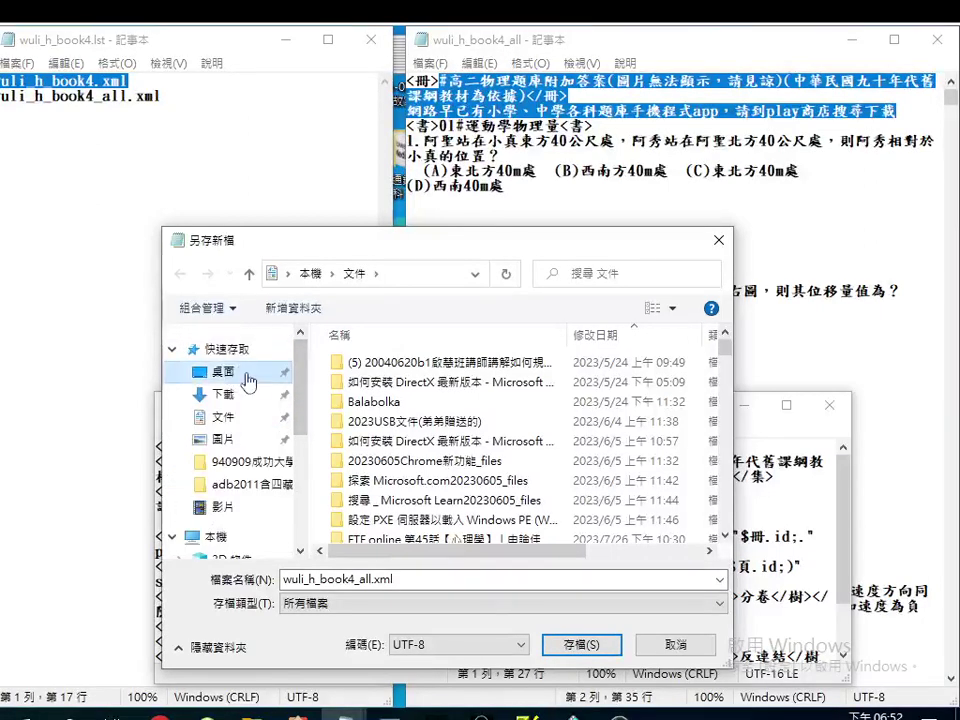
click(248, 383)
click(581, 644)
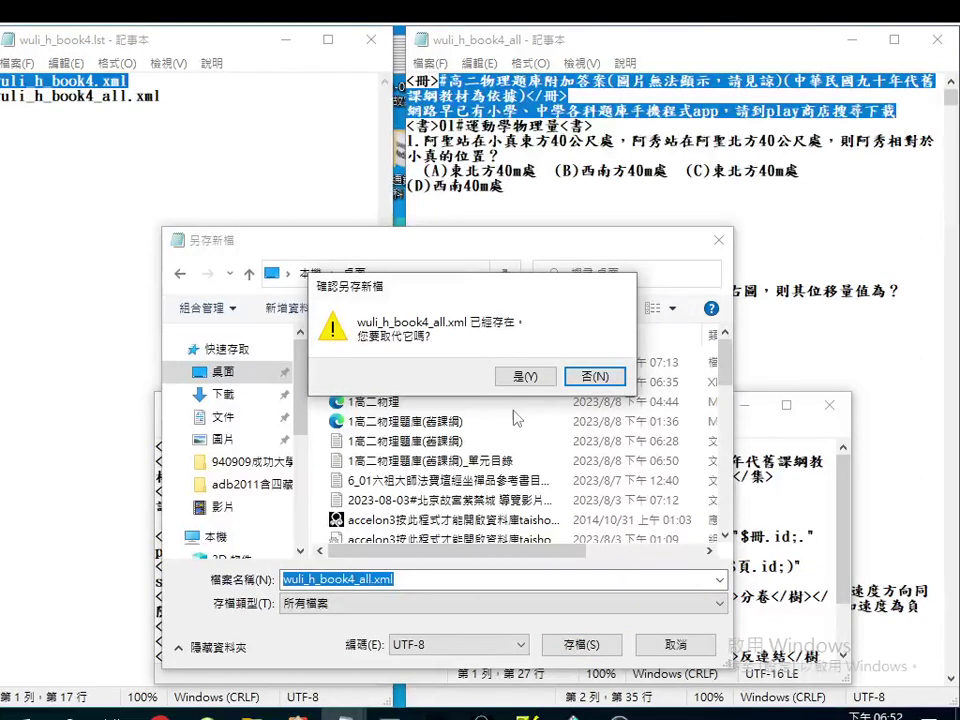
click(525, 376)
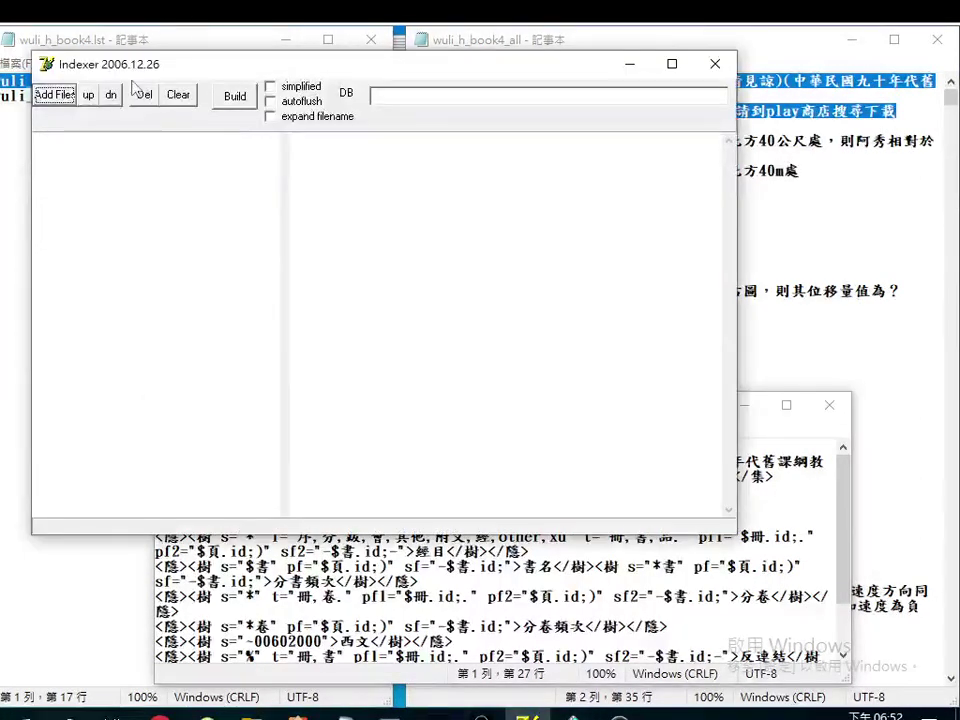
- Load wuli_h_book4.lst from the desktop into Indexer and build the database from its listed XML files
click(68, 96)
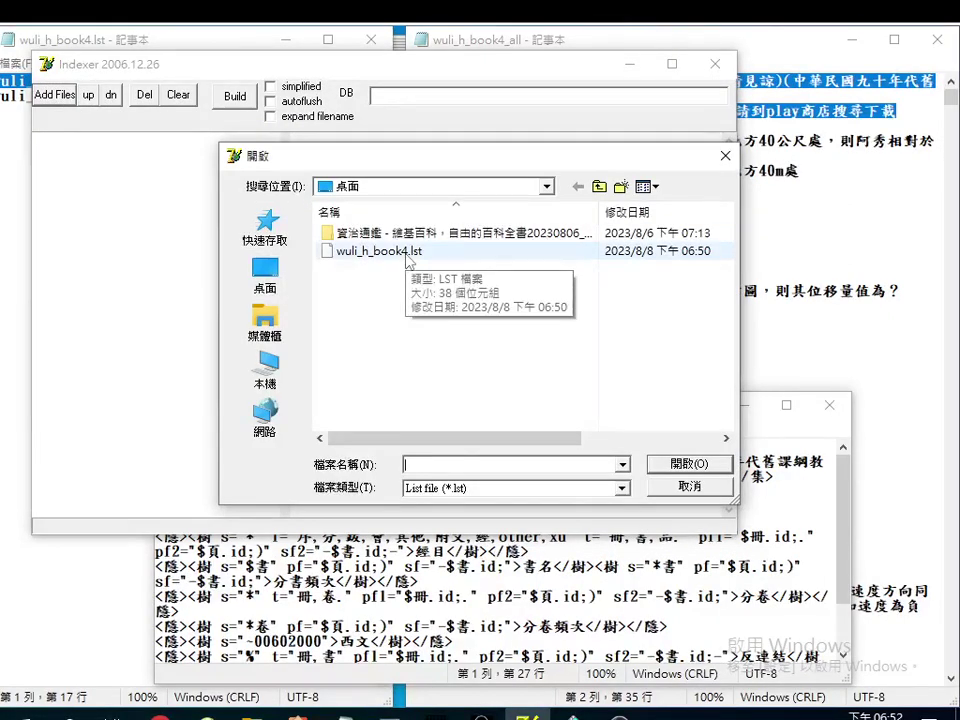
double_click(378, 251)
click(233, 97)
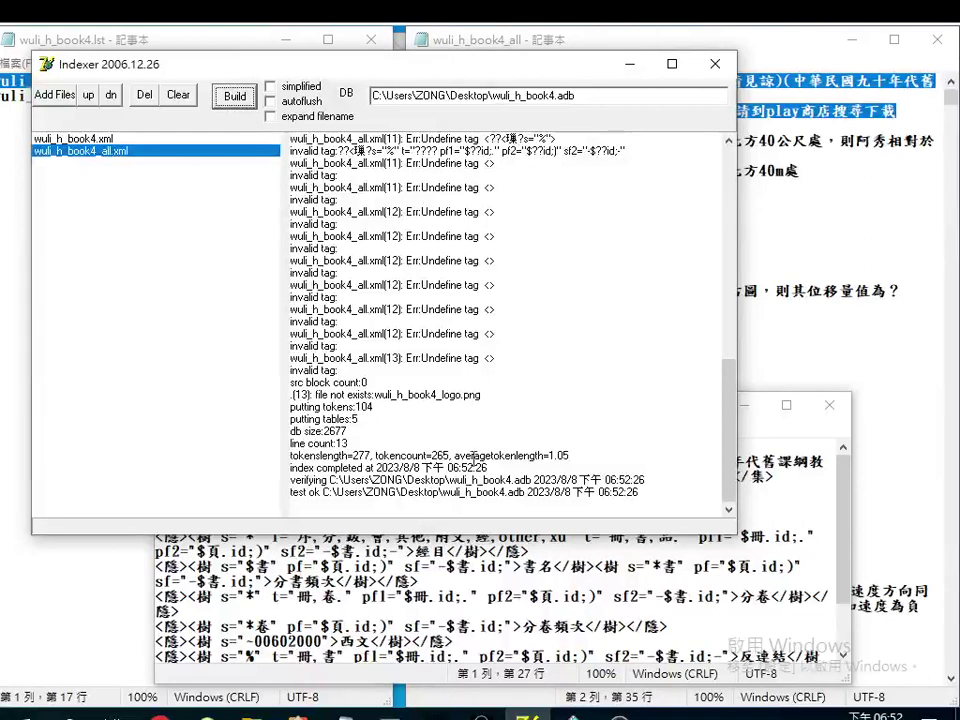
- Switch to File Explorer and try to open the built wuli_h_book4 database from the desktop folder in Accelon3
click(250, 715)
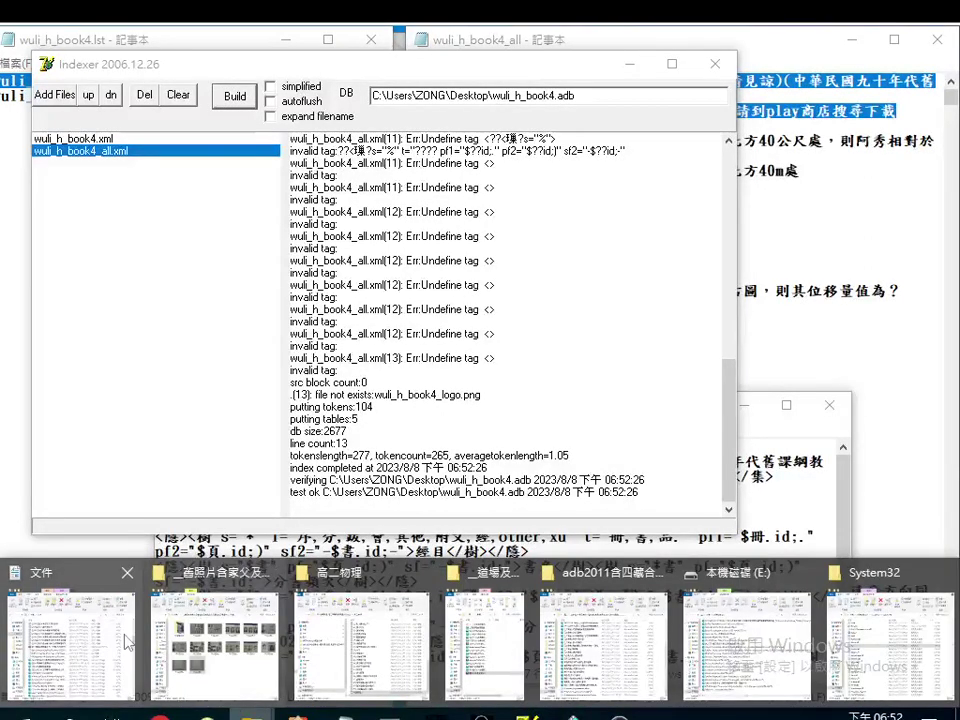
click(47, 597)
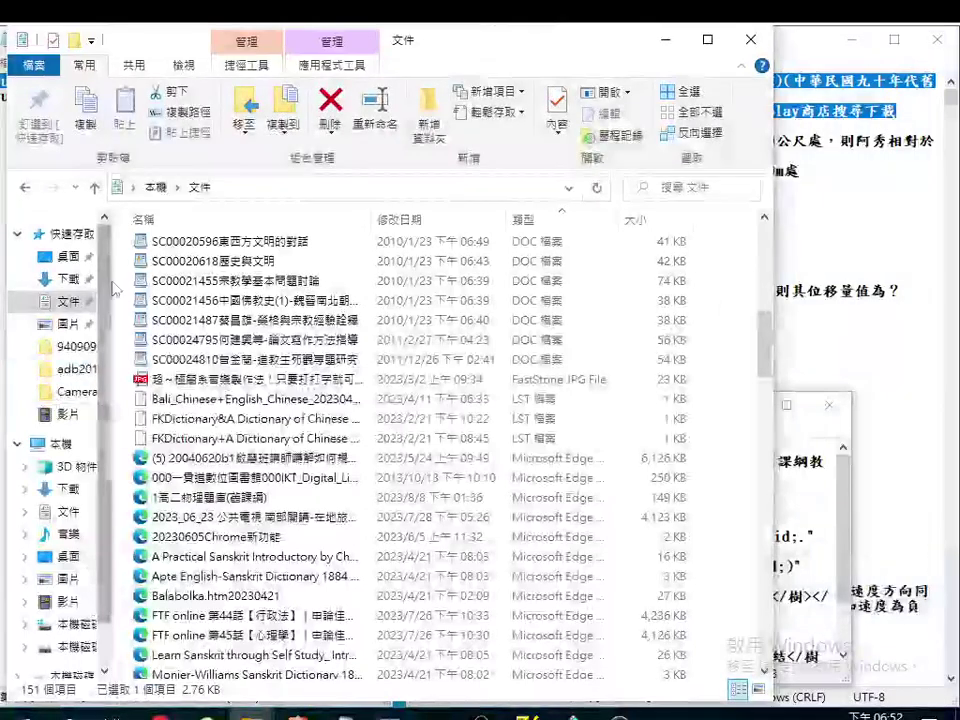
click(72, 256)
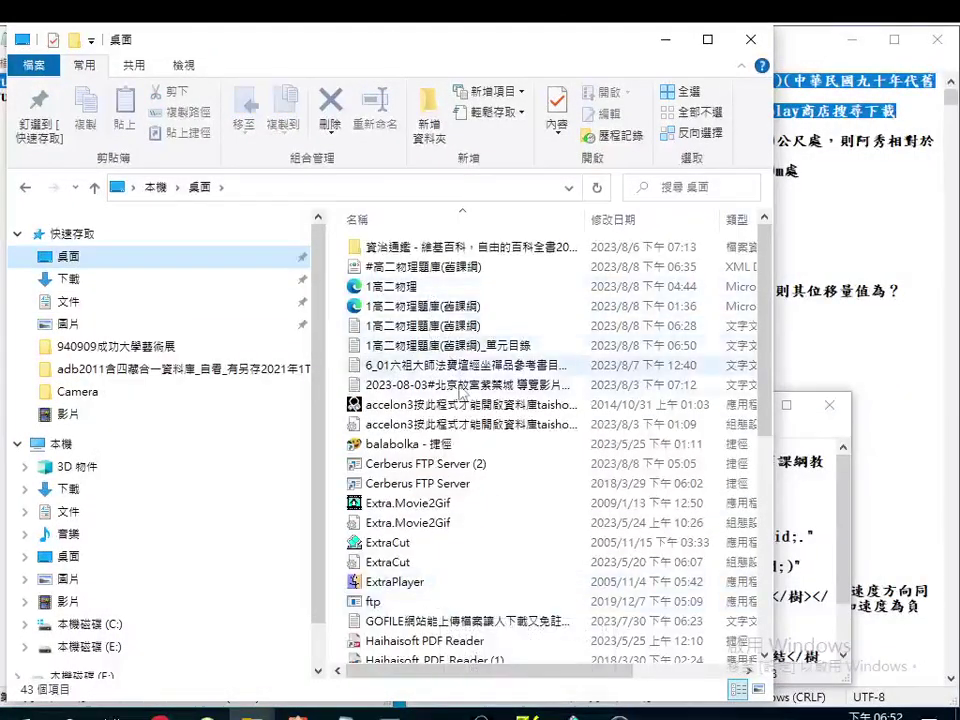
scroll(460, 400, down, 3)
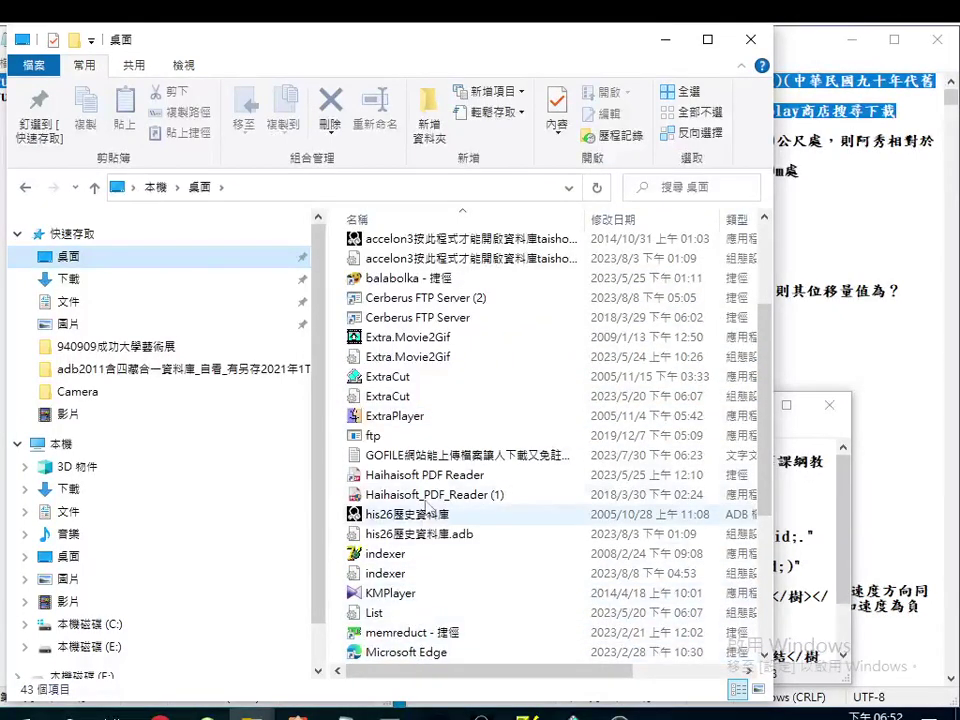
scroll(445, 422, down, 4)
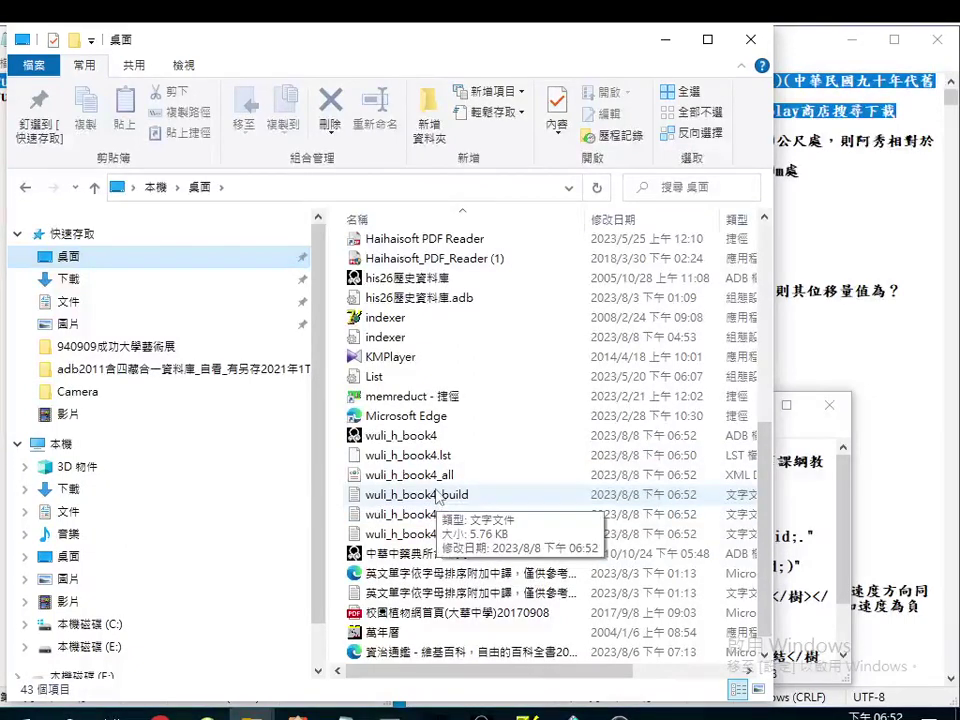
click(410, 436)
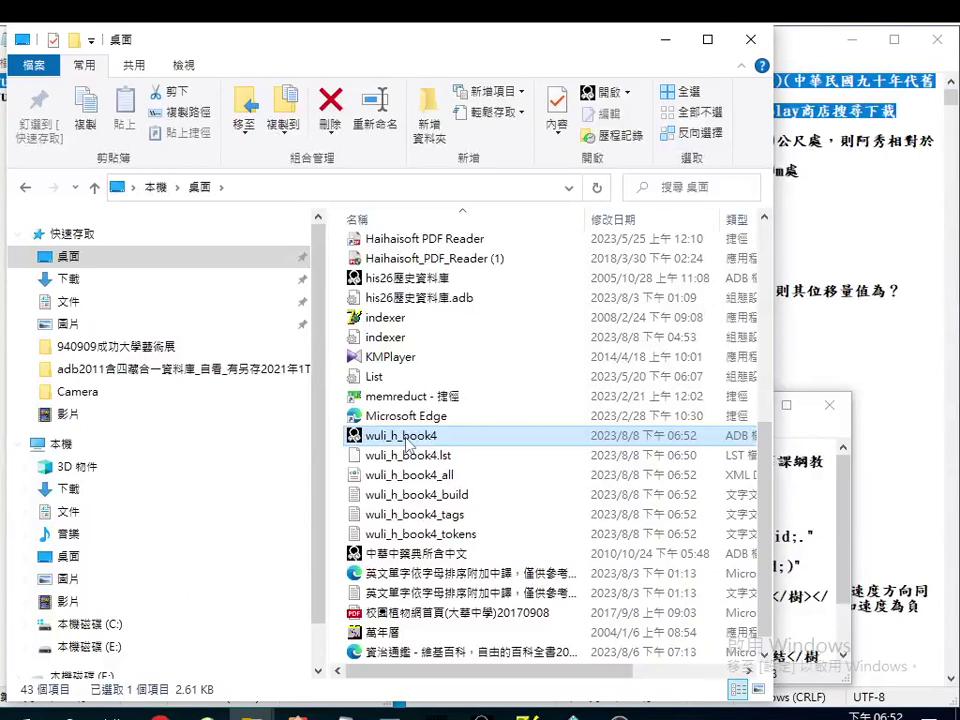
double_click(408, 438)
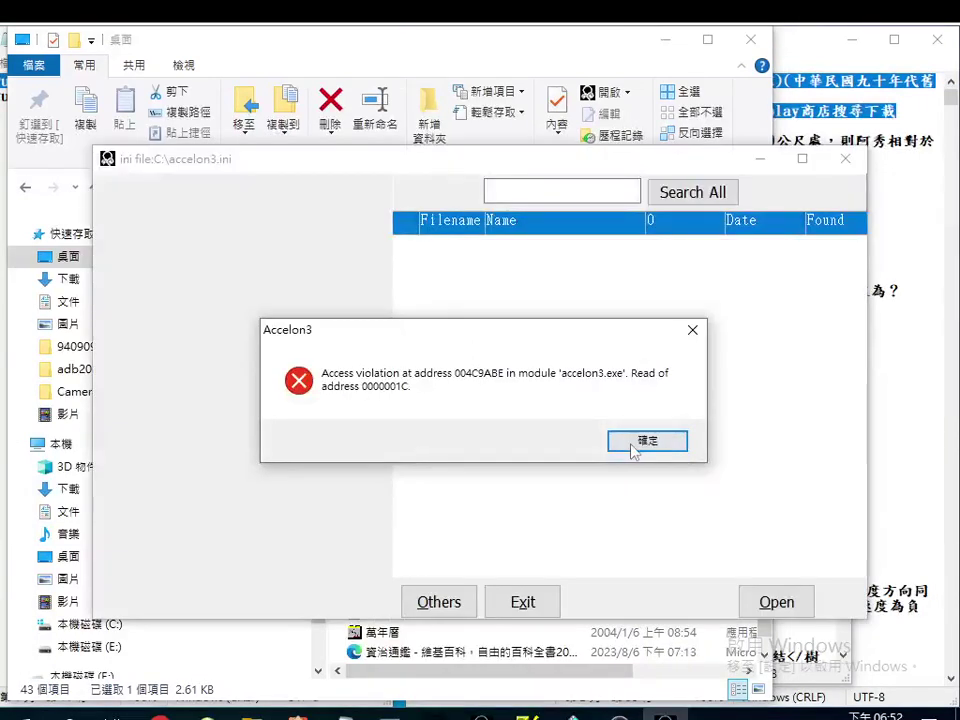
click(647, 441)
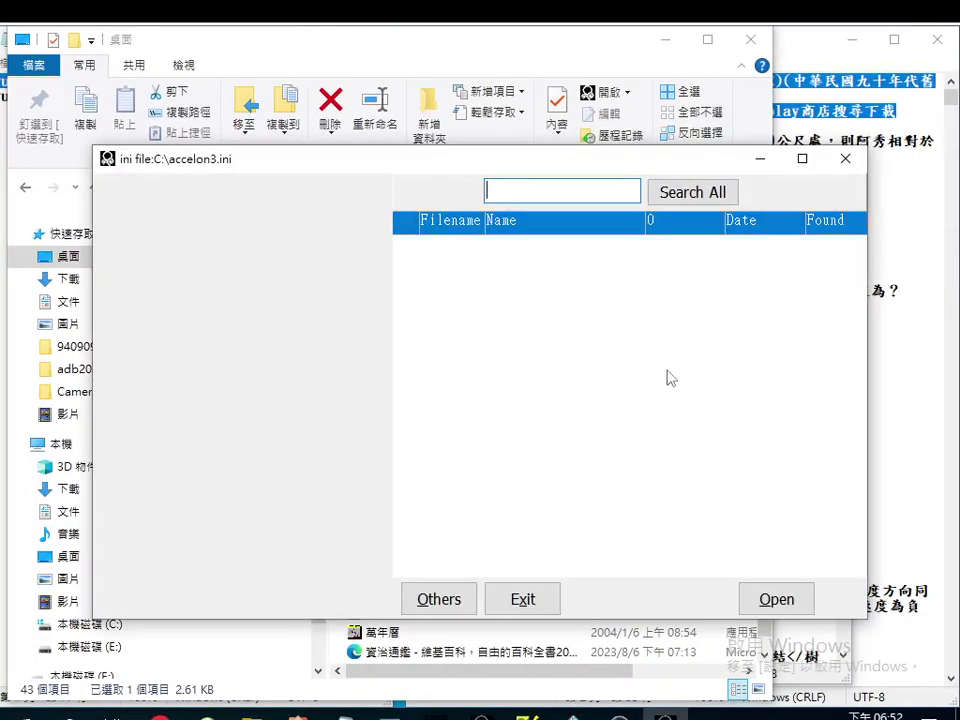
drag(671, 161, 645, 413)
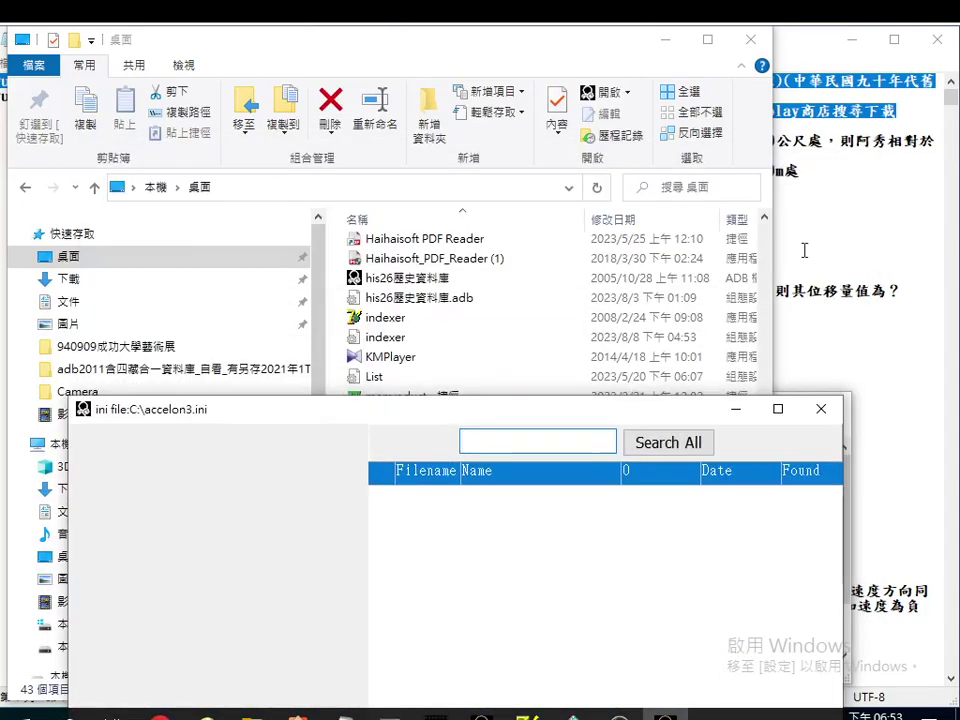
- Check the save name, file type and encoding of wuli_h_book4.lst and the question-text file in Notepad, cancelling without saving
click(845, 190)
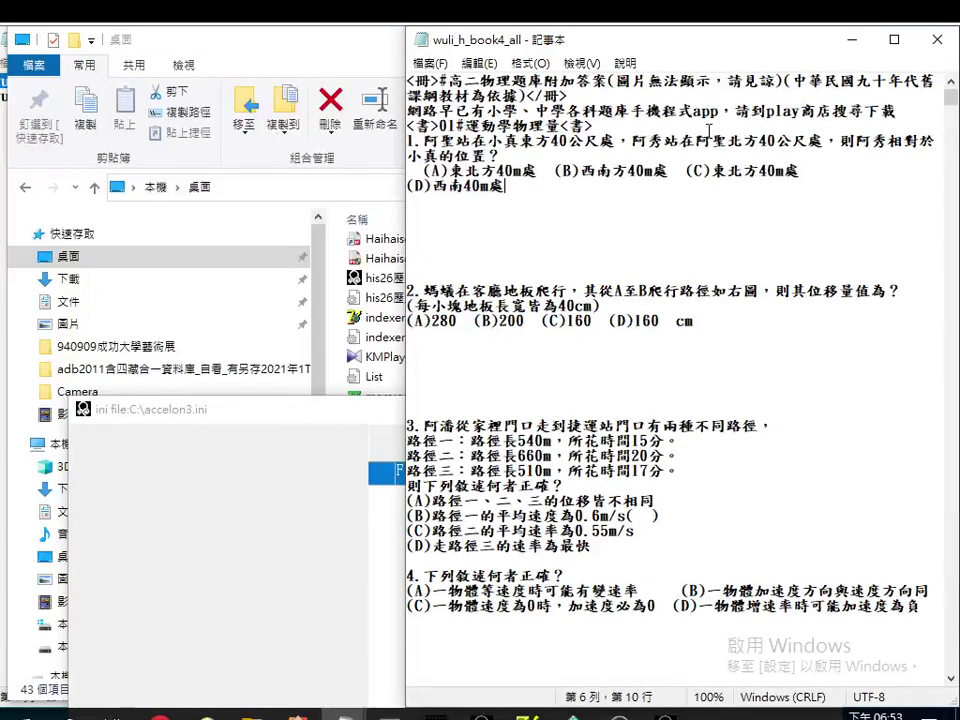
click(345, 712)
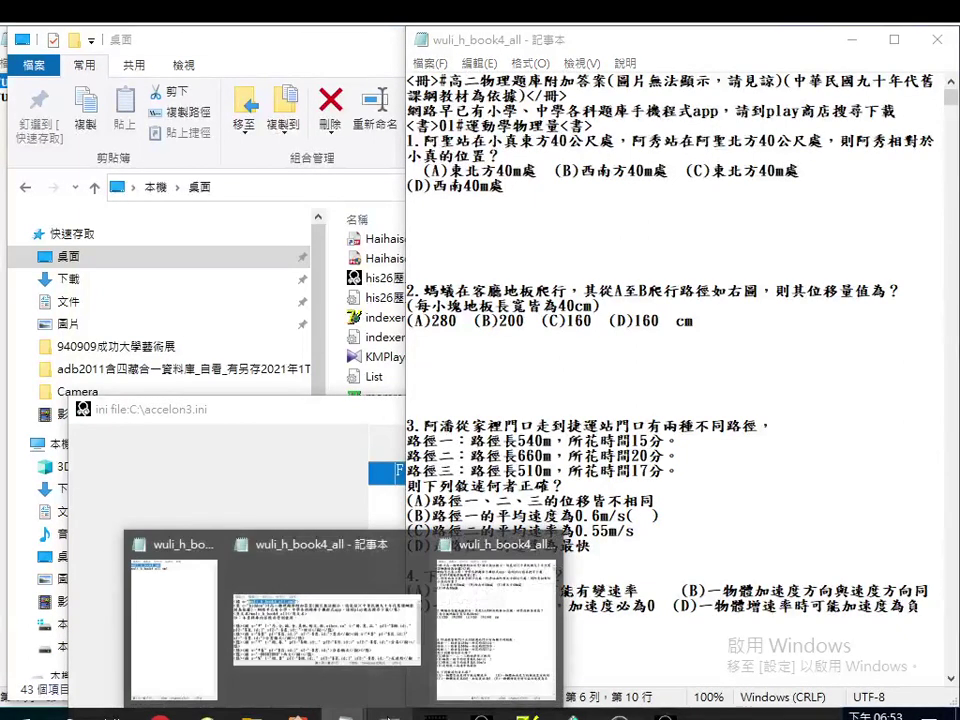
click(182, 553)
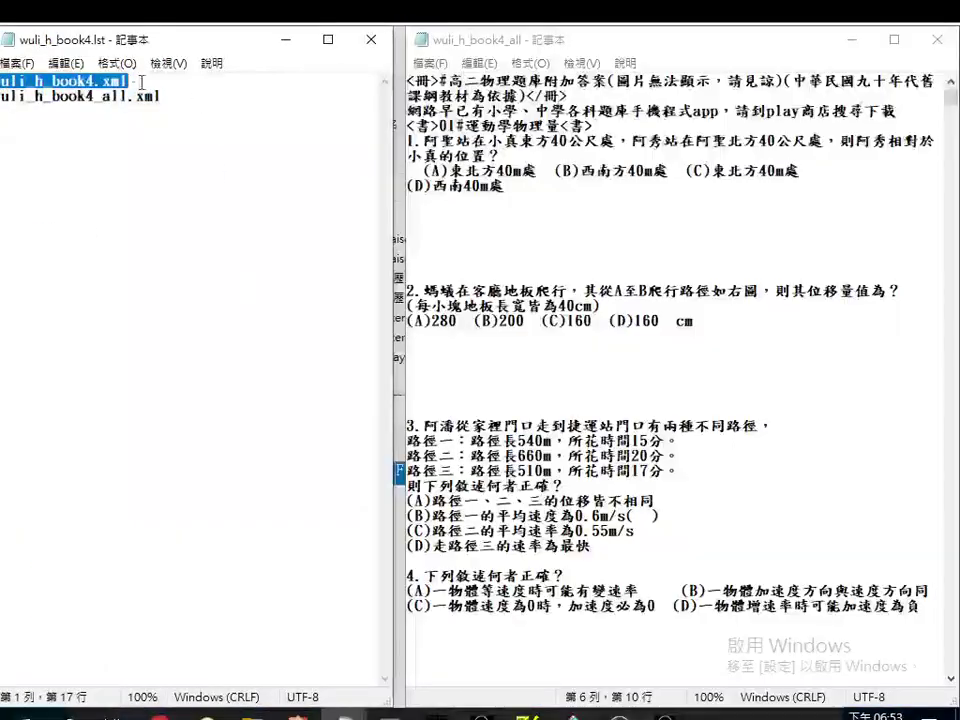
click(16, 63)
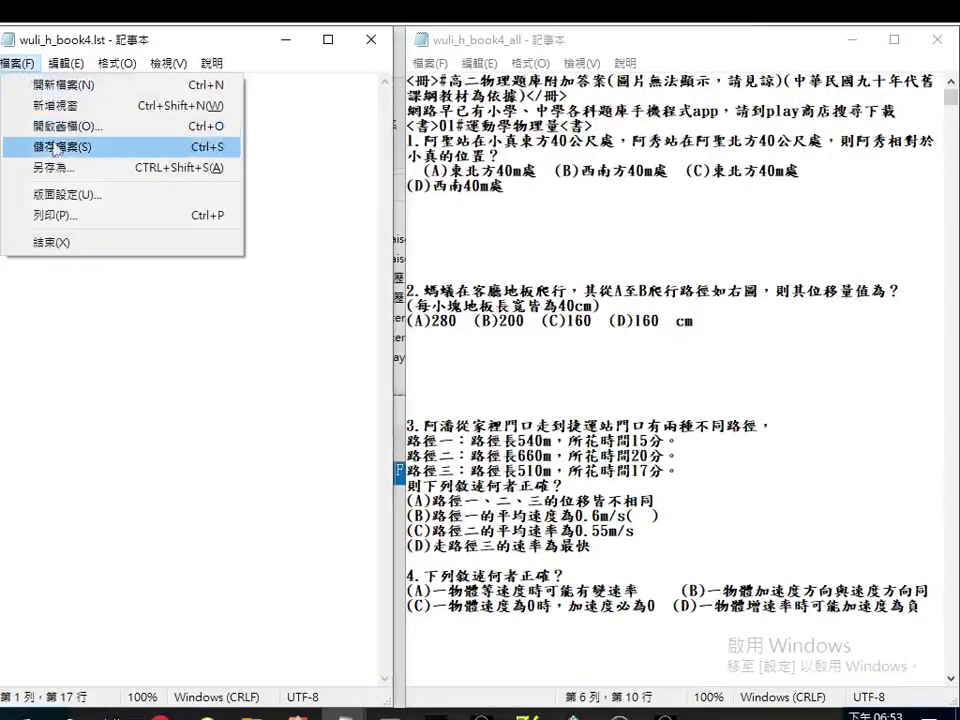
click(62, 167)
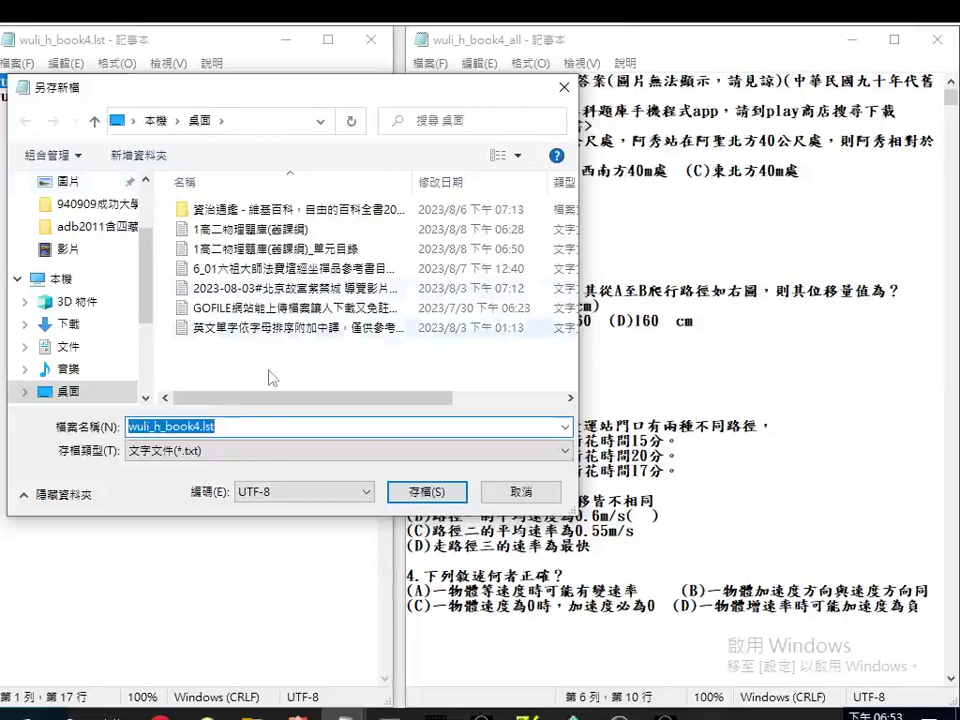
click(521, 492)
click(430, 63)
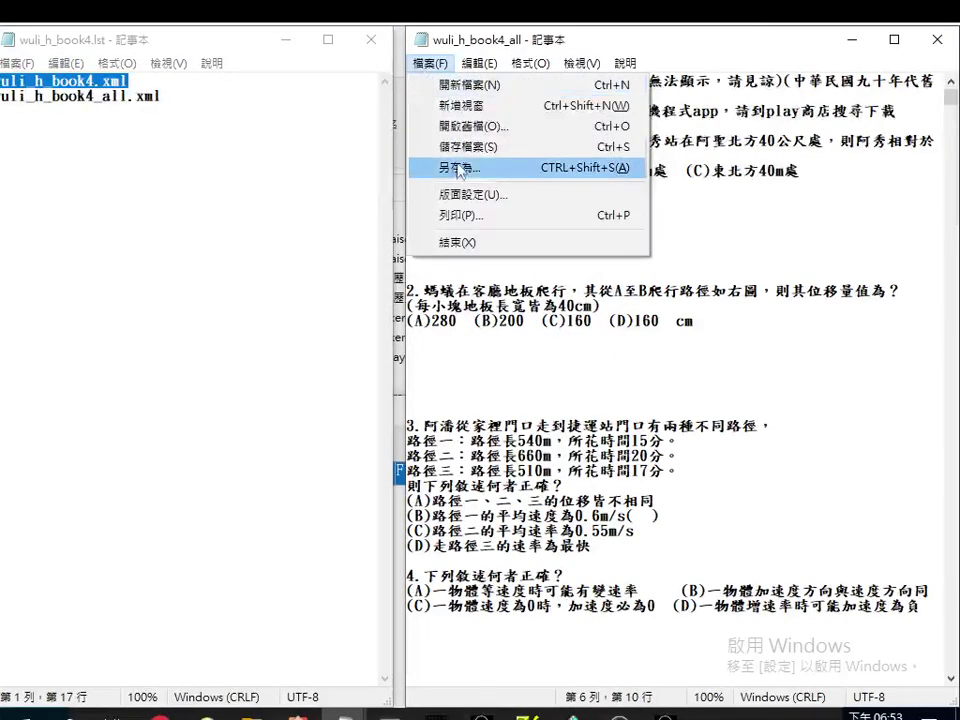
click(452, 165)
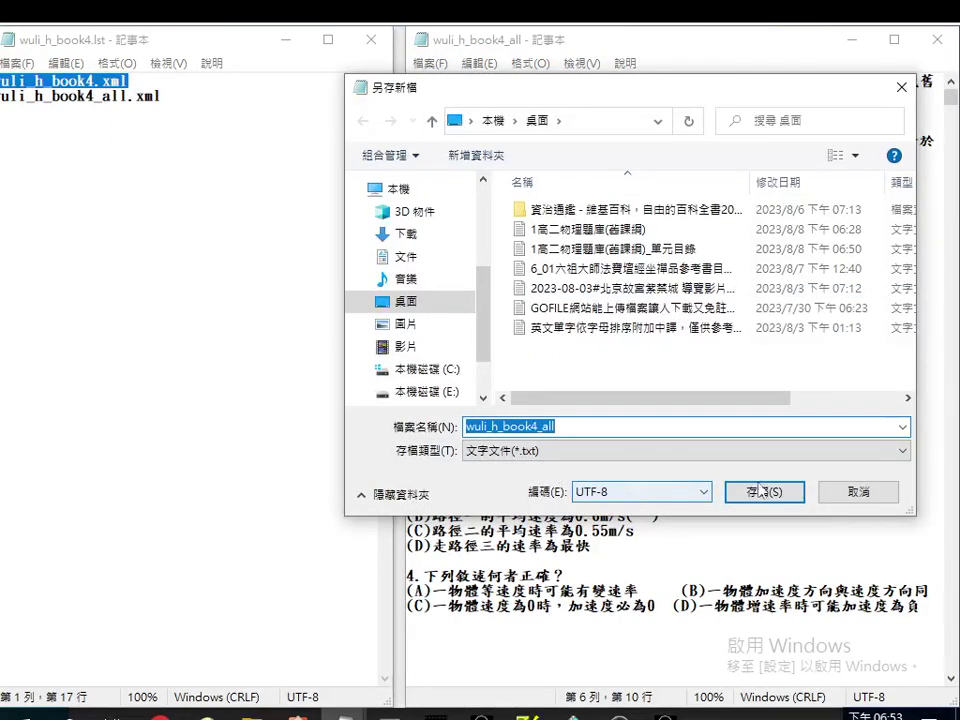
click(825, 495)
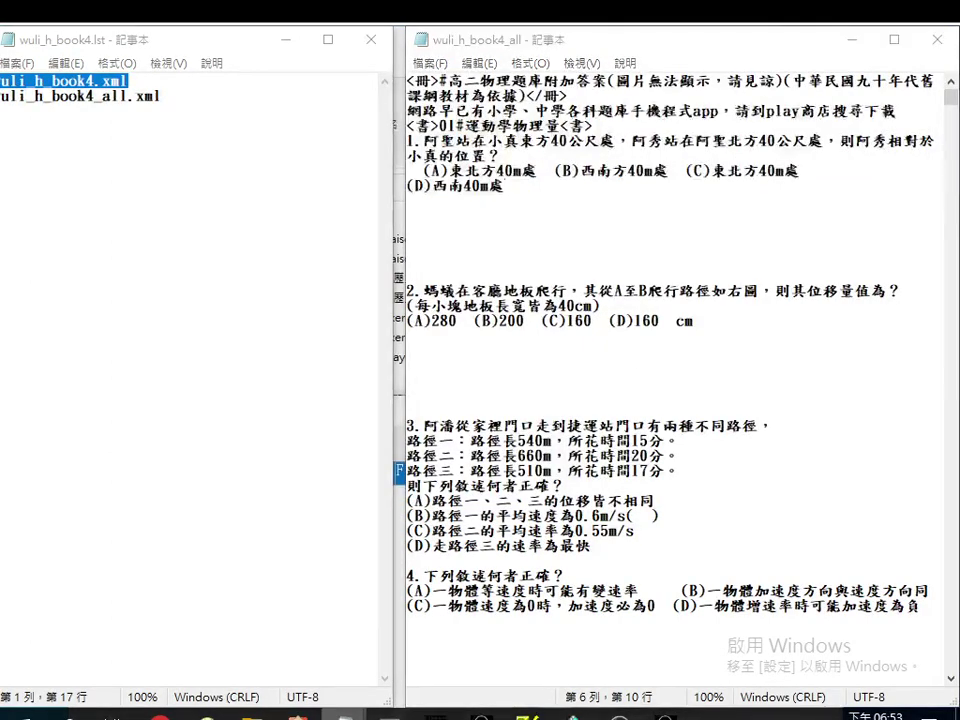
- Check the header document's save name against its file-name attribute, cancelling without saving
mouse_move(330, 710)
click(302, 670)
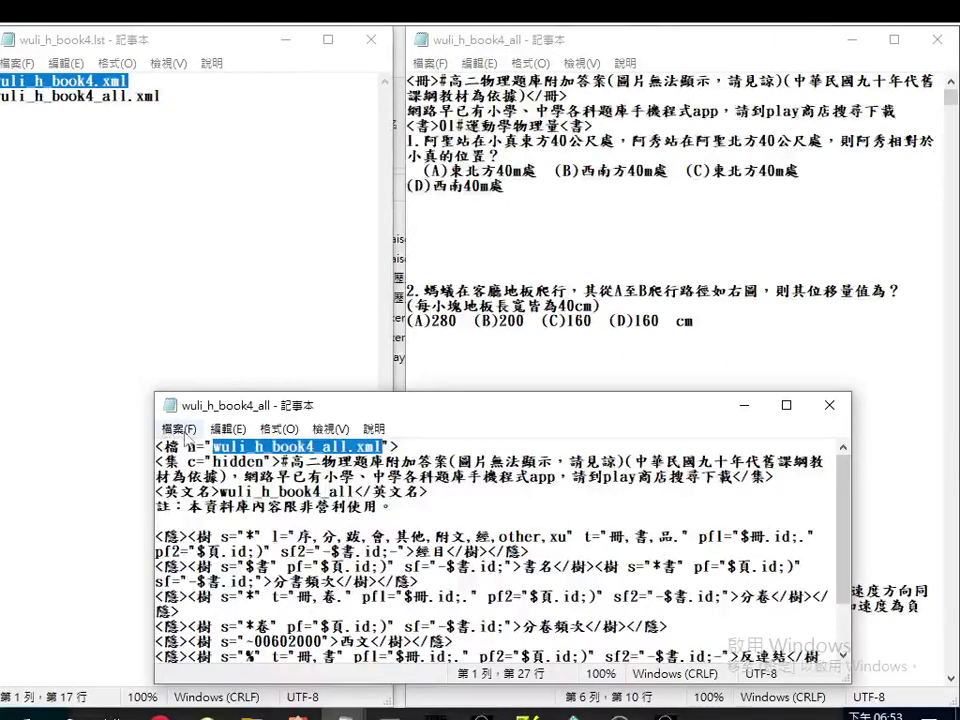
click(180, 429)
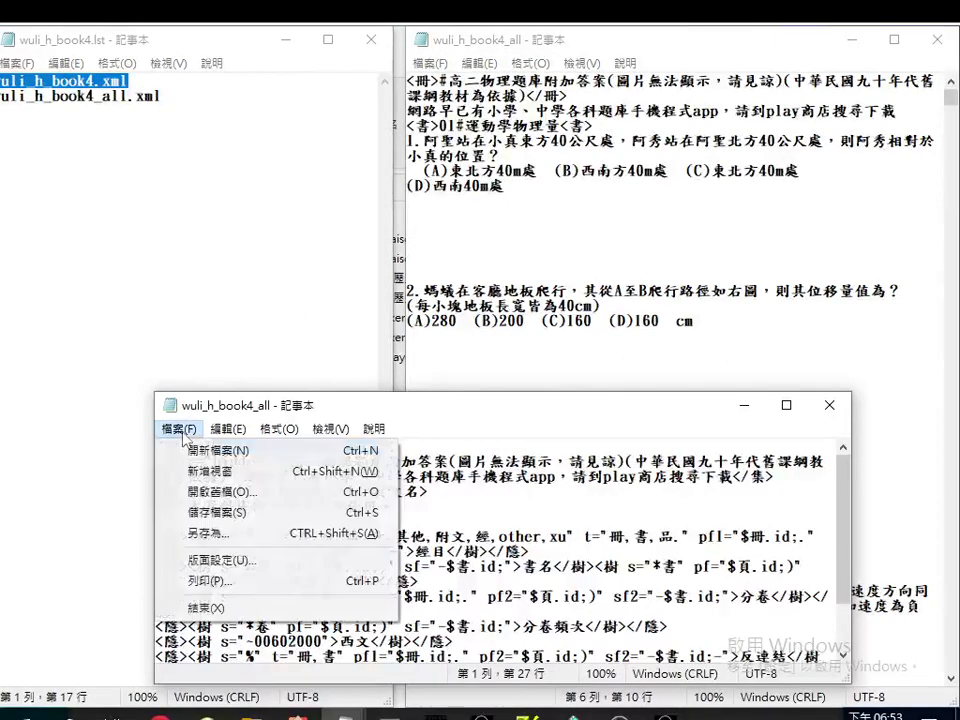
click(210, 535)
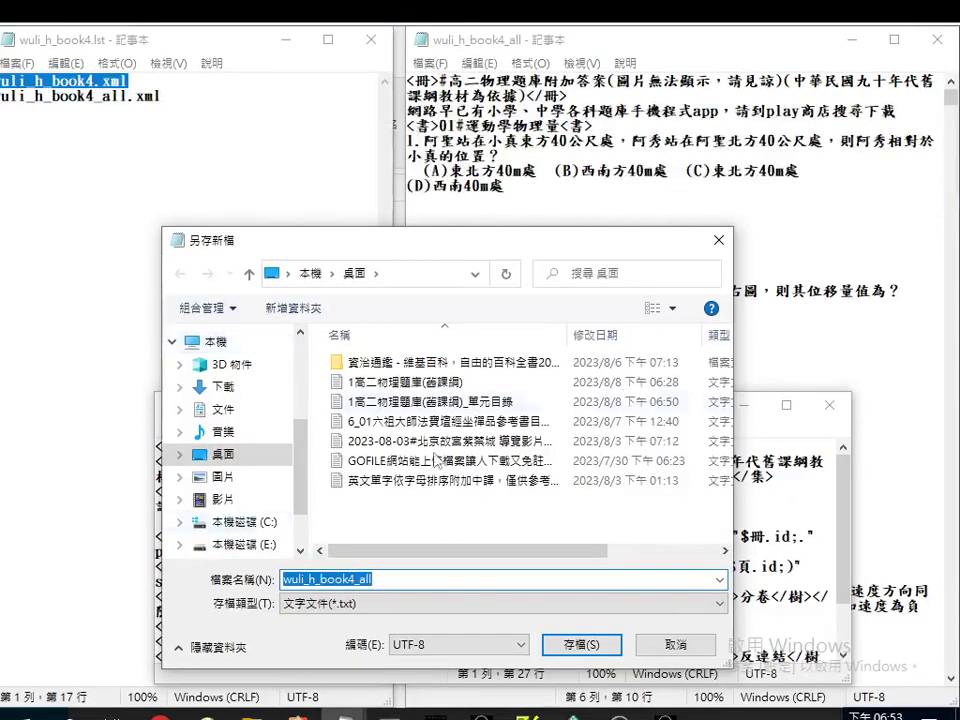
drag(548, 259, 381, 572)
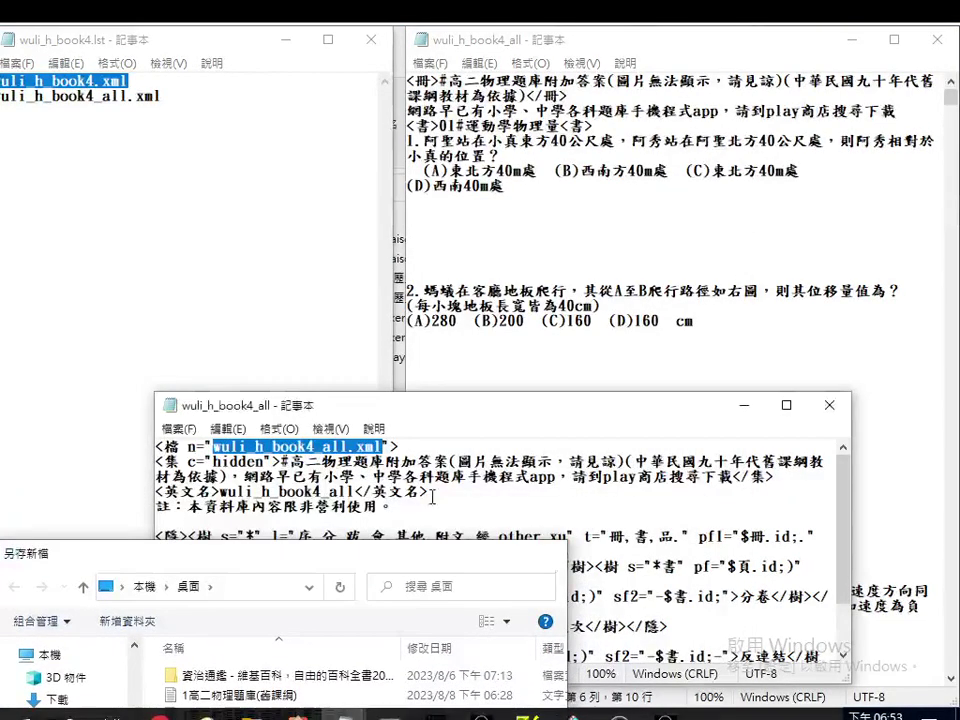
key(Escape)
- Delete _all from the header's first-line file-name attribute so it reads wuli_h_book4.xml
click(316, 451)
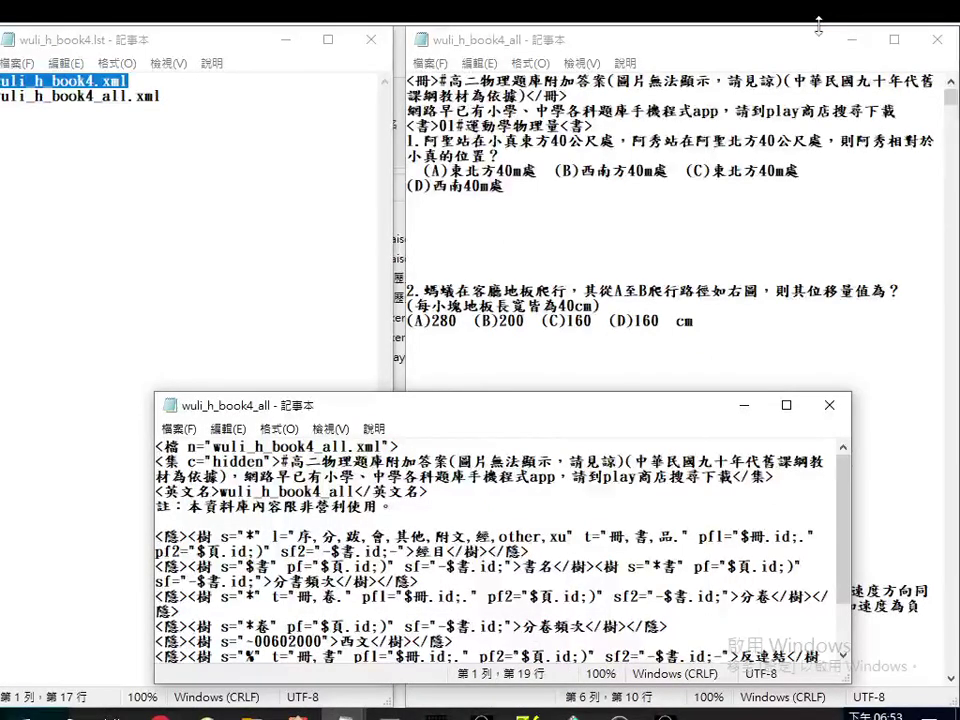
key(Delete)
key(Delete)
key(Delete)
key(Delete)
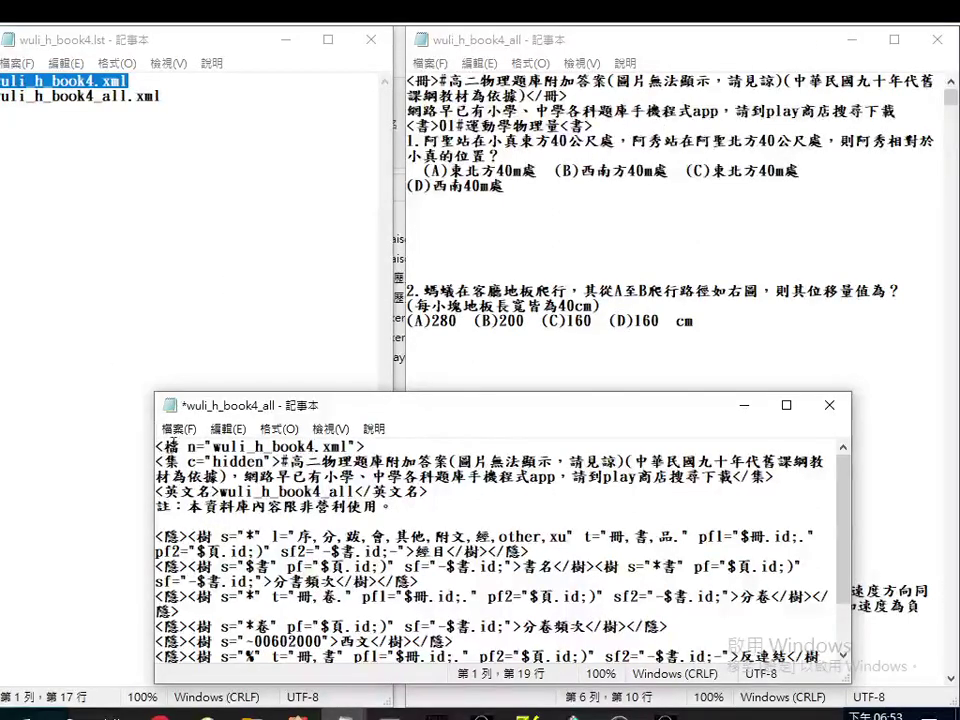
- Save the header under the new name wuli_h_book4.xml on the desktop, with the all-files type and UTF-8 encoding
click(180, 446)
click(179, 428)
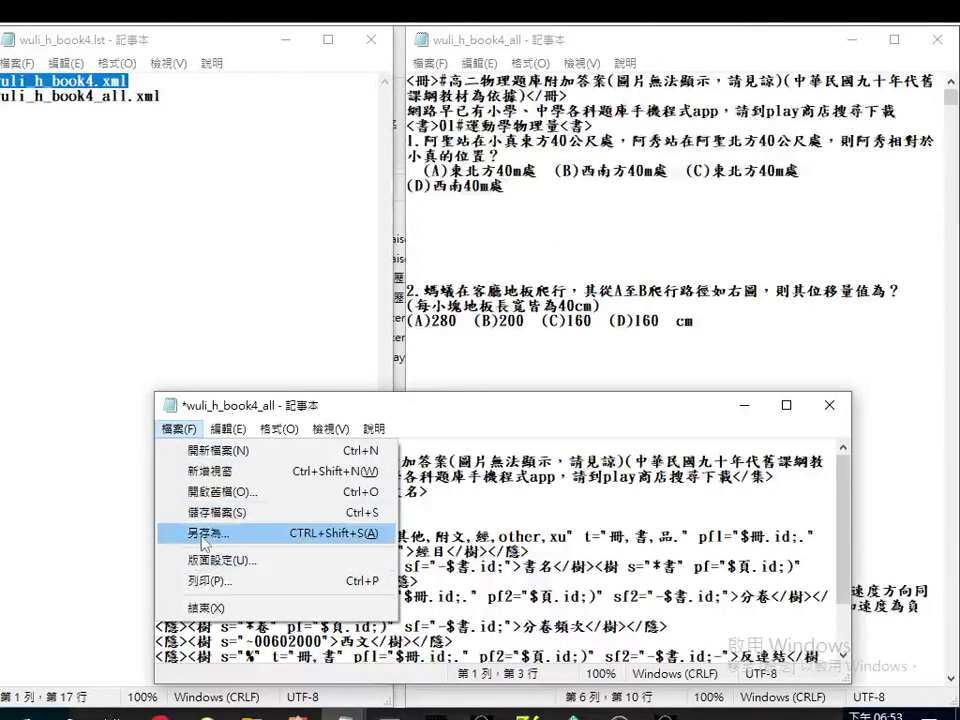
click(203, 535)
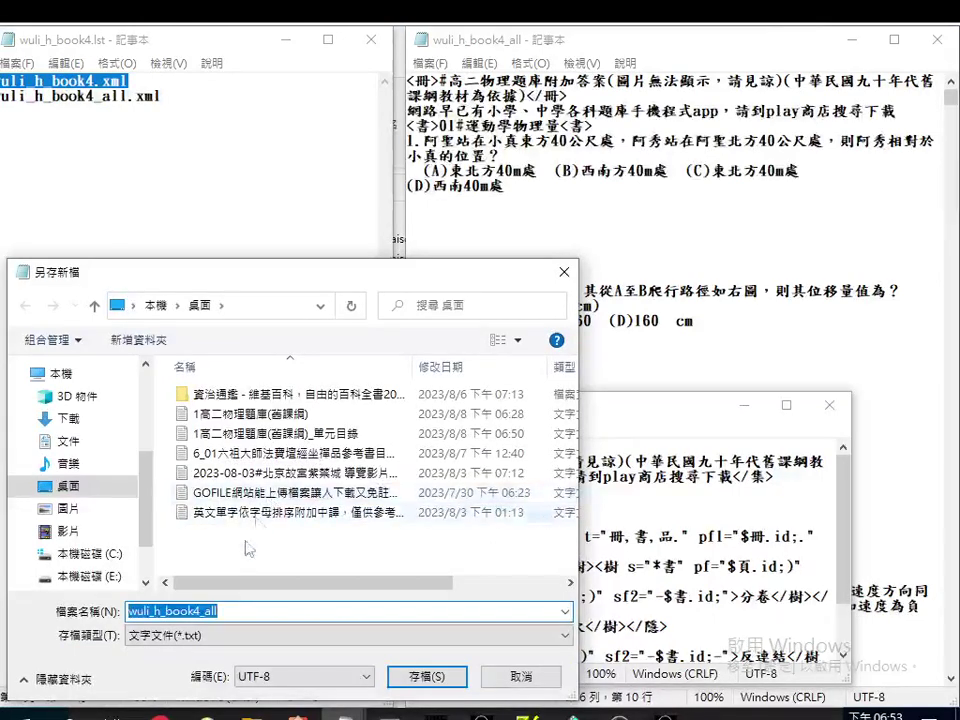
drag(200, 611, 219, 611)
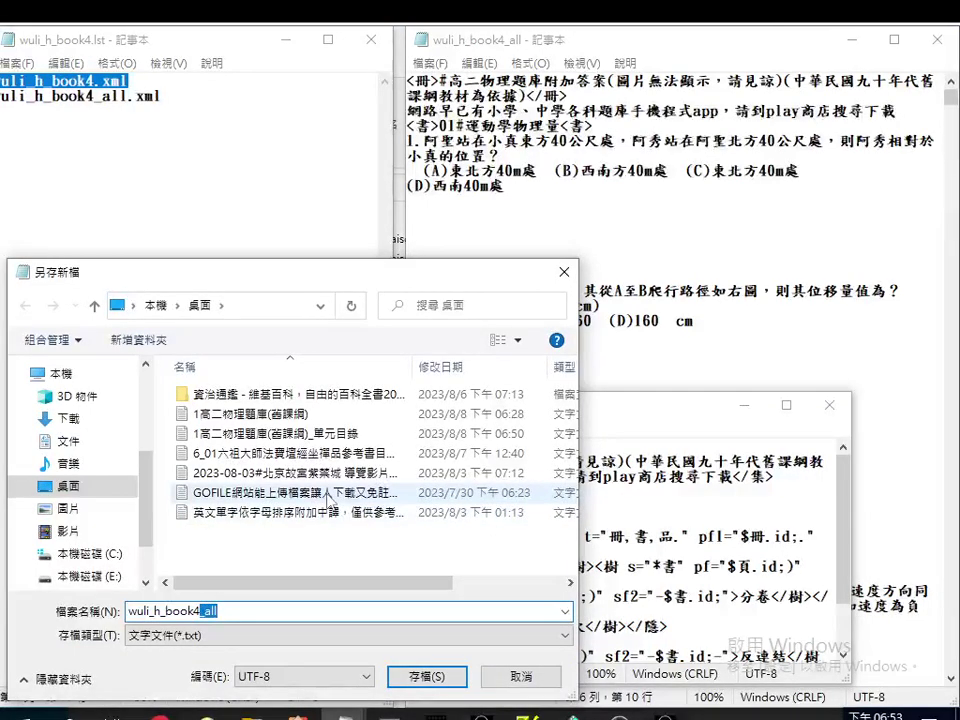
key(BackSpace)
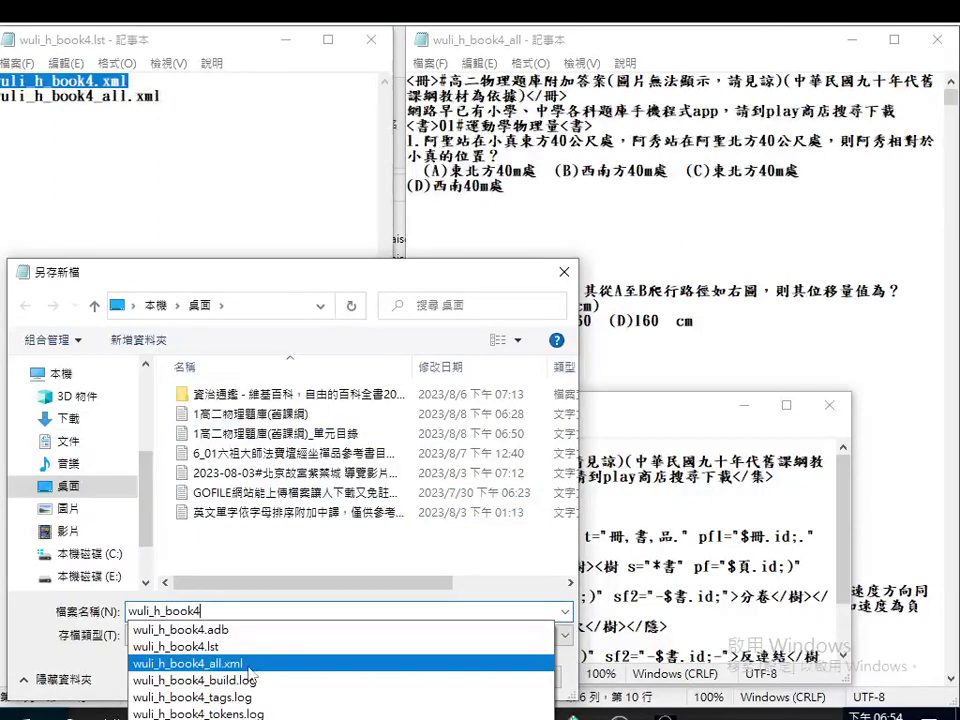
click(190, 663)
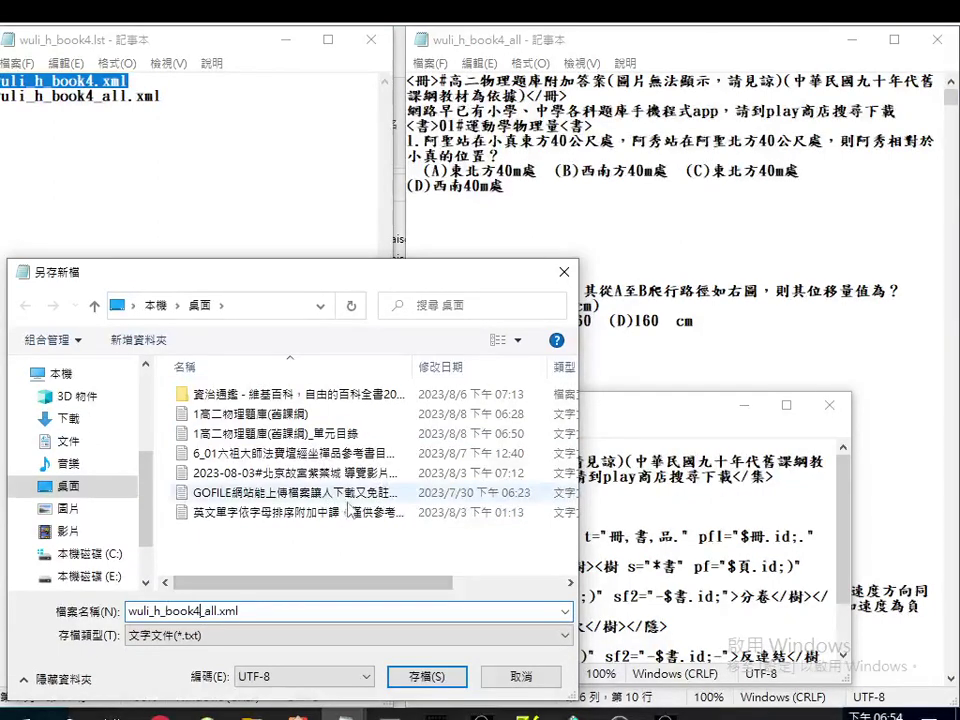
key(BackSpace)
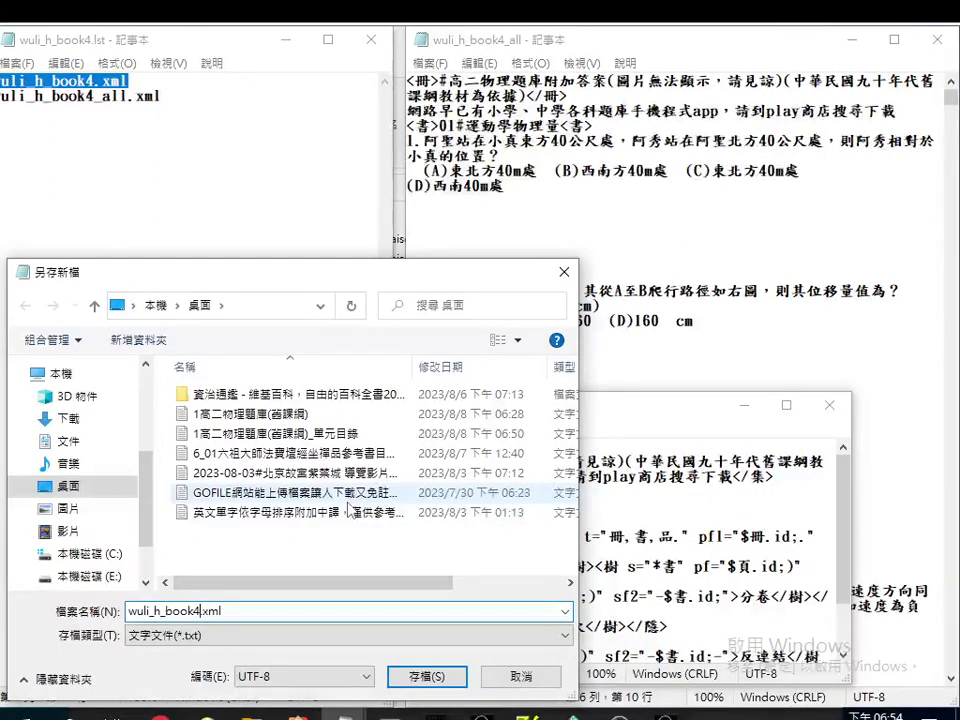
click(163, 635)
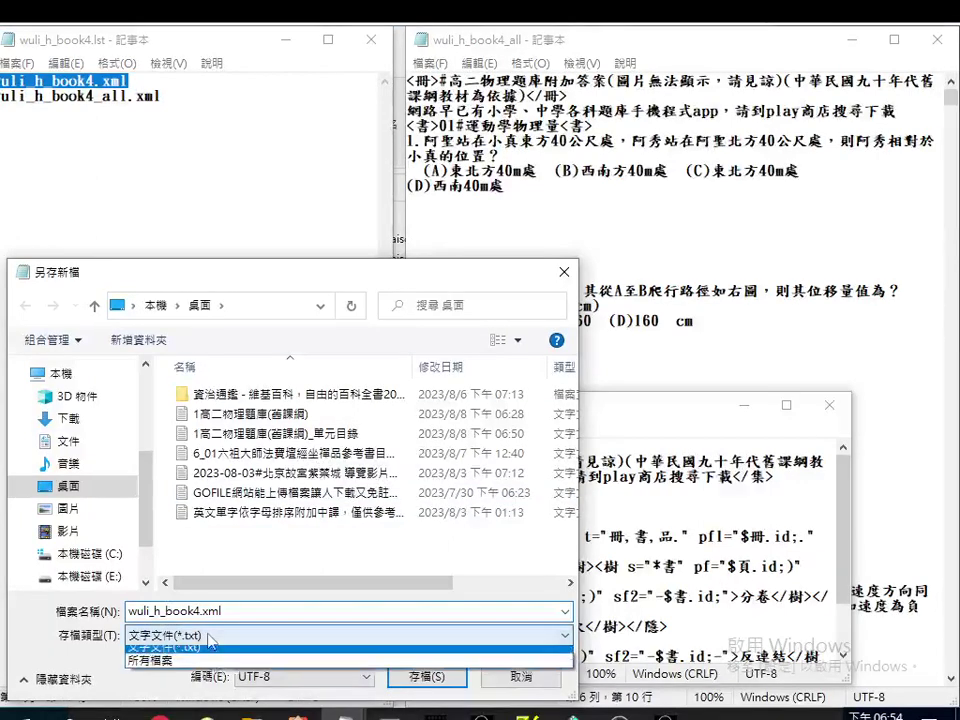
click(163, 668)
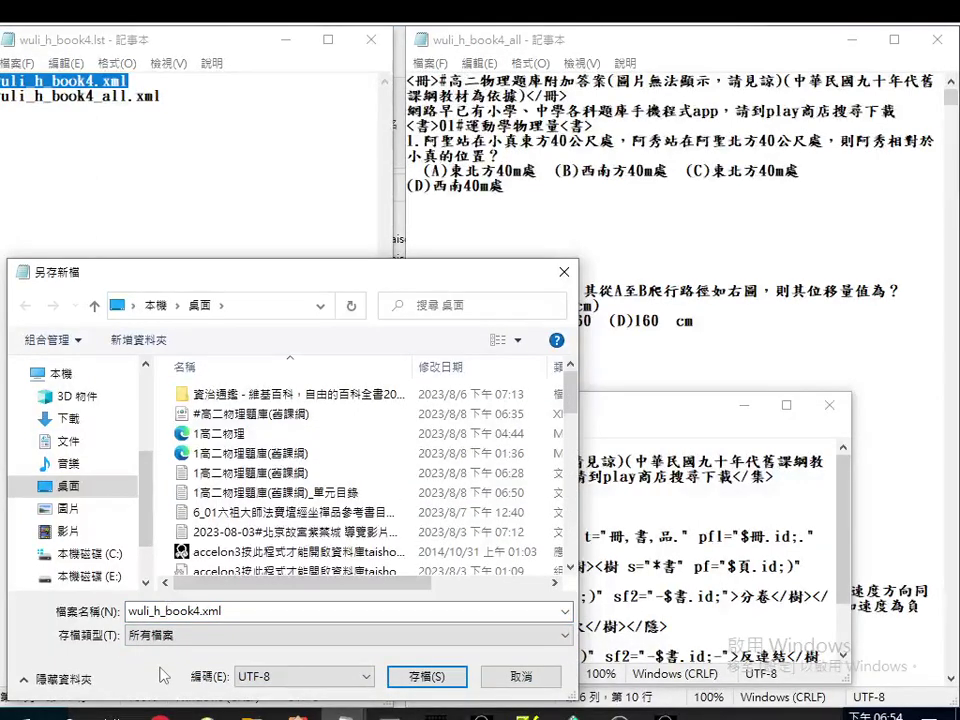
click(431, 679)
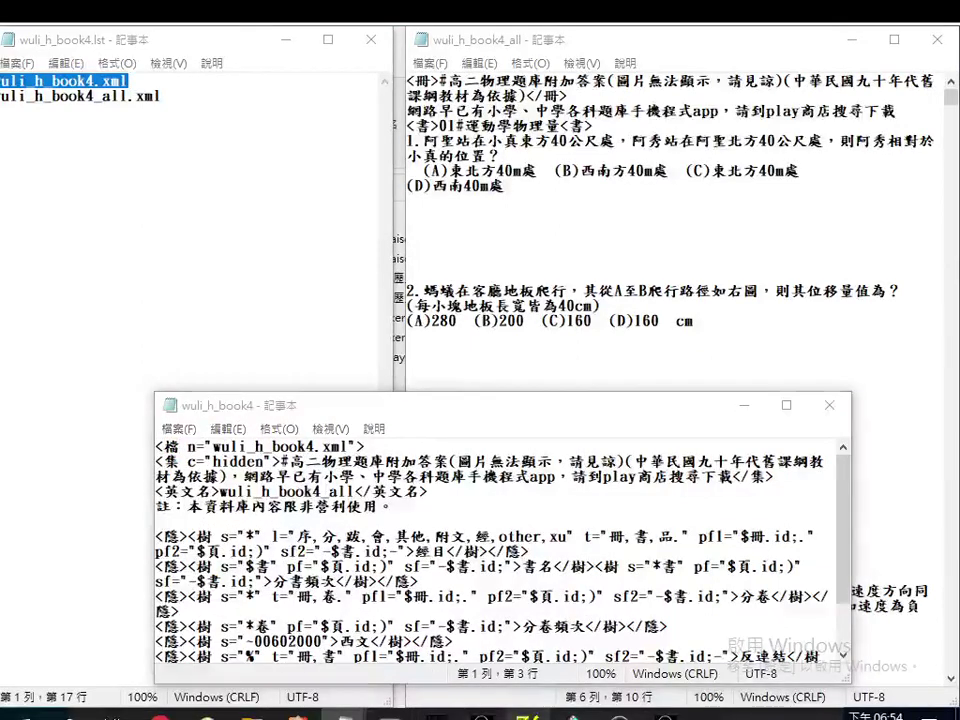
- Switch to Indexer, reload wuli_h_book4.lst from the desktop and try to rebuild the database
key(alt+Tab)
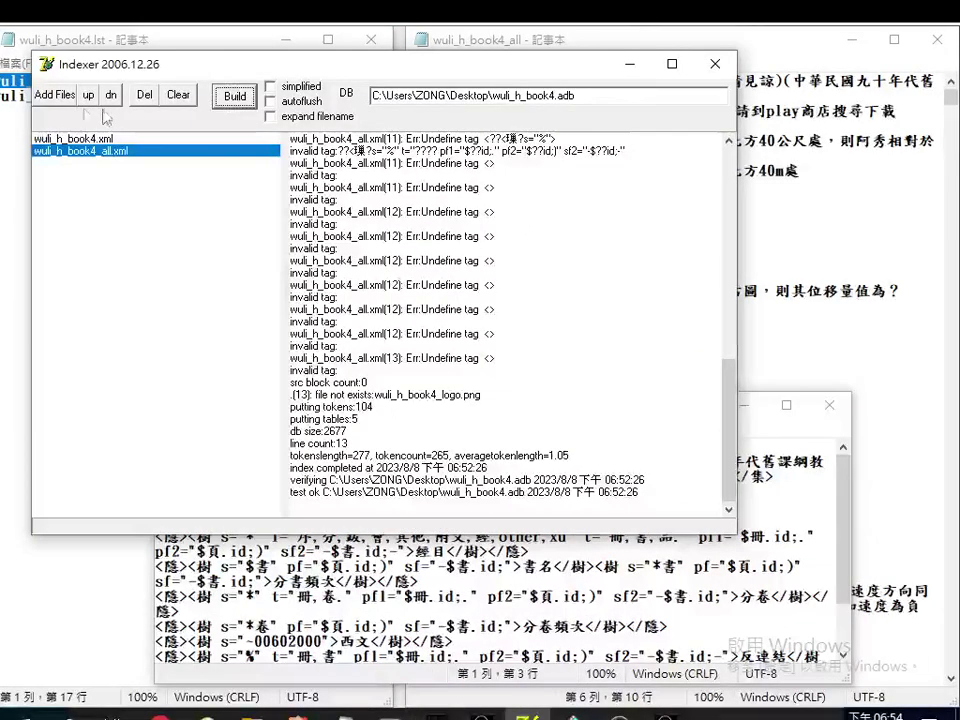
click(54, 94)
double_click(378, 251)
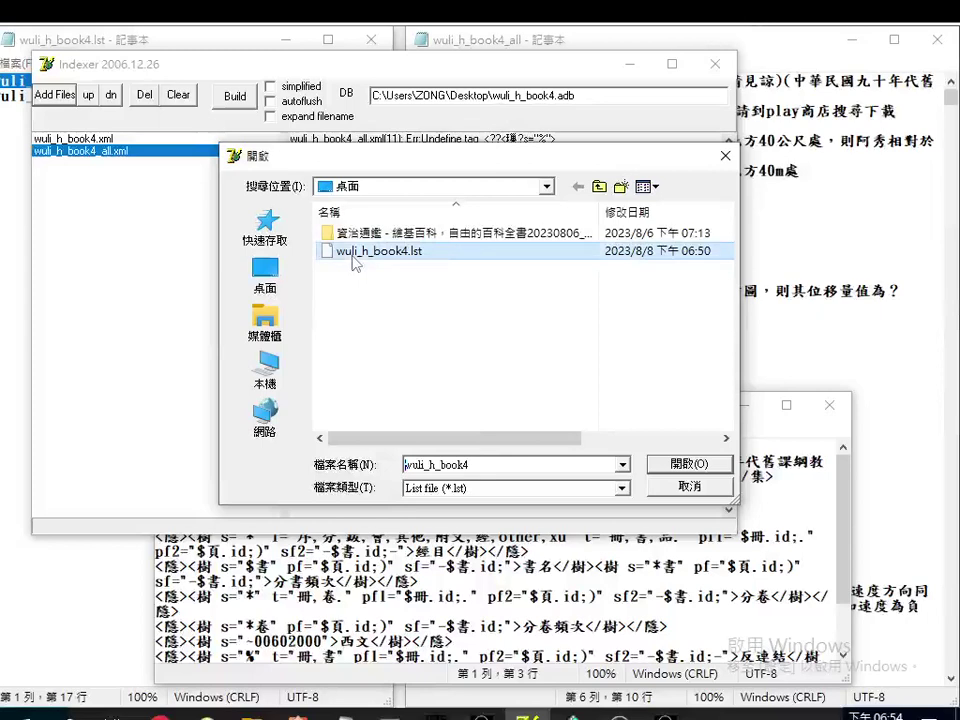
click(235, 96)
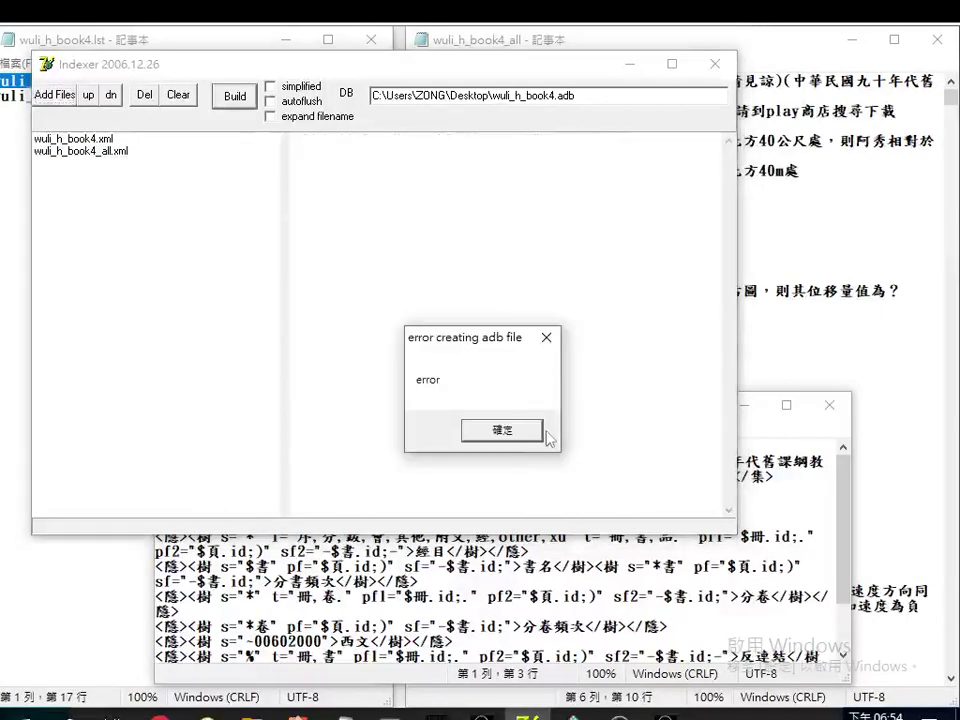
- Dismiss the build error and close both Indexer and the running Accelon3 program
click(510, 431)
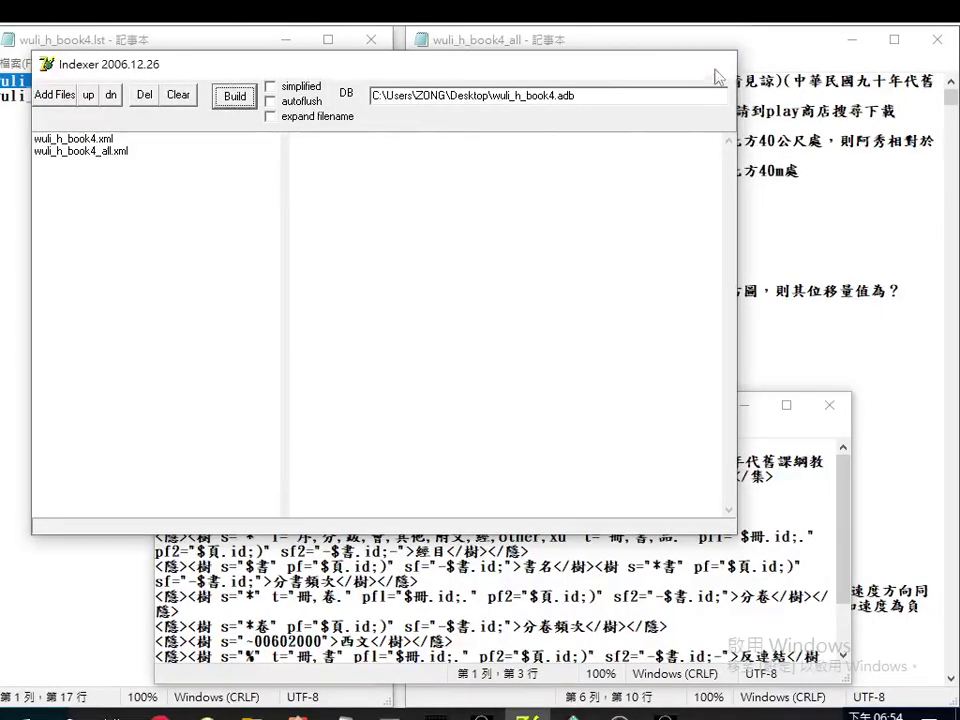
click(716, 72)
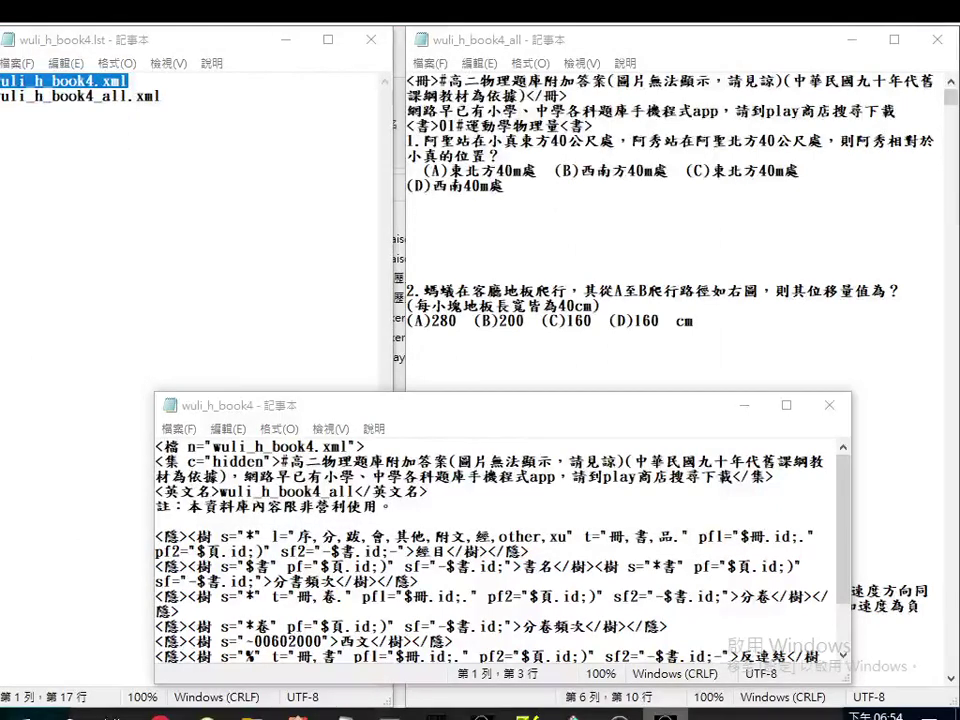
right_click(665, 714)
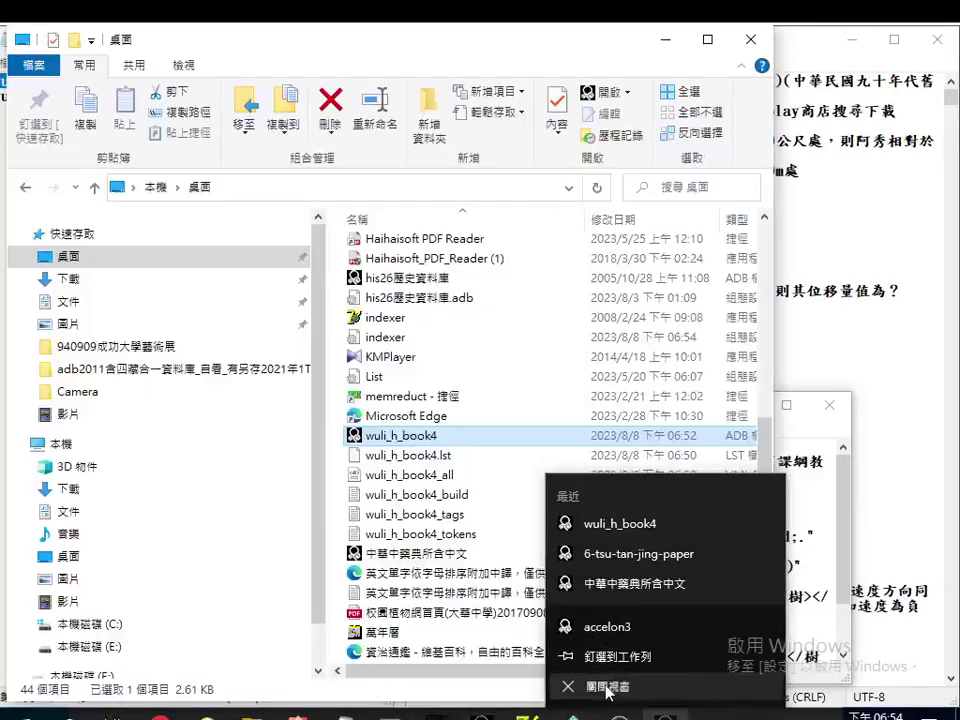
click(607, 687)
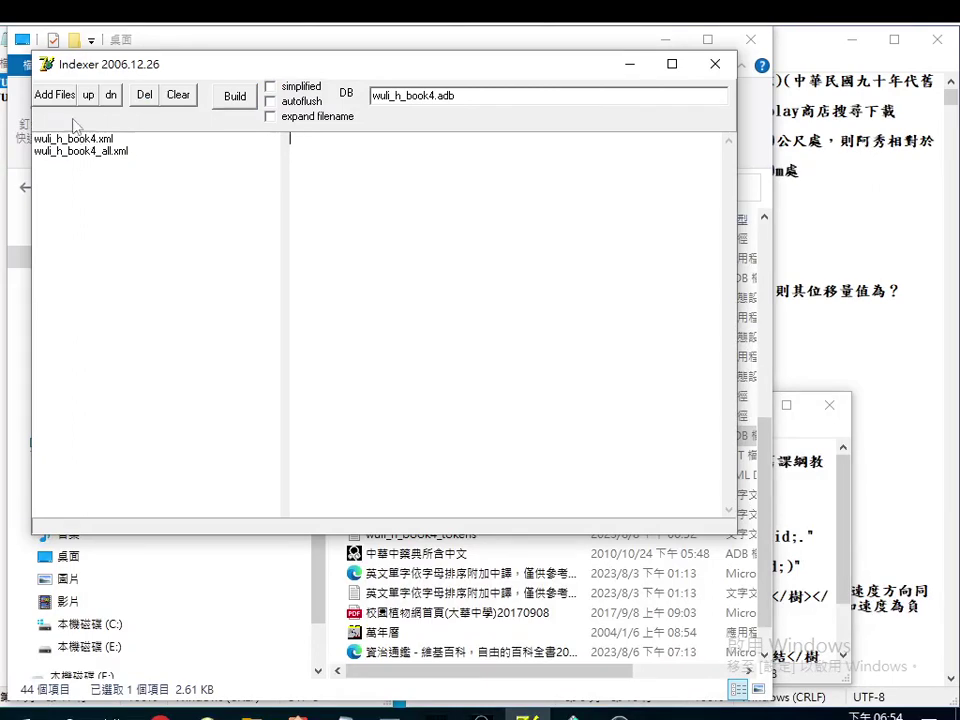
- Load wuli_h_book4.lst from the desktop into a fresh Indexer session and build the database
click(56, 96)
double_click(343, 249)
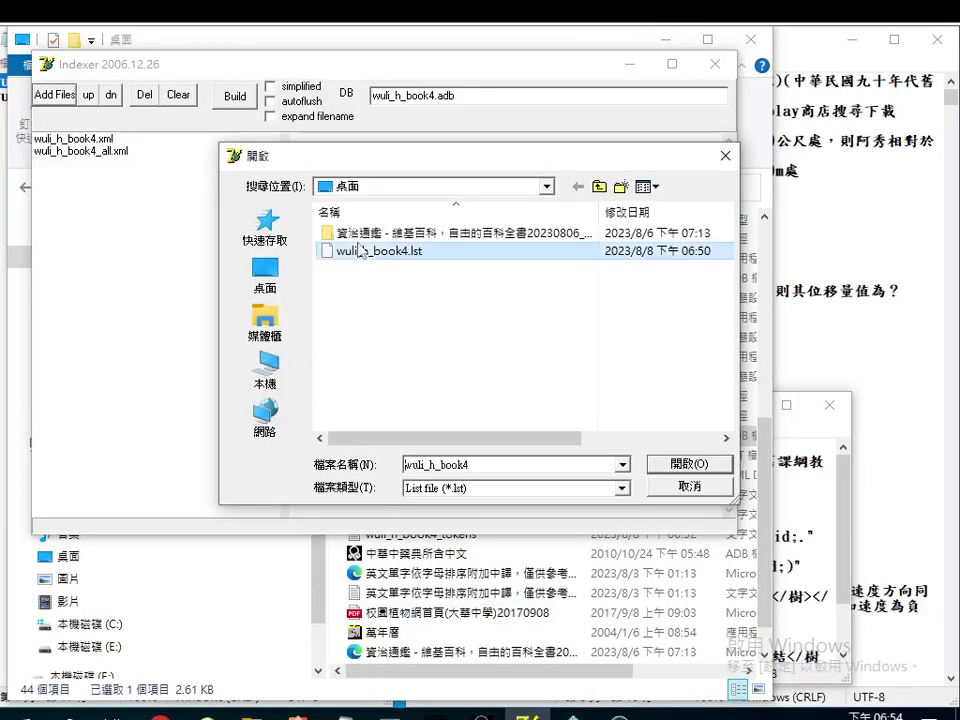
click(238, 96)
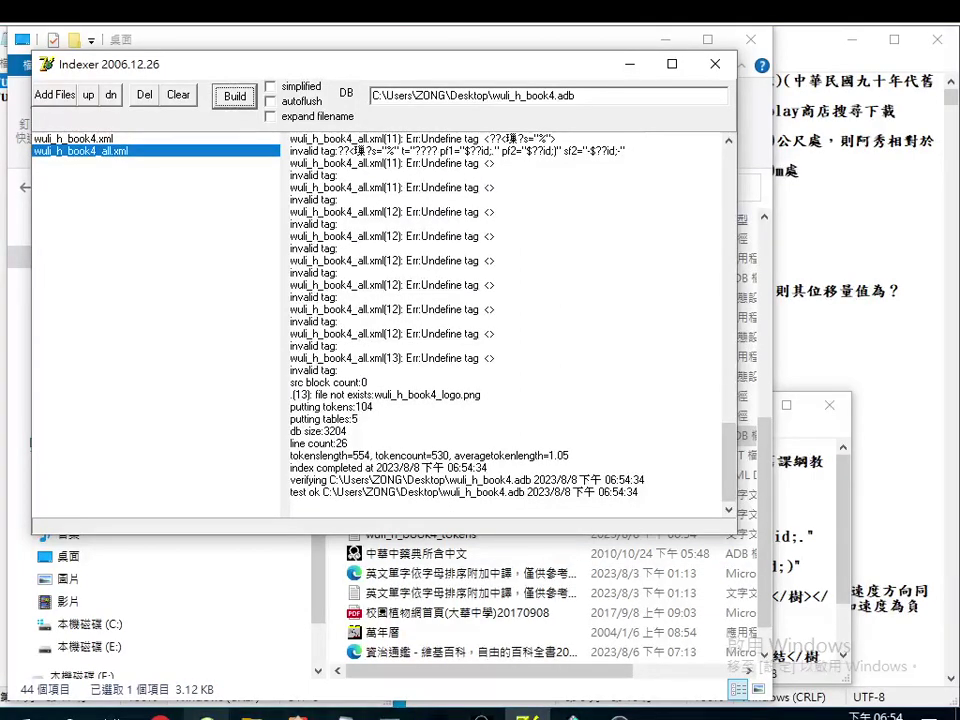
- Switch to File Explorer and delete the wuli_h_book4 ADB database from the desktop folder
mouse_move(250, 712)
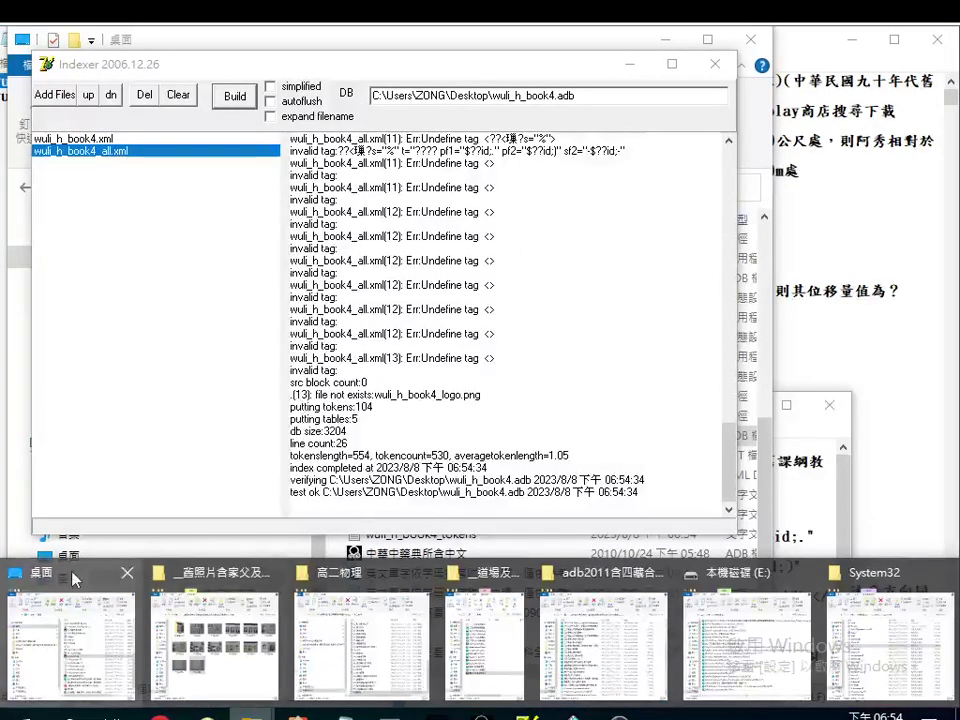
click(71, 690)
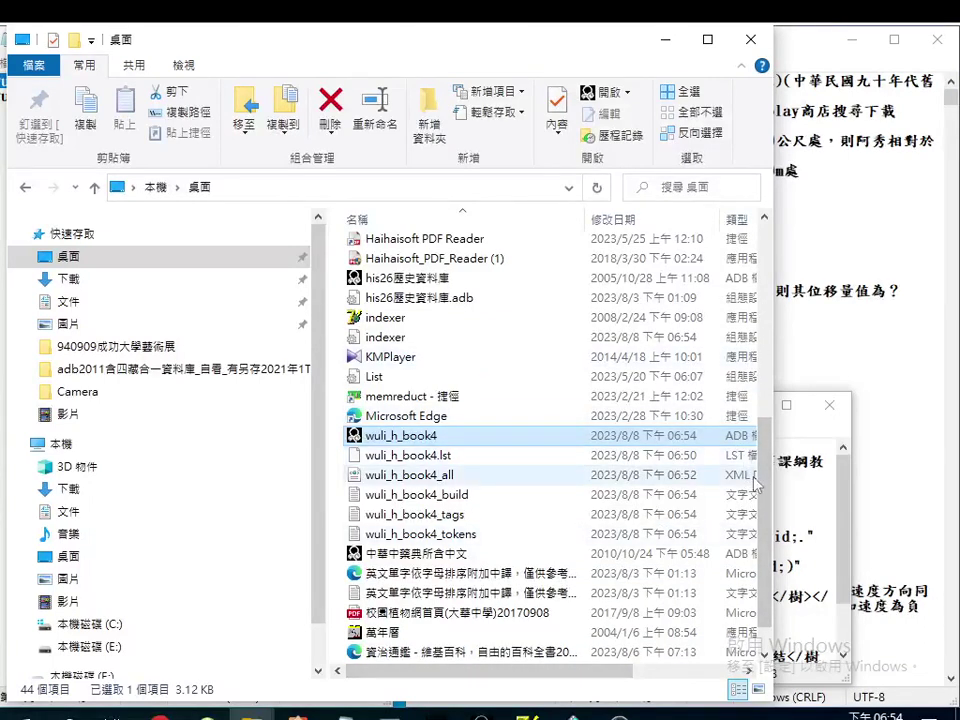
scroll(575, 452, down, 1)
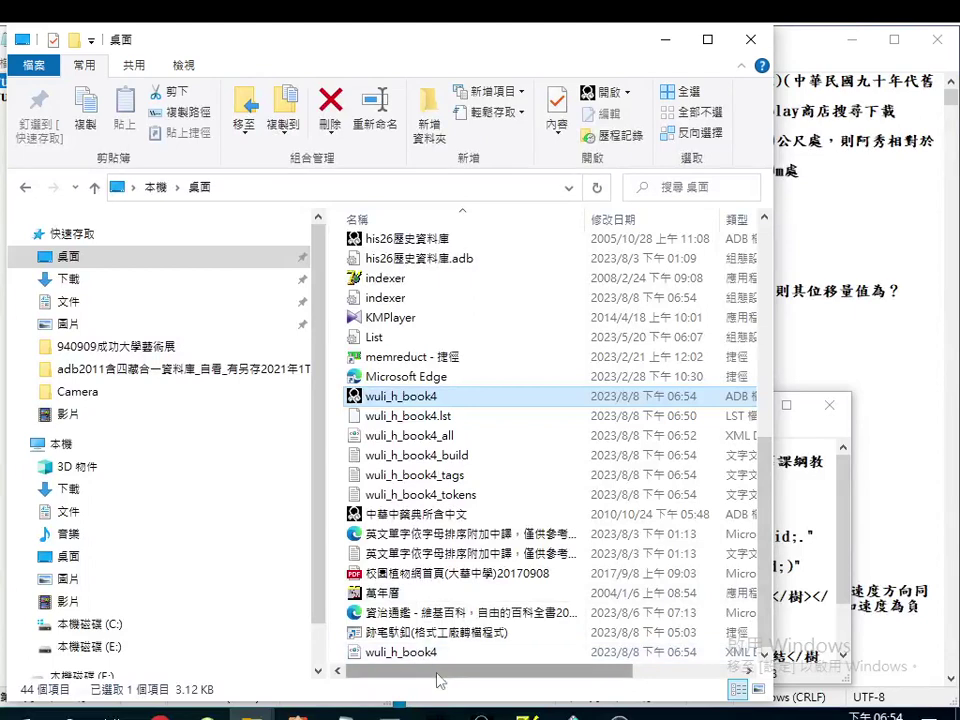
mouse_move(439, 677)
mouse_down()
mouse_move(514, 690)
mouse_move(449, 690)
mouse_move(568, 690)
mouse_move(427, 677)
mouse_up()
scroll(546, 257, up, 4)
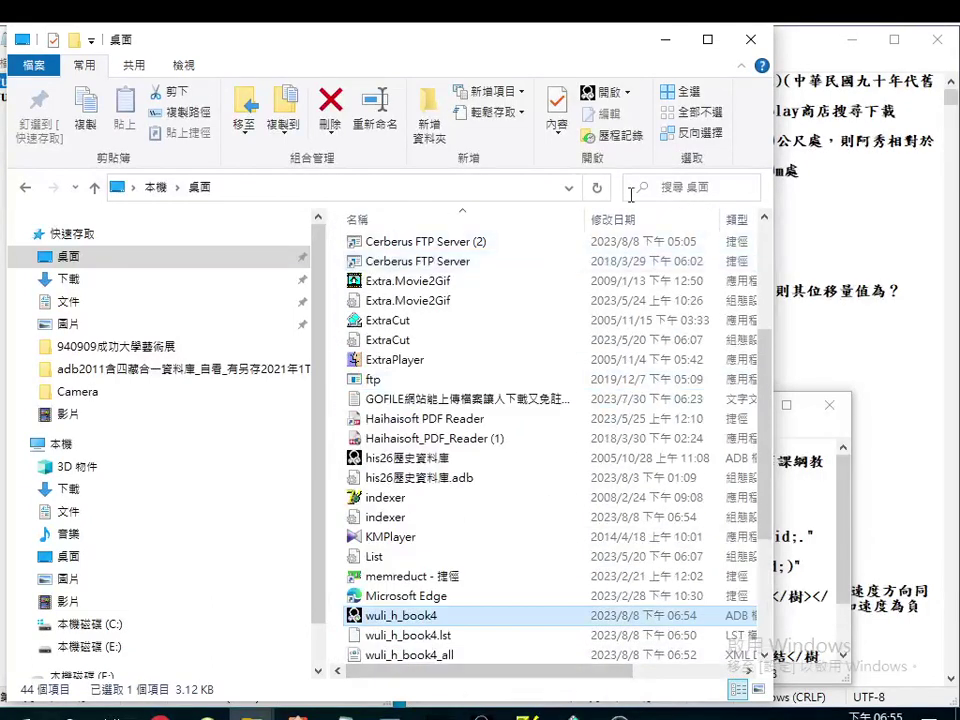
scroll(560, 420, down, 2)
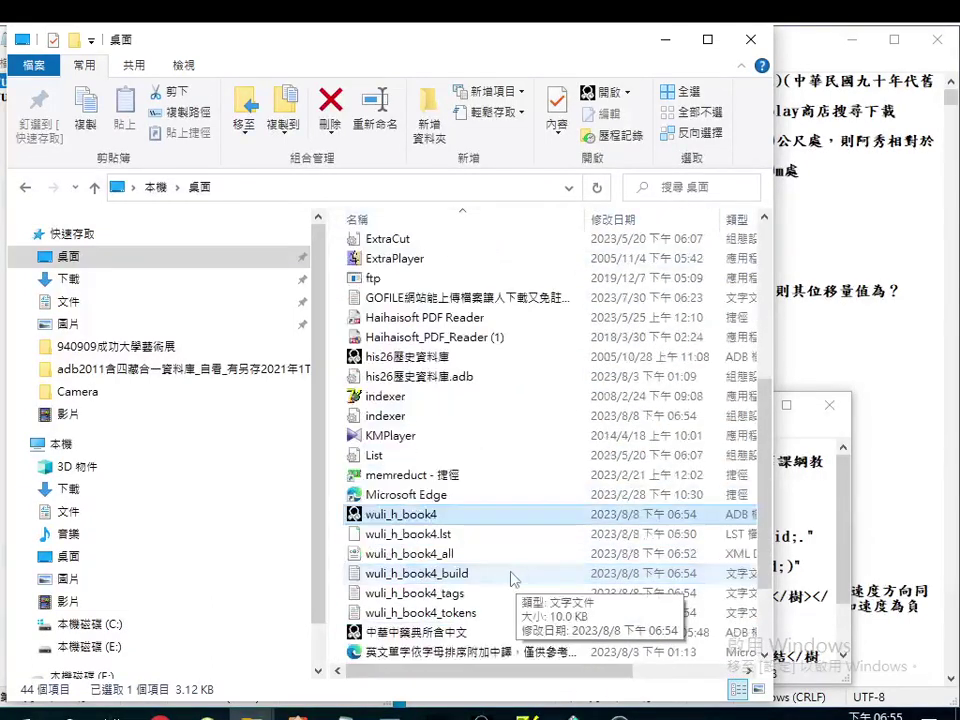
right_click(433, 524)
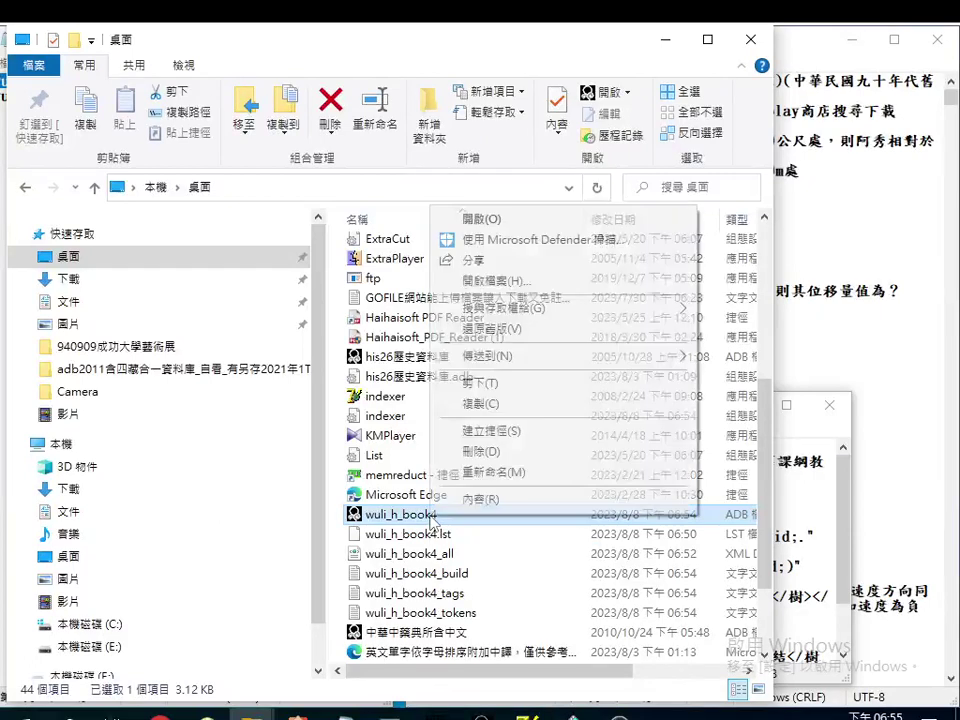
key(Escape)
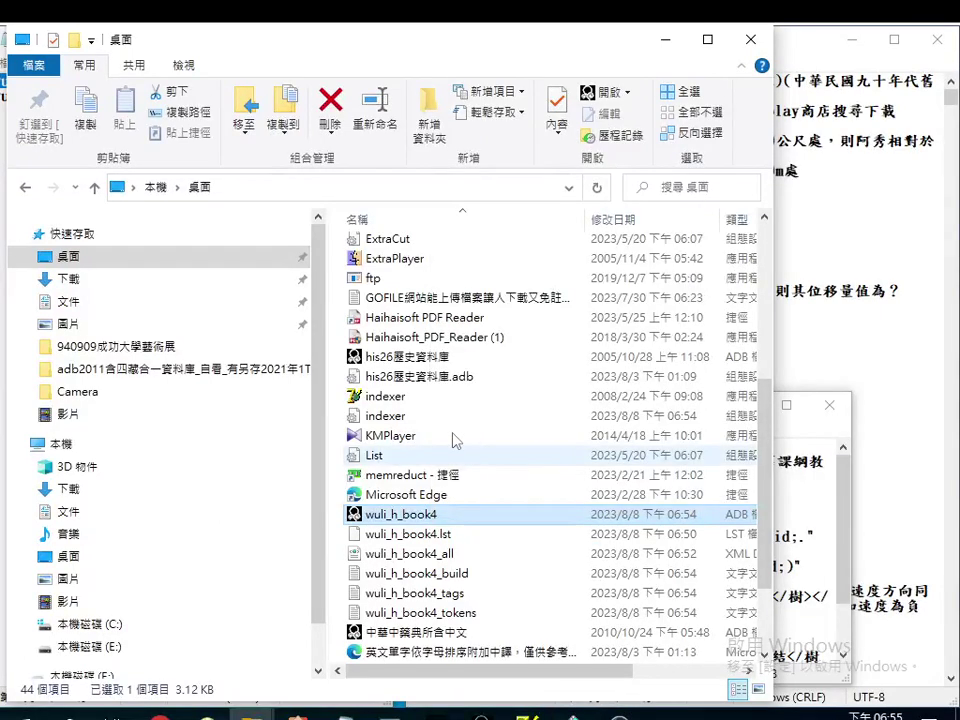
key(Delete)
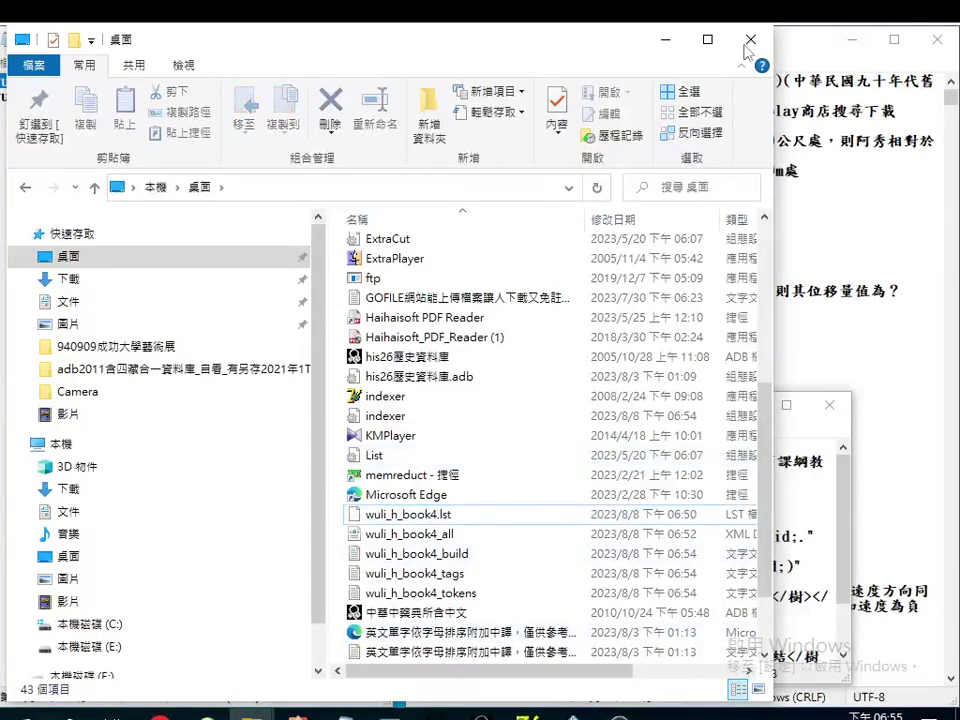
- Rebuild the database in Indexer and try to open the new wuli_h_book4 ADB file from the desktop in Accelon3
click(668, 41)
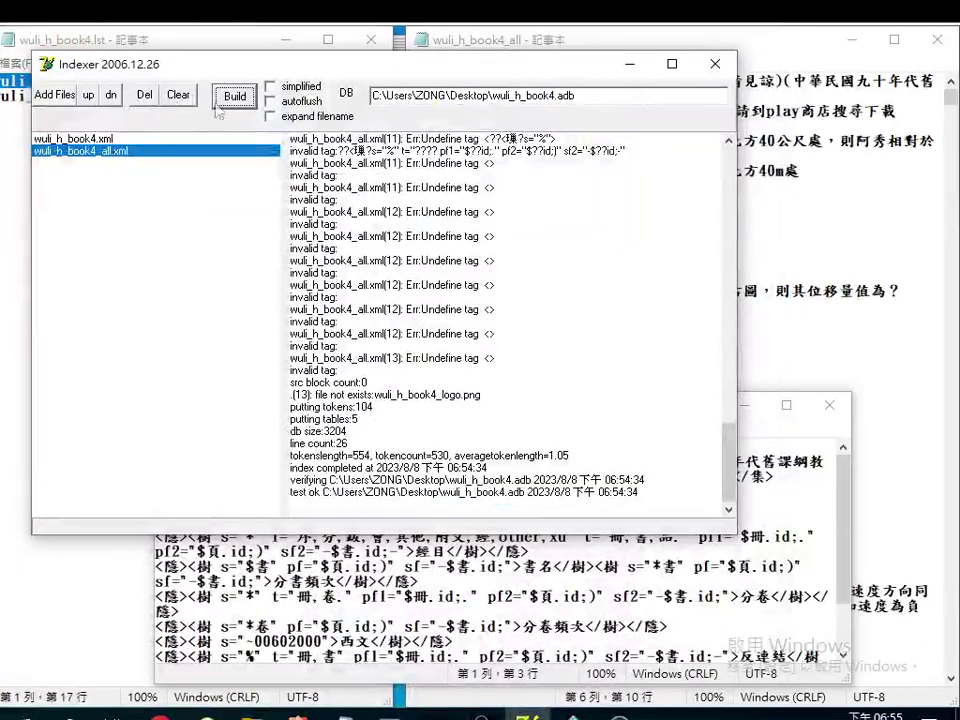
click(238, 98)
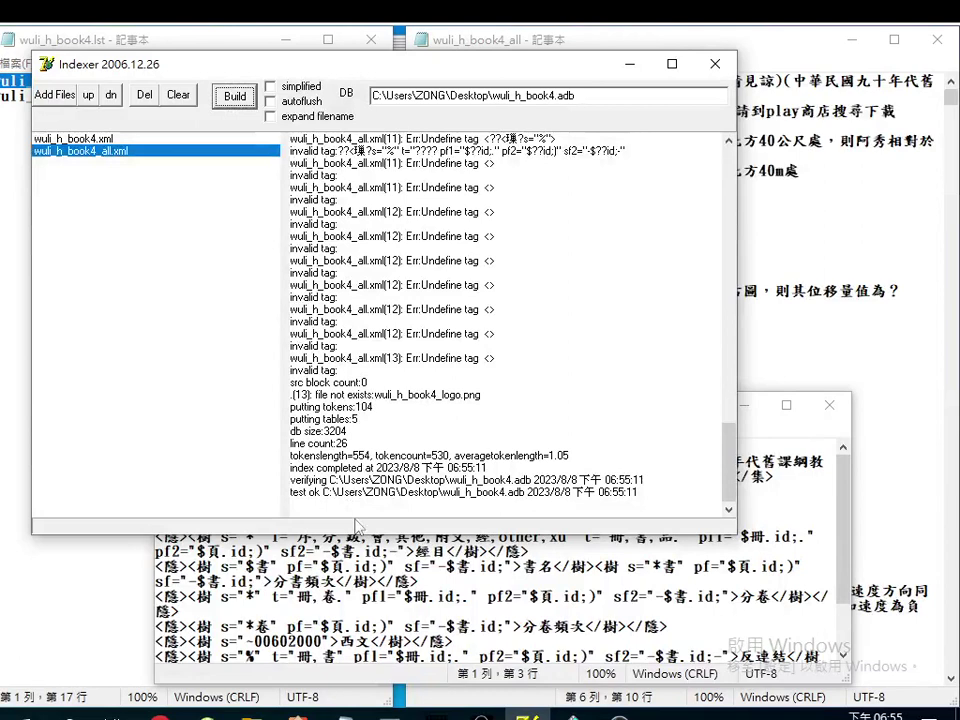
mouse_move(252, 712)
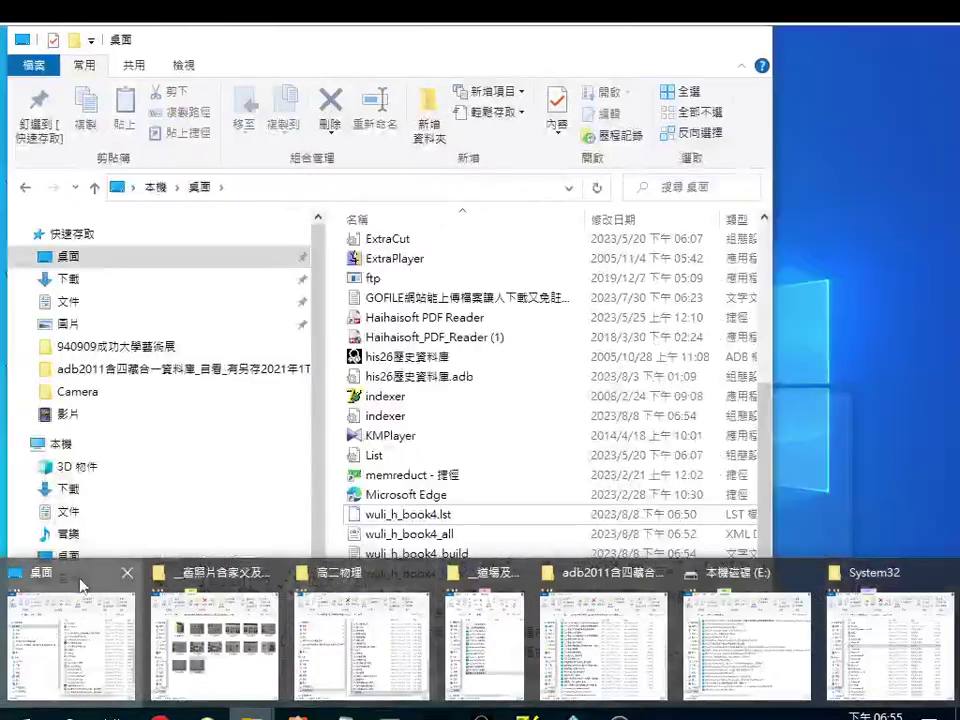
click(81, 582)
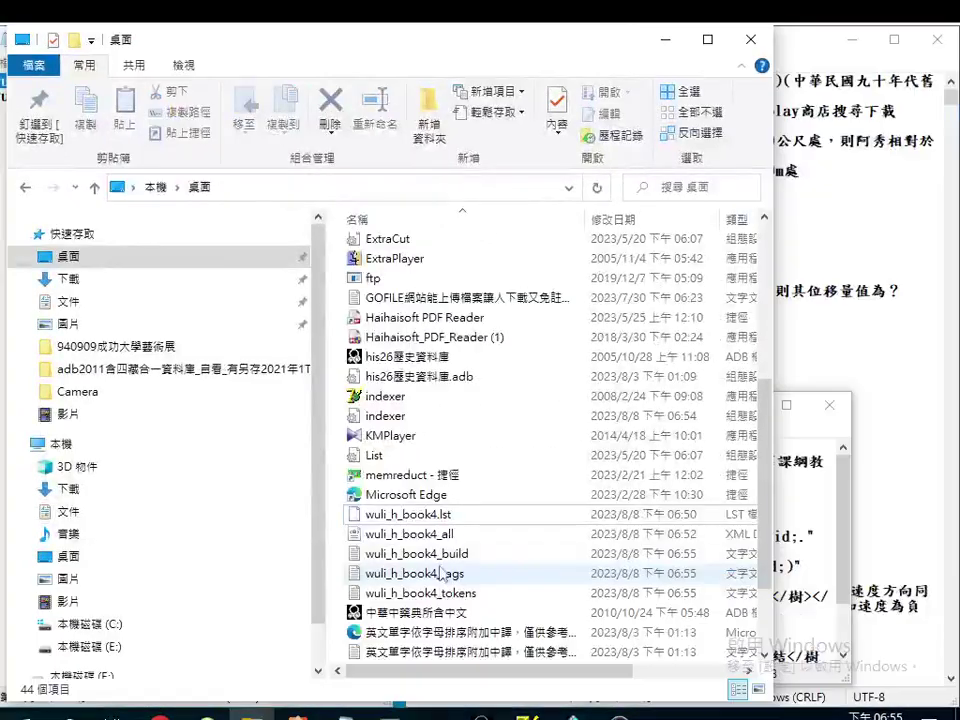
scroll(430, 620, down, 2)
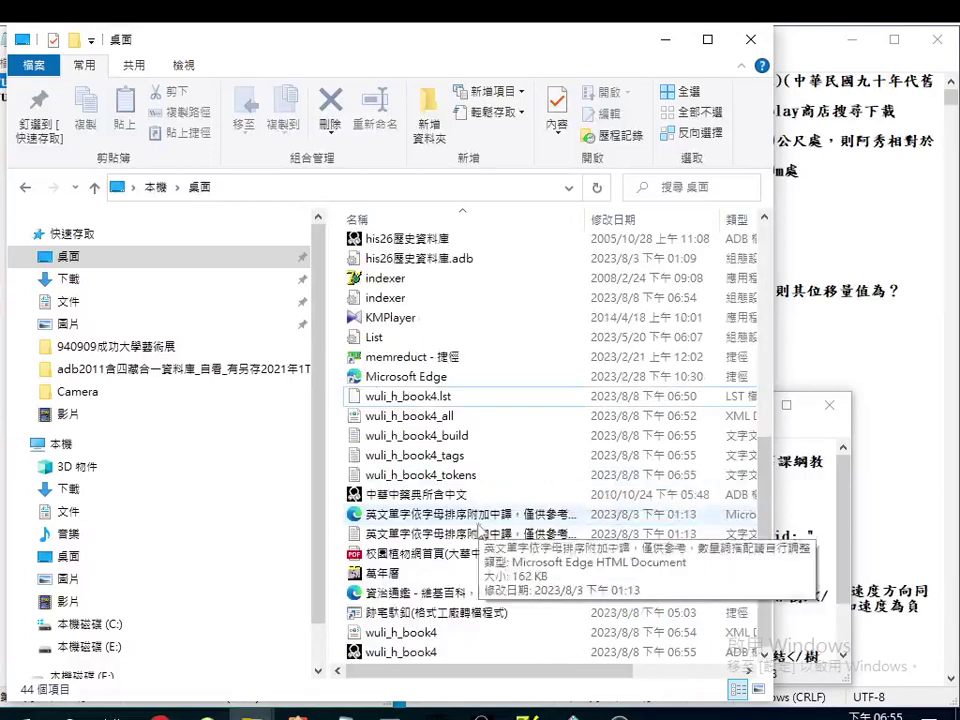
double_click(400, 654)
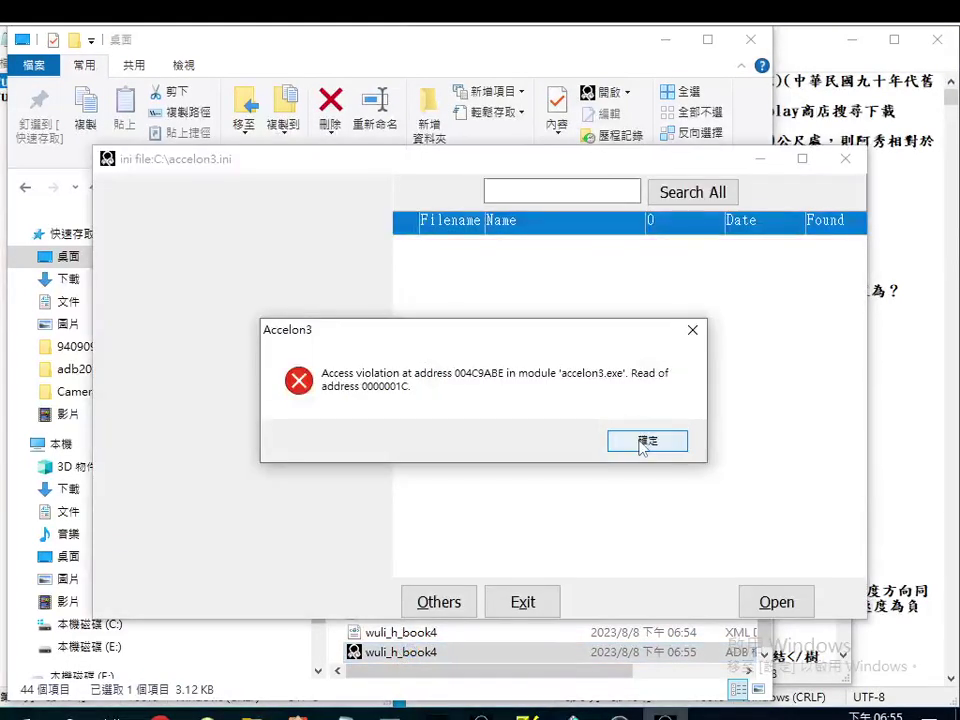
click(676, 438)
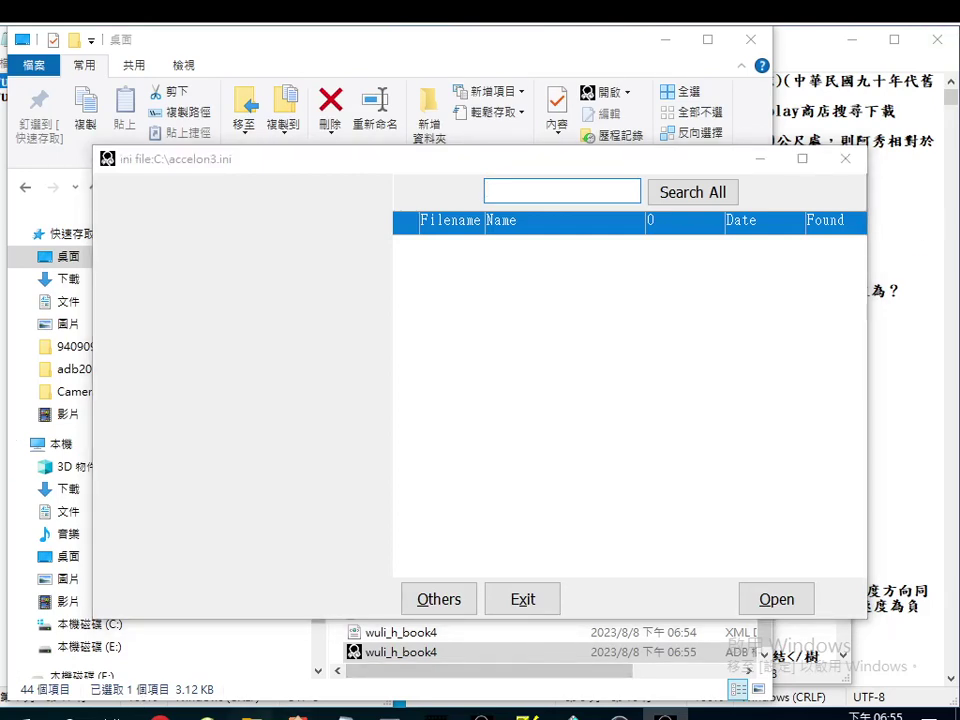
- Examine the wuli_h_book4 files in the desktop folder, checking the type, size and modification date of wuli_h_book4_all
key(alt+Tab)
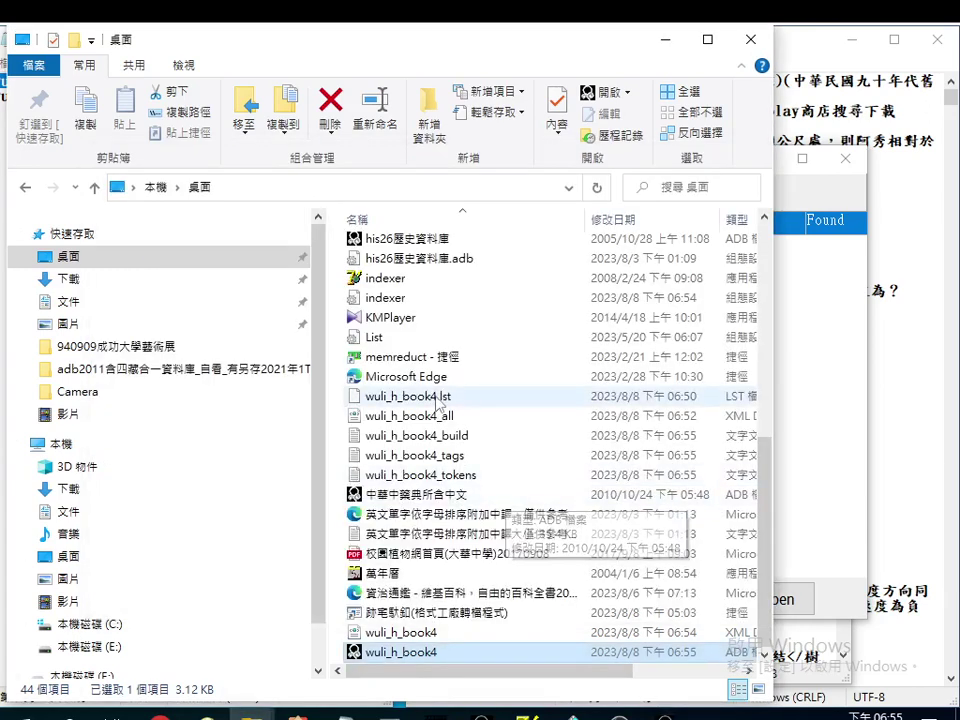
scroll(437, 400, up, 5)
scroll(462, 560, down, 4)
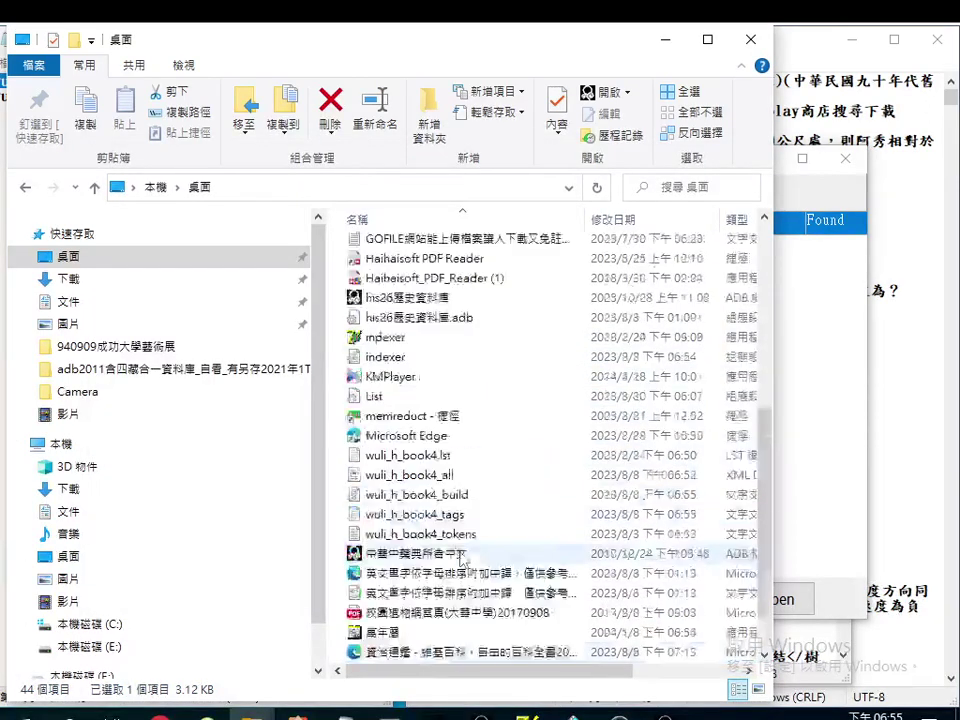
scroll(462, 560, down, 1)
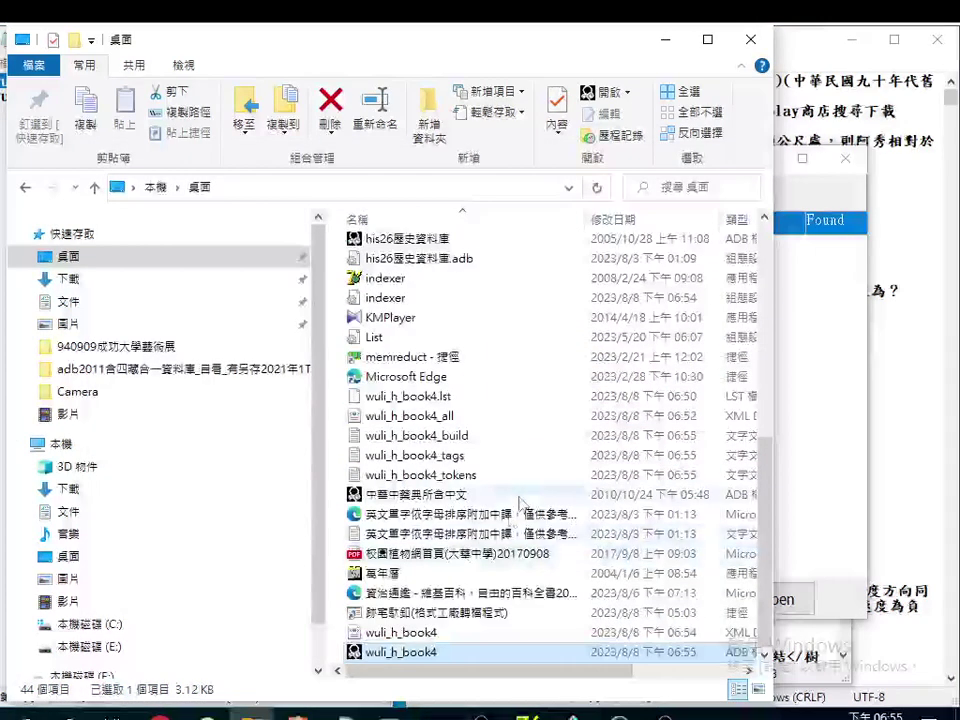
click(440, 418)
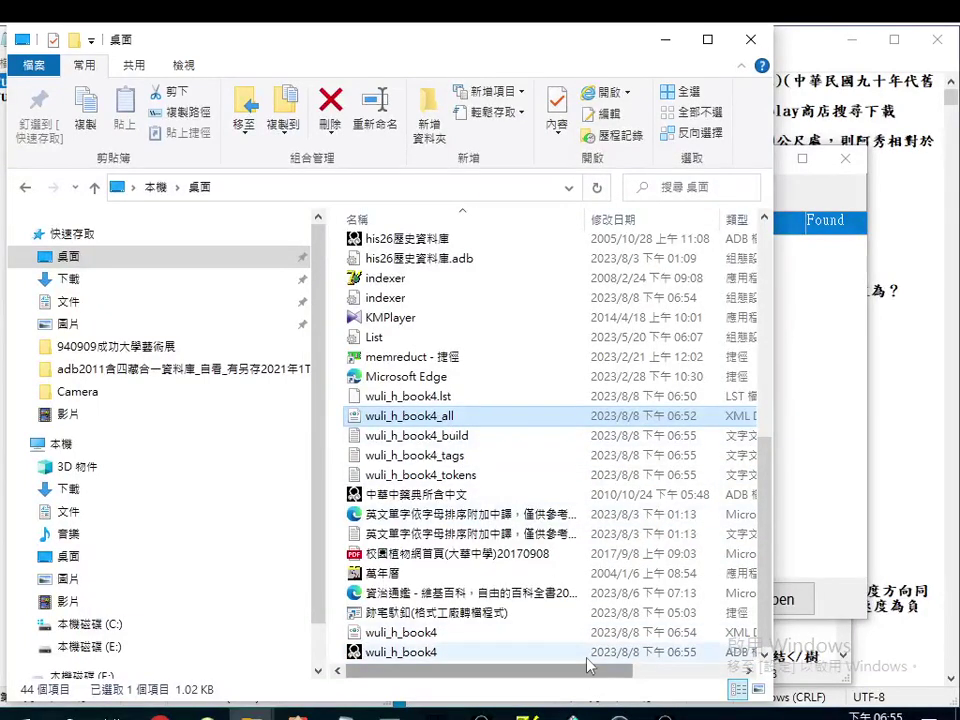
drag(588, 658, 679, 673)
click(434, 421)
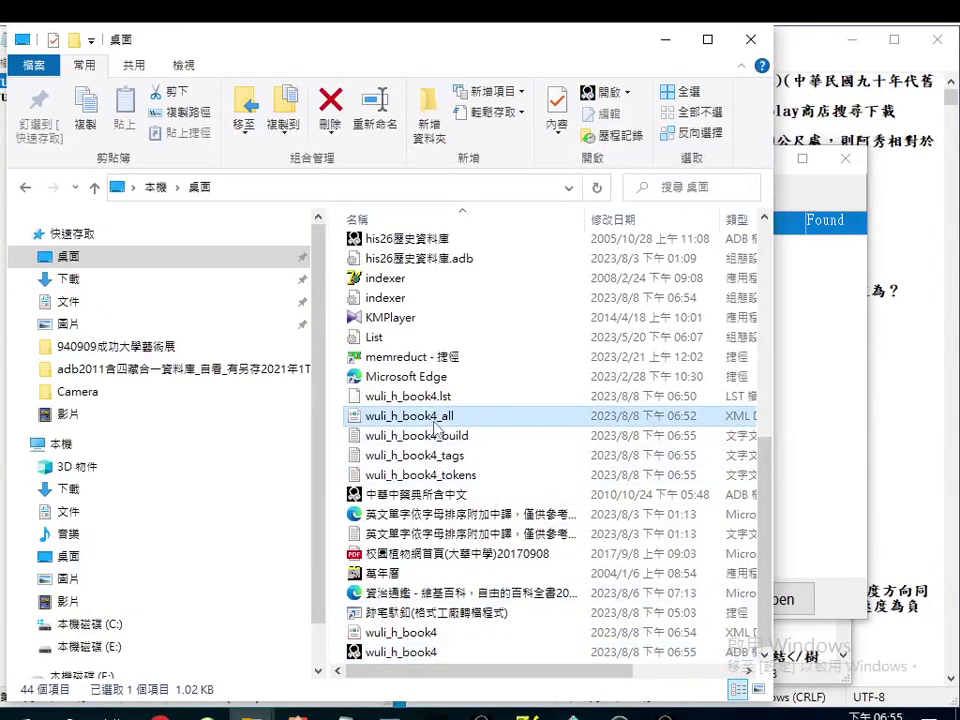
drag(630, 671, 600, 672)
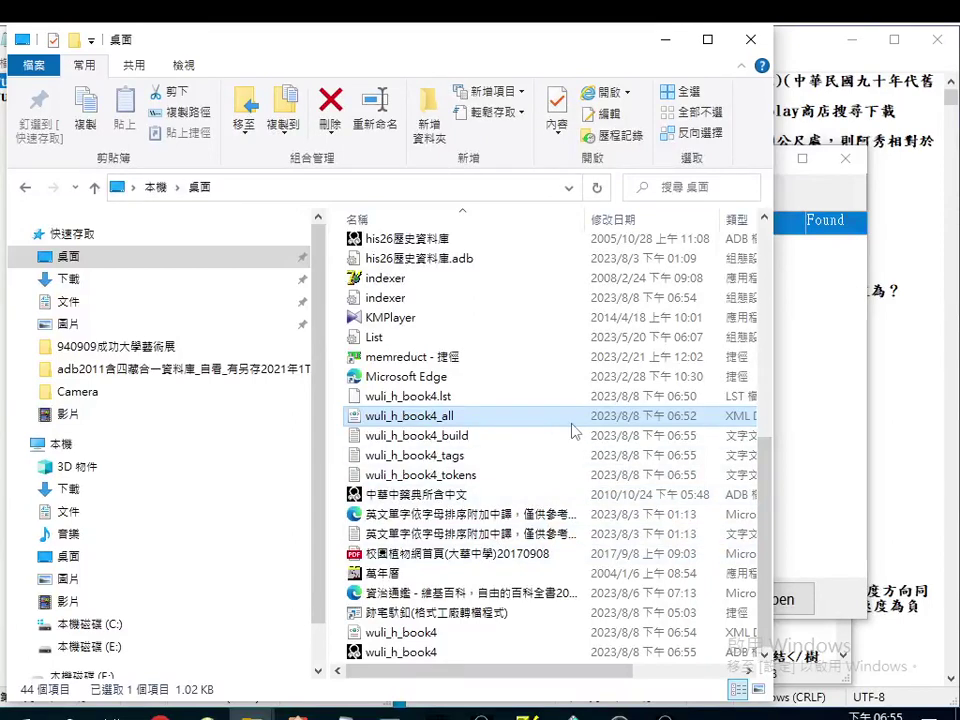
mouse_move(573, 430)
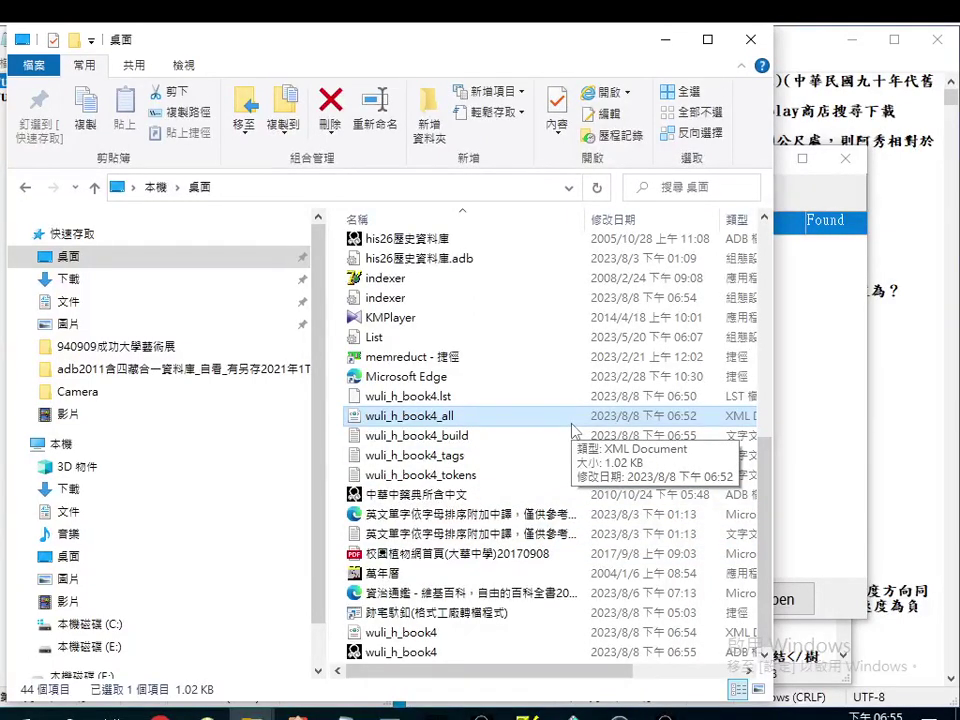
scroll(573, 430, up, 7)
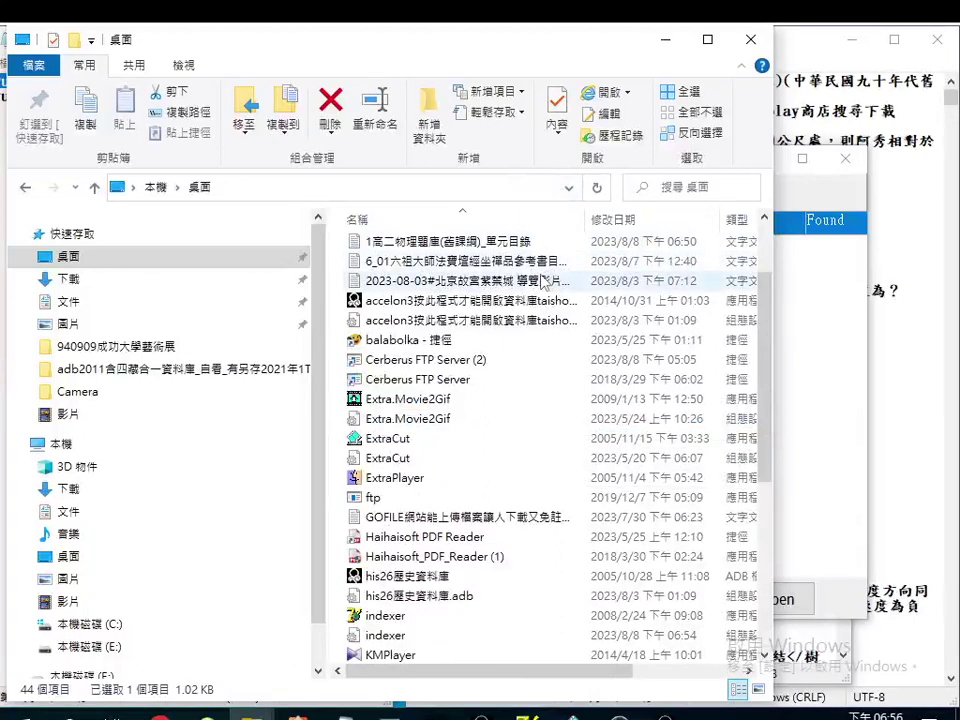
scroll(543, 284, down, 6)
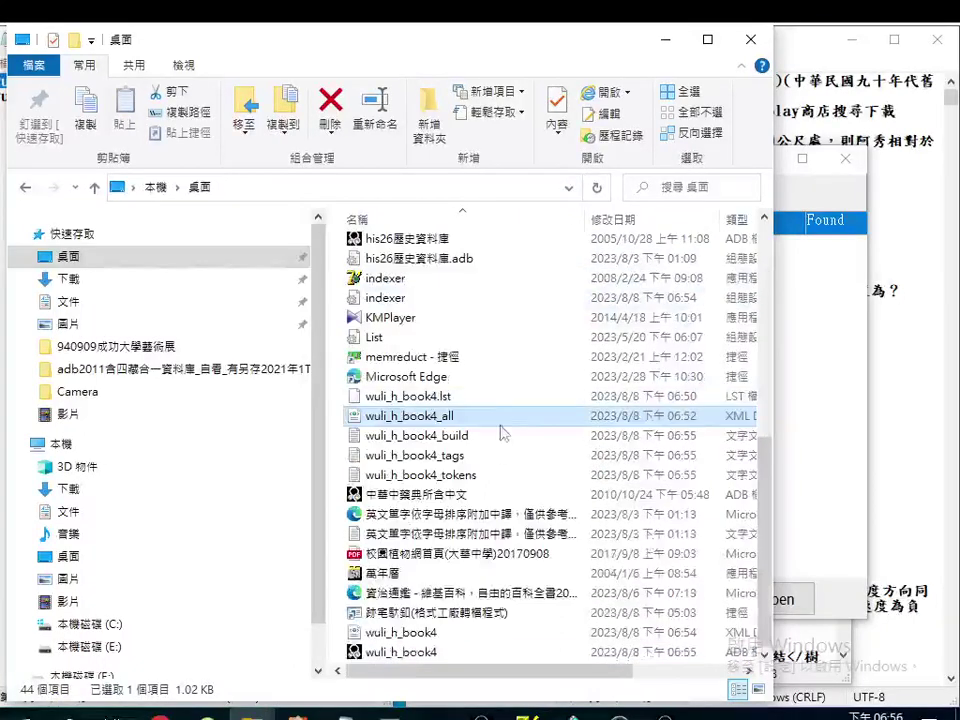
- Sort the desktop files by type and bring up the wuli_h_book4_all question document in Notepad
right_click(334, 483)
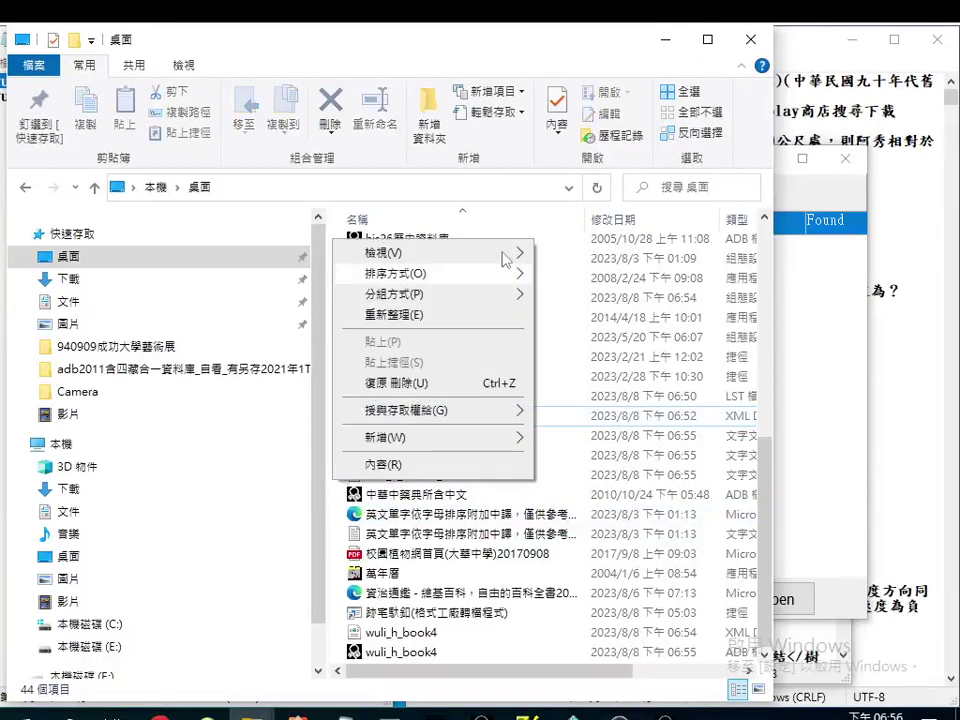
mouse_move(463, 281)
click(555, 320)
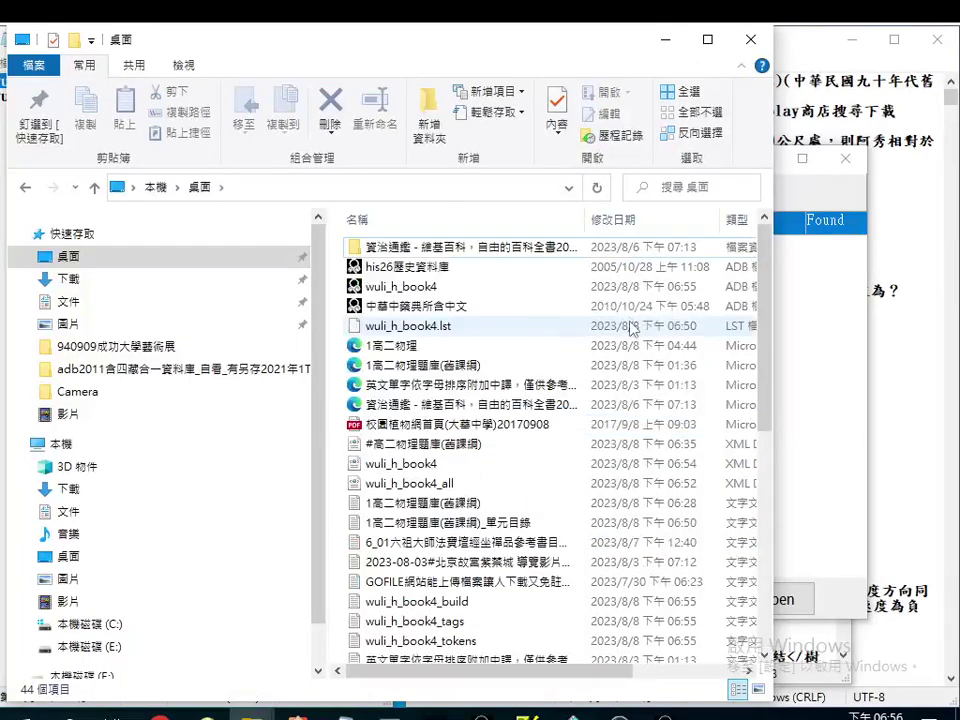
scroll(583, 352, down, 4)
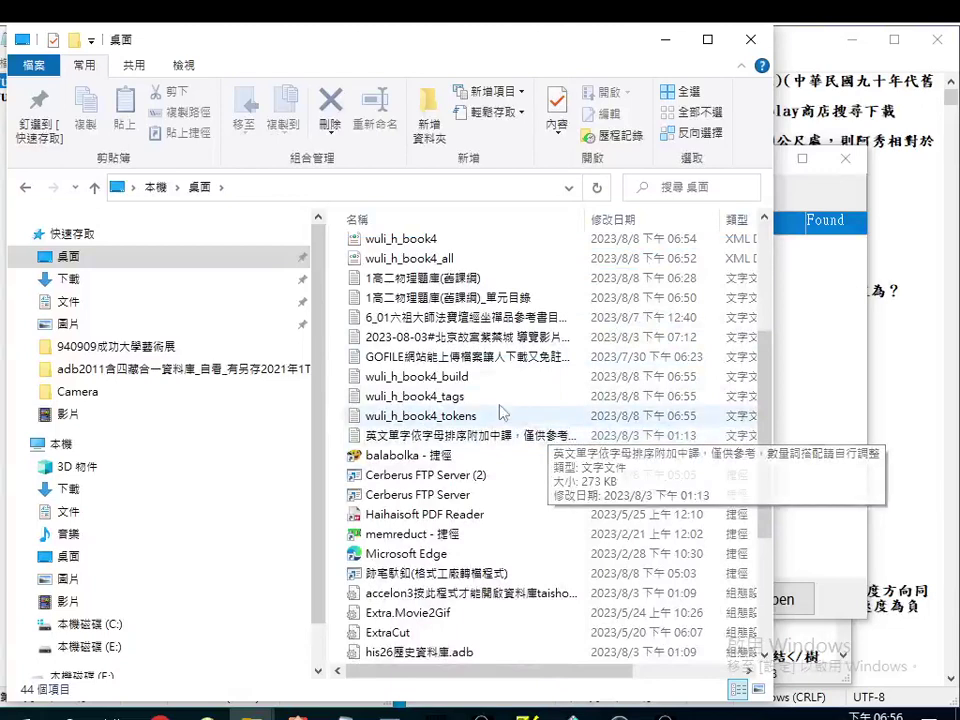
scroll(472, 400, up, 1)
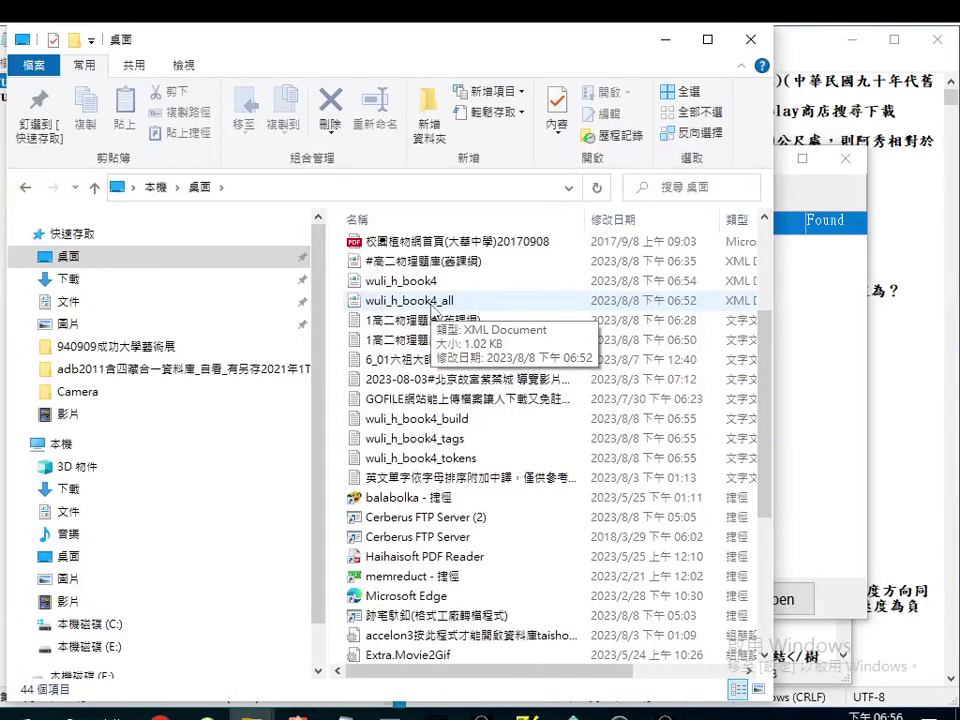
double_click(432, 302)
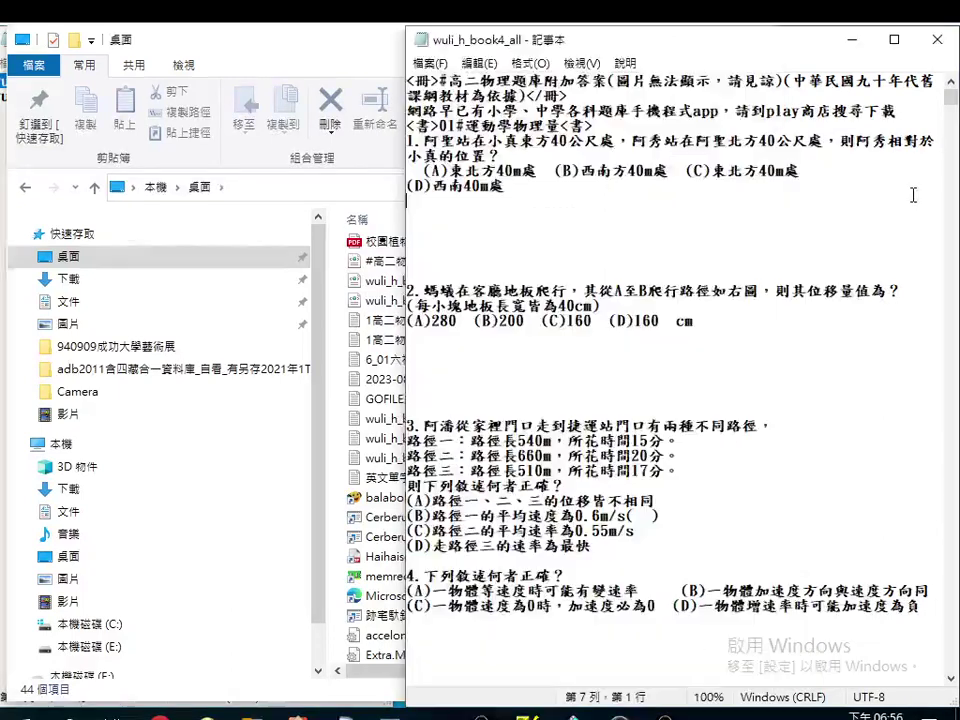
- Save the question document to the desktop as wuli_h_book4_all.xml using the all-files type, replacing the existing file
click(430, 62)
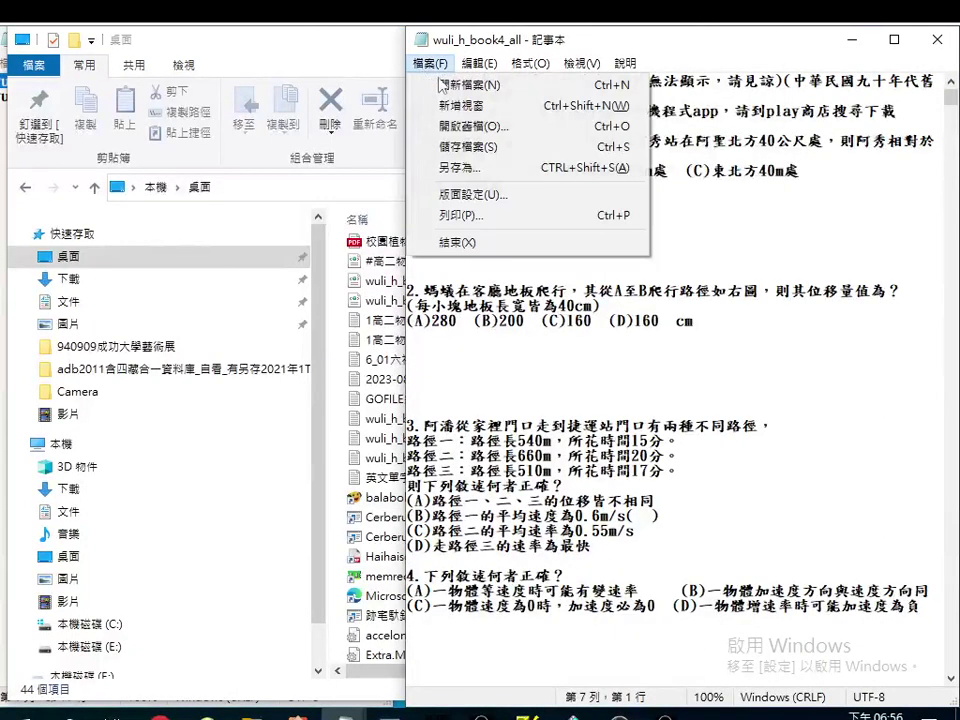
click(466, 170)
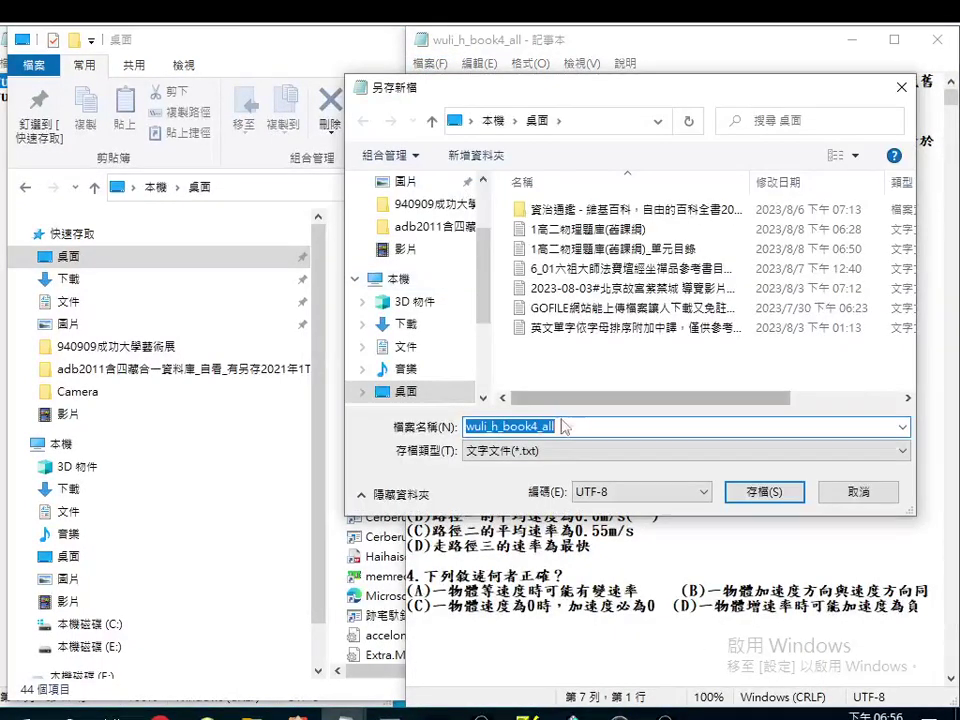
click(556, 452)
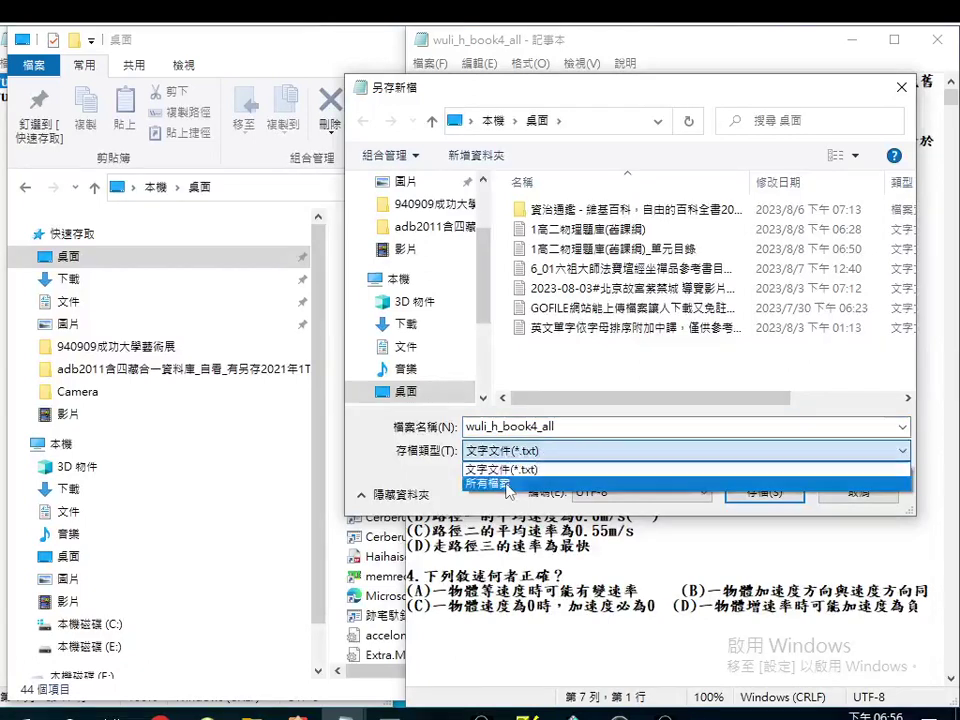
click(510, 482)
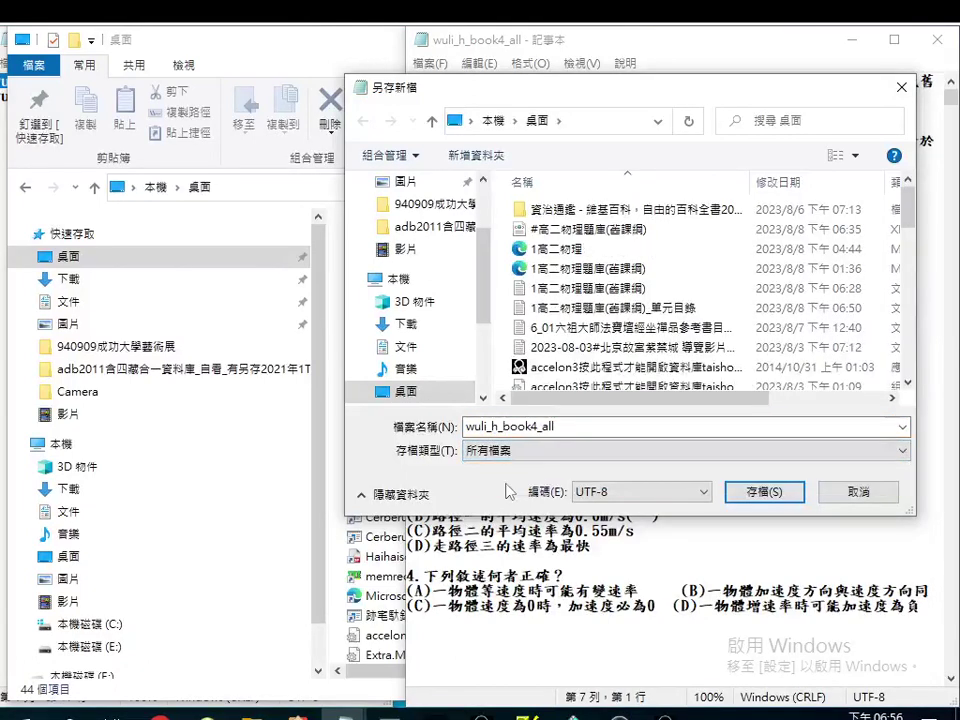
click(604, 428)
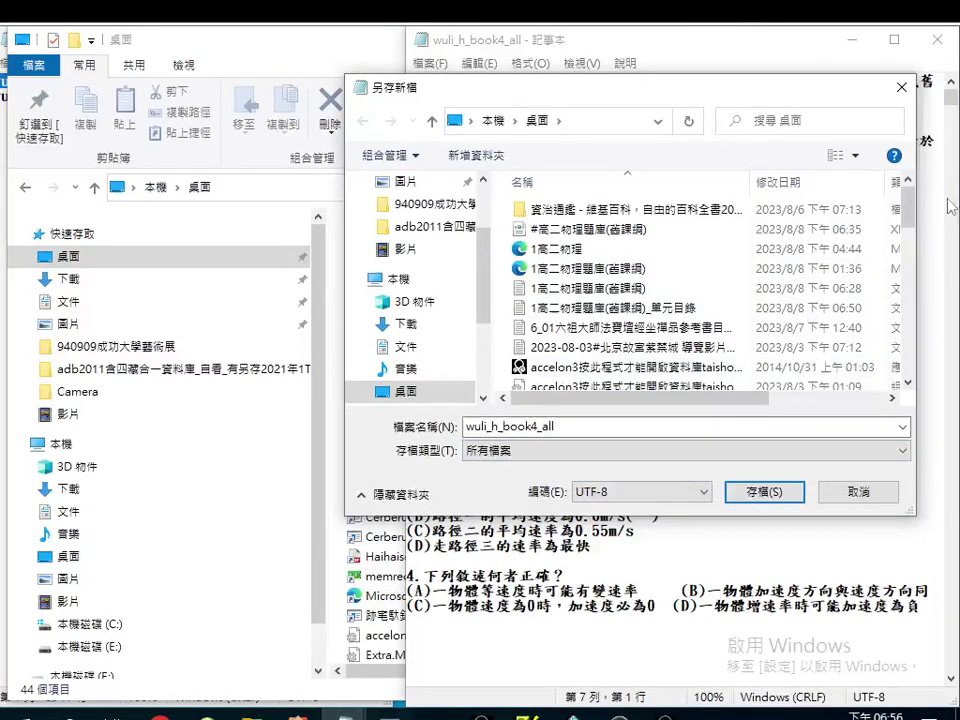
drag(912, 219, 912, 362)
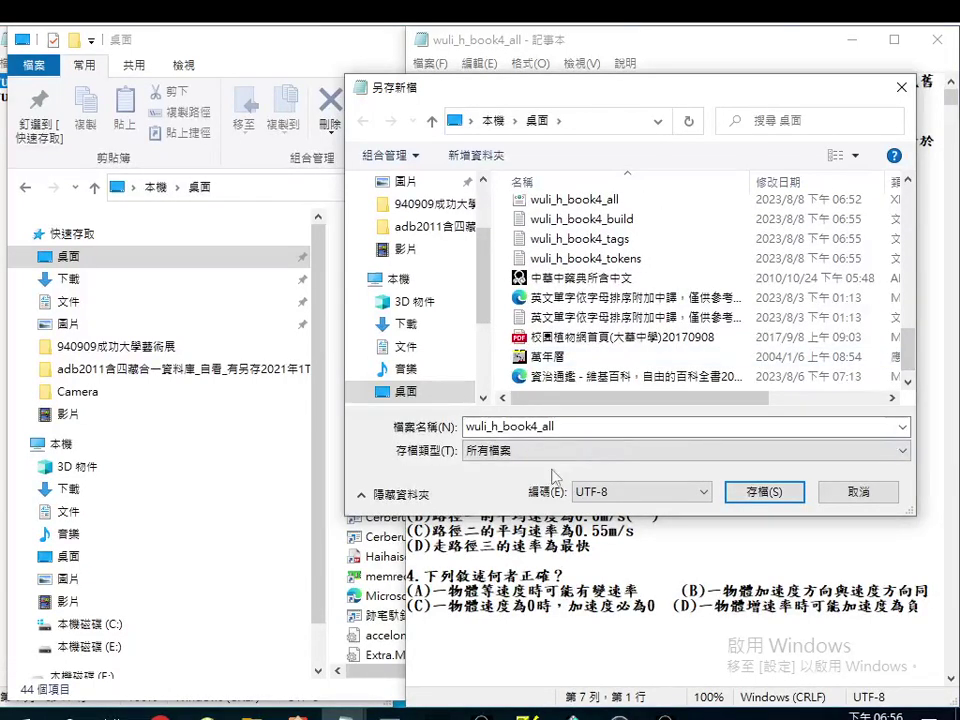
click(602, 428)
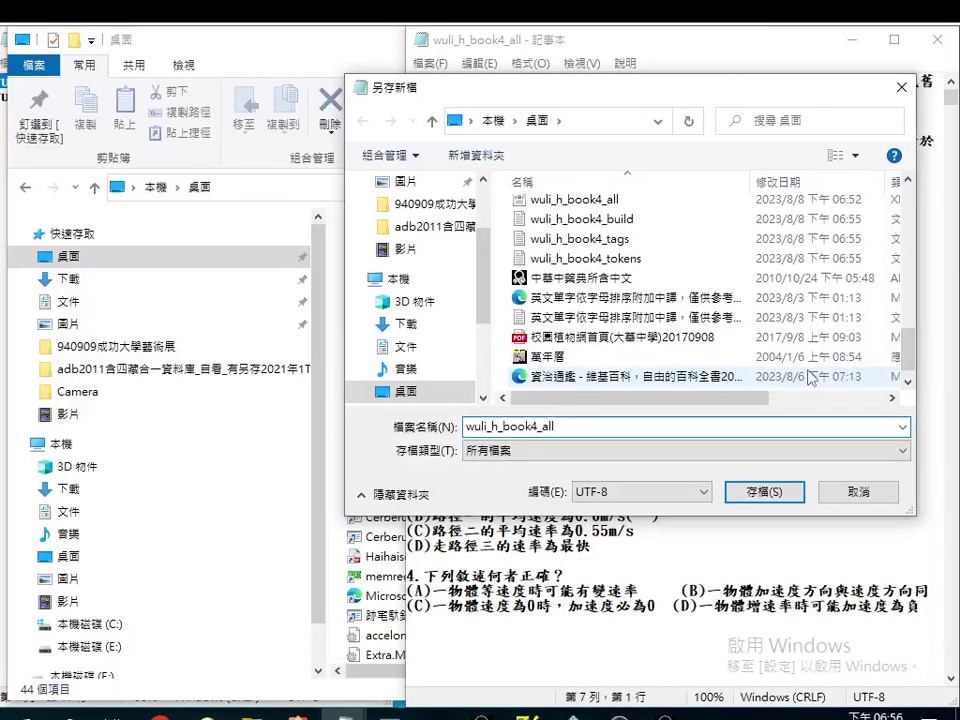
text(.xm)
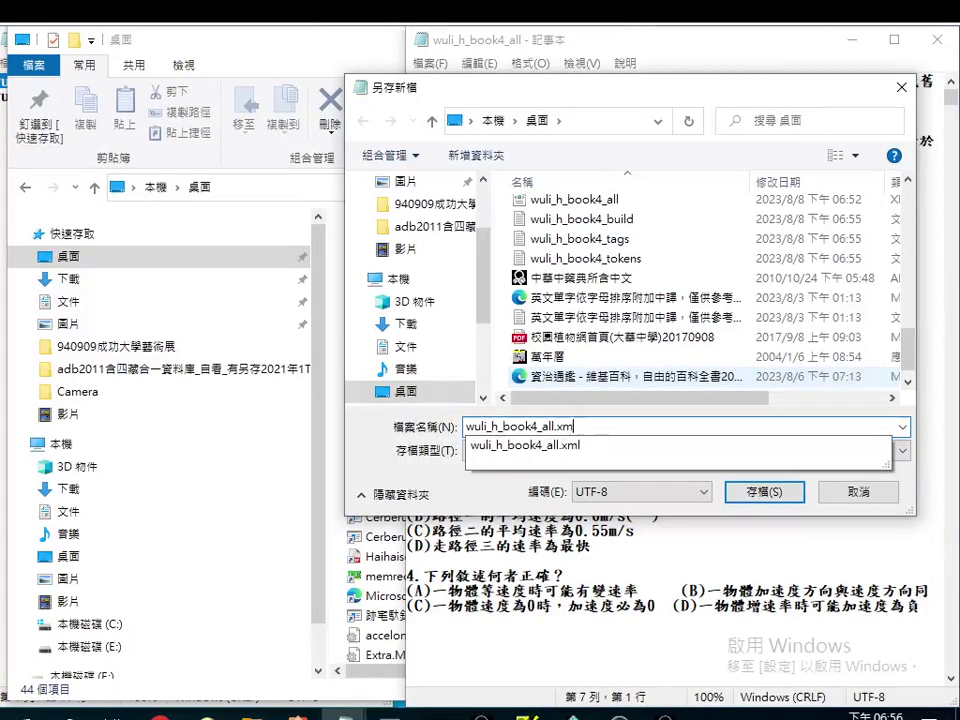
text(l)
key(Return)
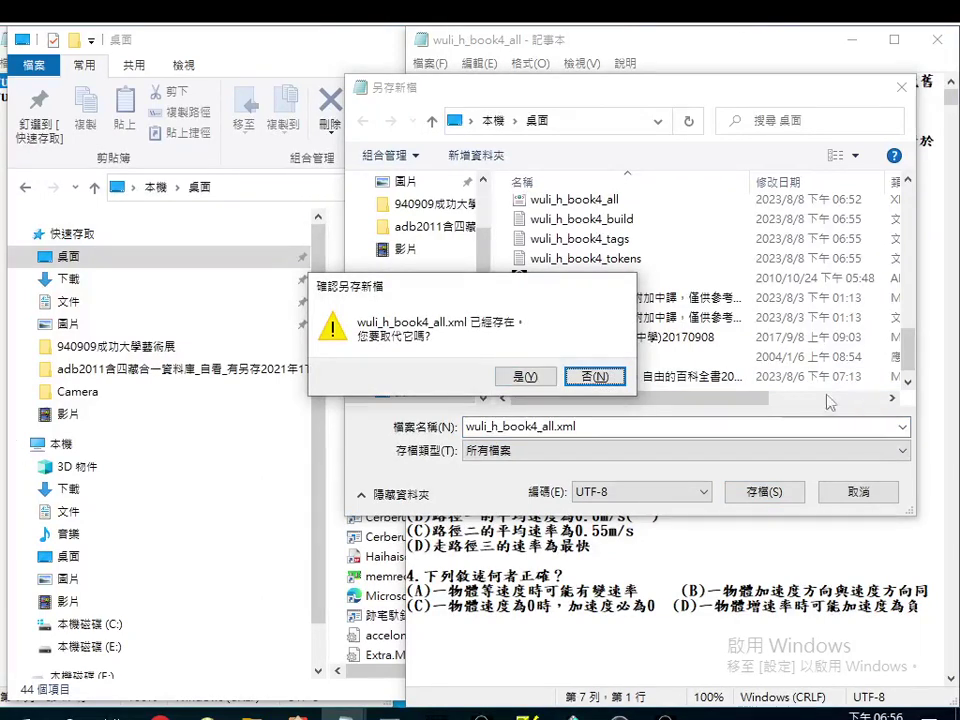
click(541, 384)
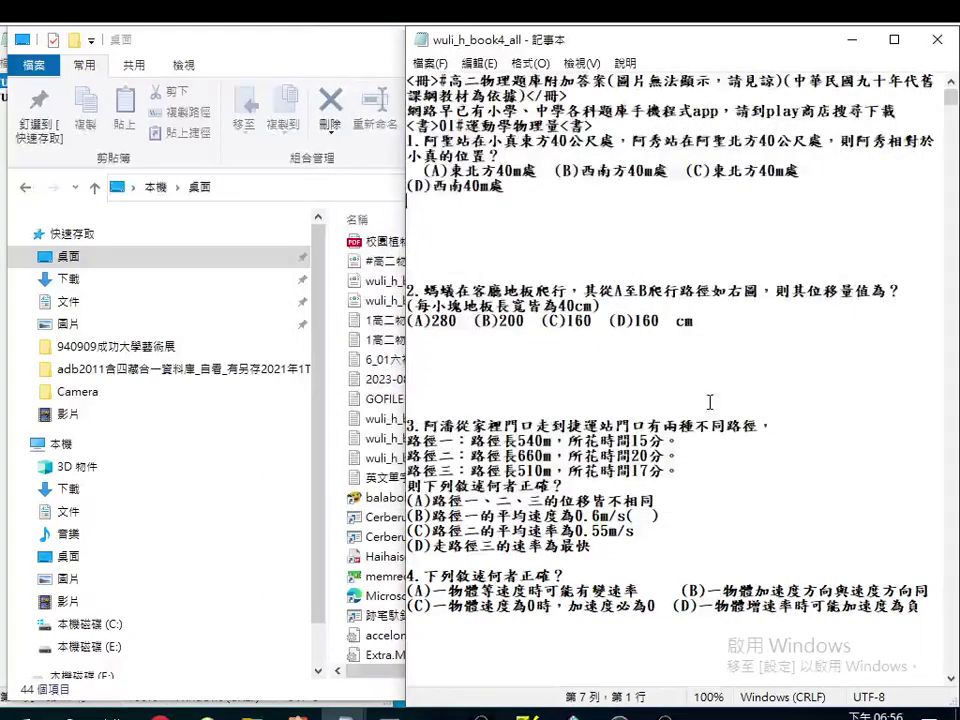
key(alt+f)
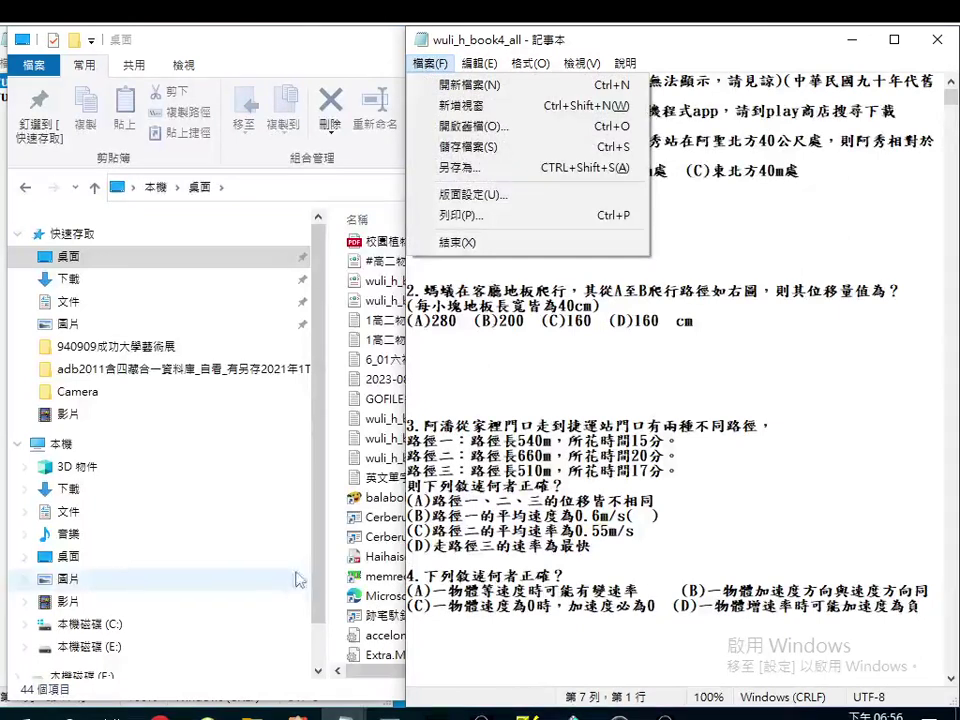
- Switch to File Explorer and check the type, size and modification date of the saved wuli_h_book4_all XML file
click(340, 566)
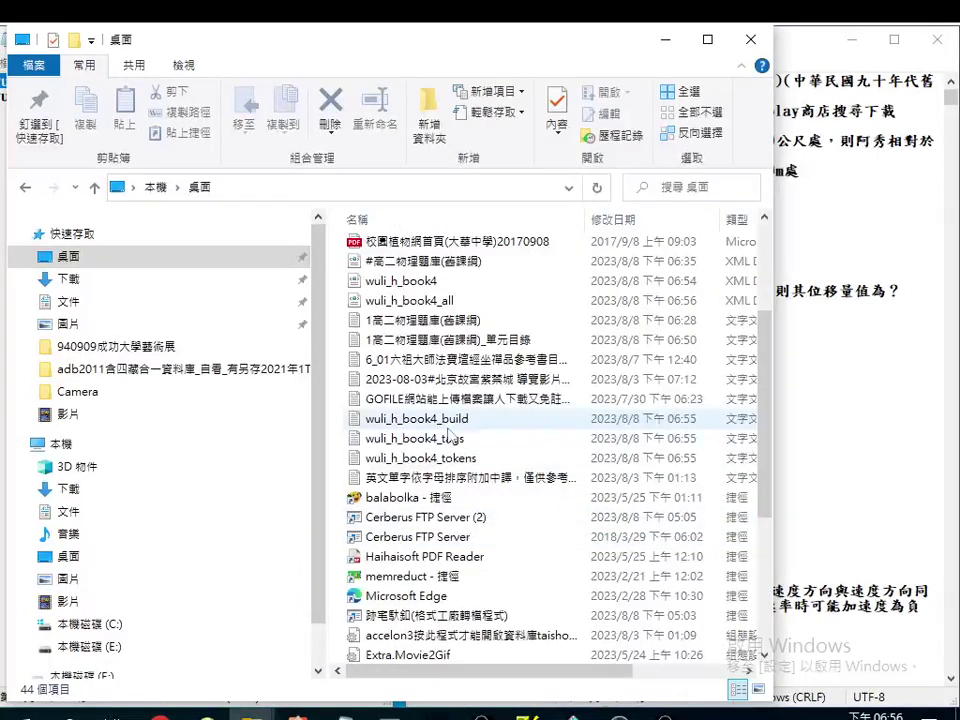
scroll(490, 365, down, 4)
scroll(450, 395, up, 6)
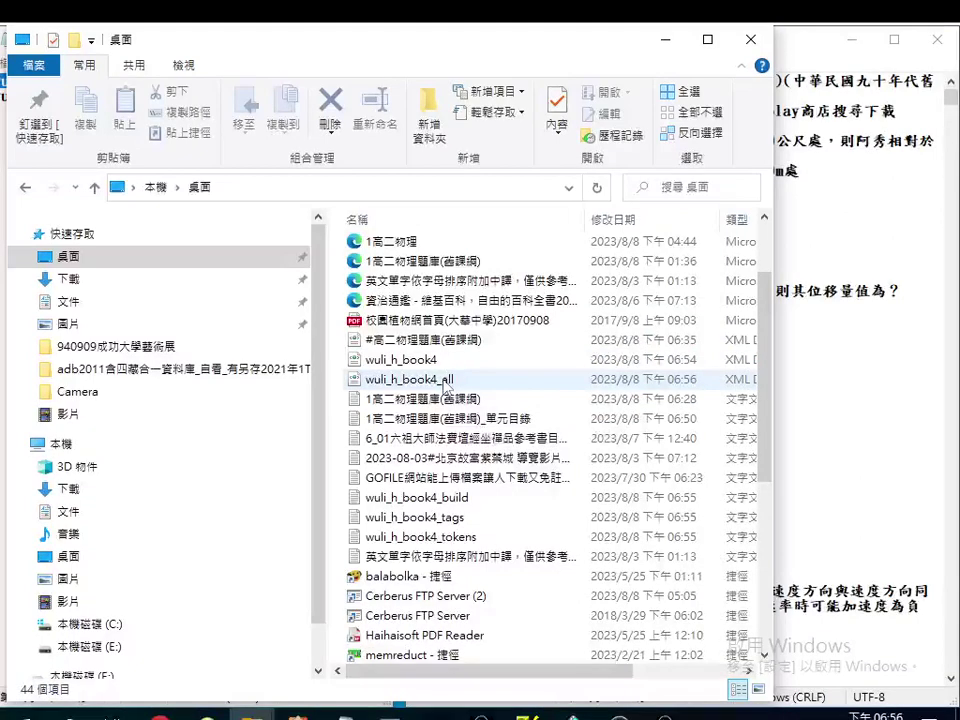
click(447, 383)
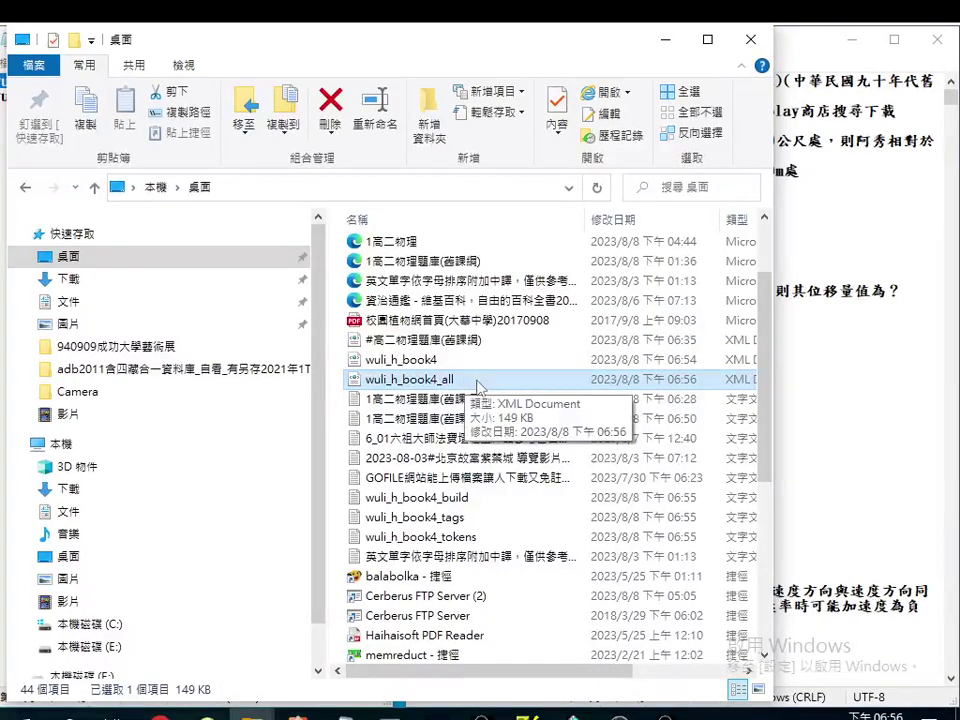
- Switch to Indexer, reload the wuli_h_book4.lst file list and rebuild the wuli_h_book4.adb database
click(665, 45)
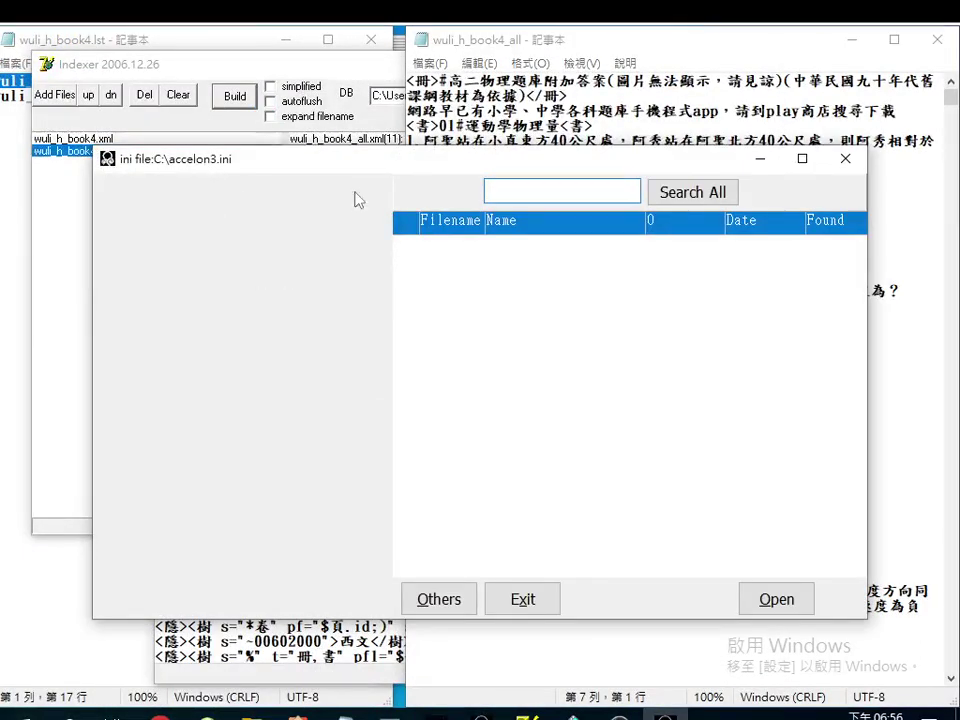
click(768, 160)
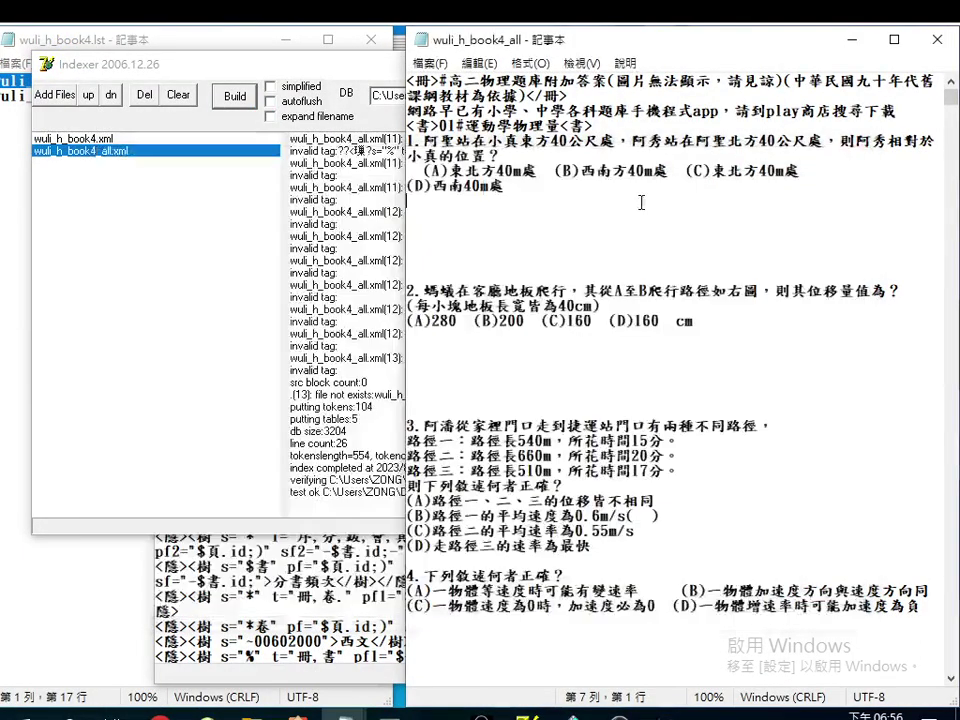
click(53, 96)
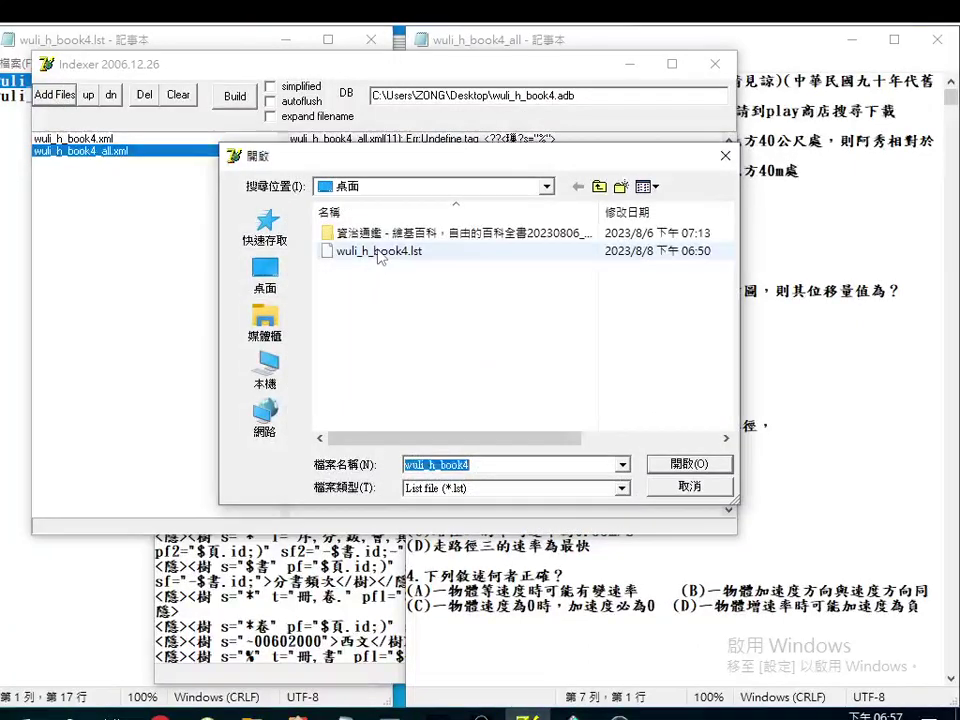
double_click(378, 250)
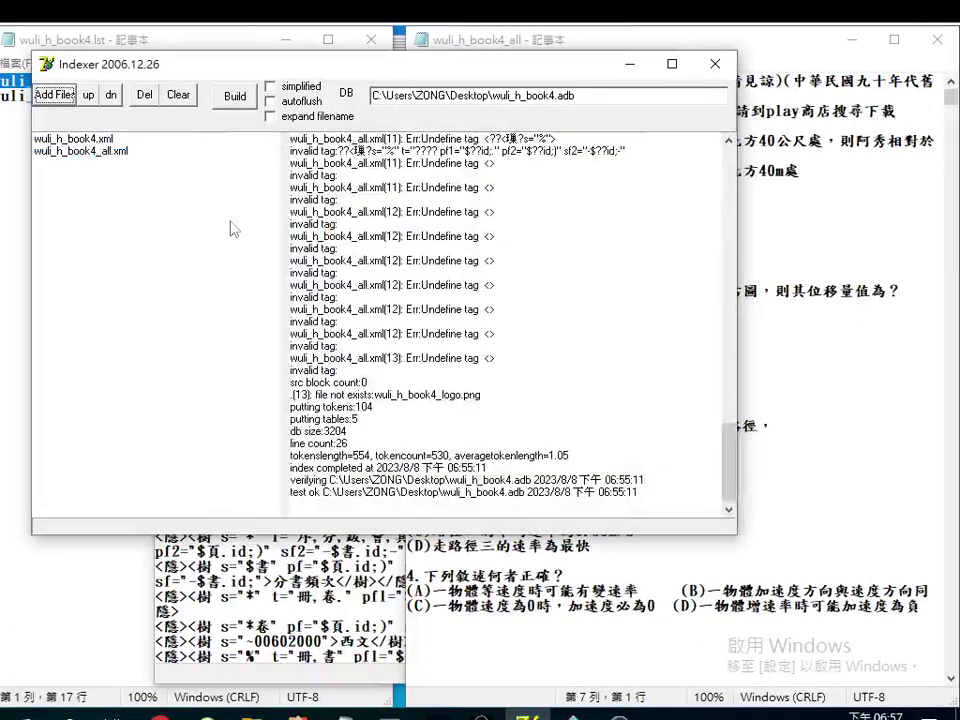
click(235, 96)
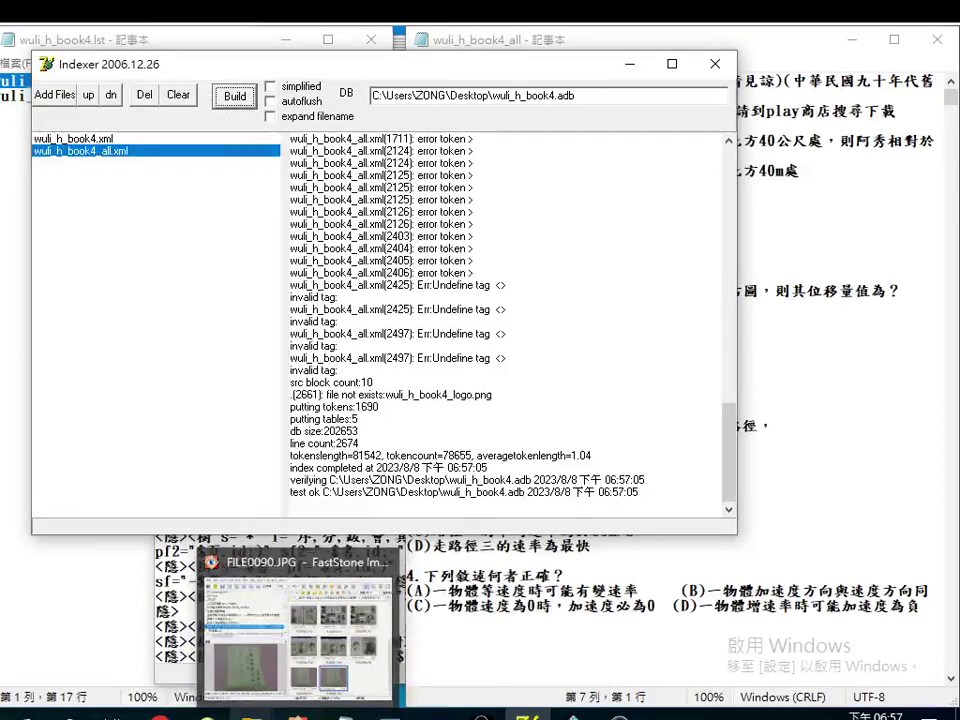
- Switch to File Explorer, select the rebuilt wuli_h_book4 ADB file and widen the window to check its size
mouse_move(250, 712)
click(60, 590)
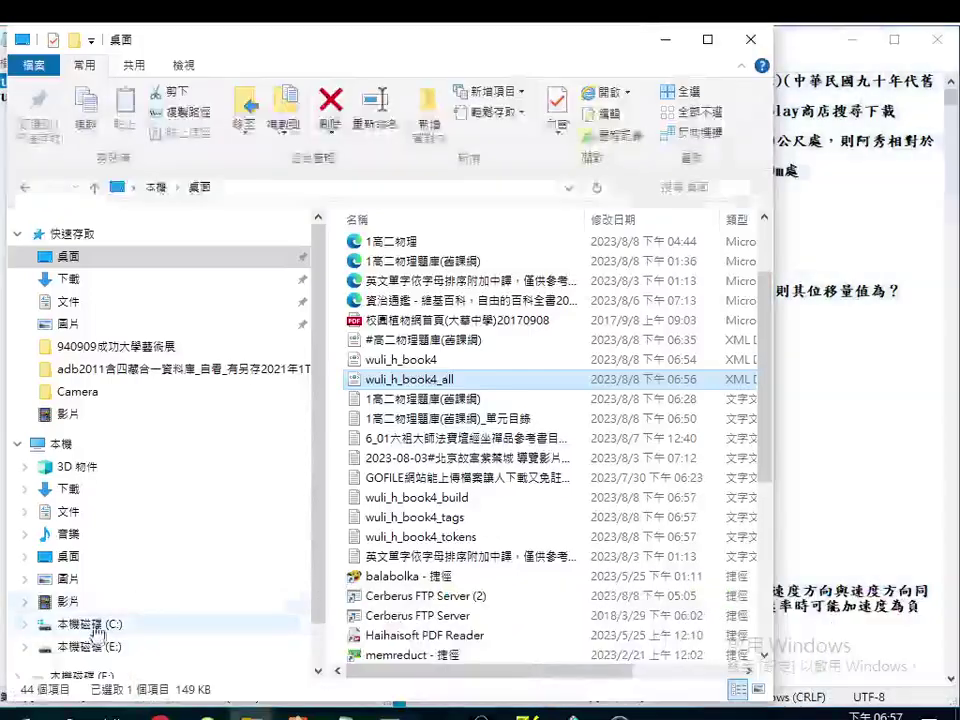
scroll(450, 544, down, 7)
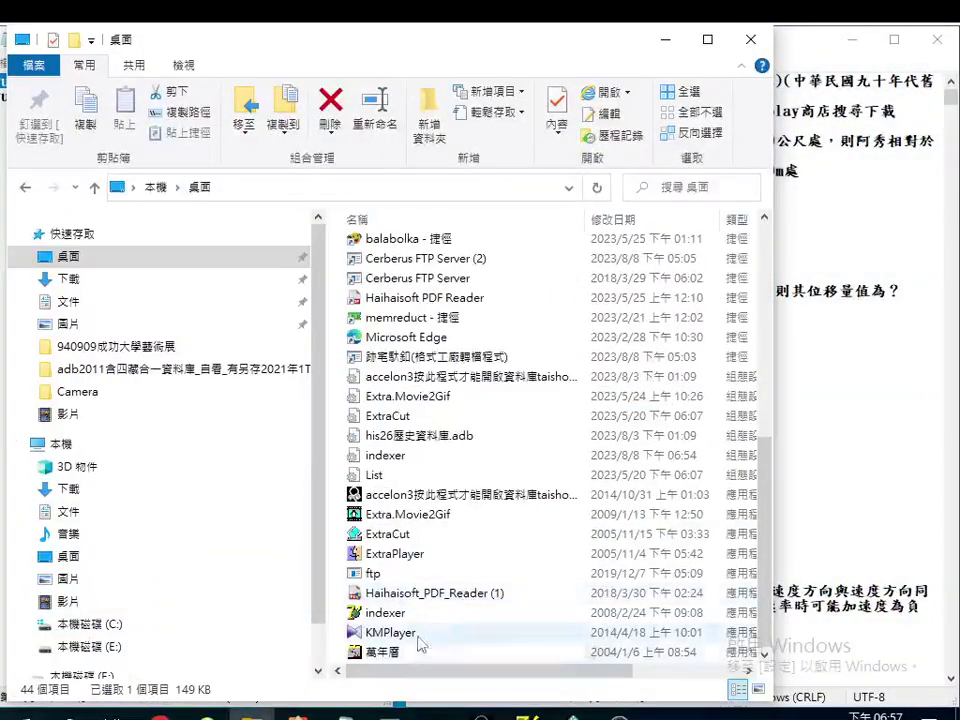
scroll(448, 398, up, 2)
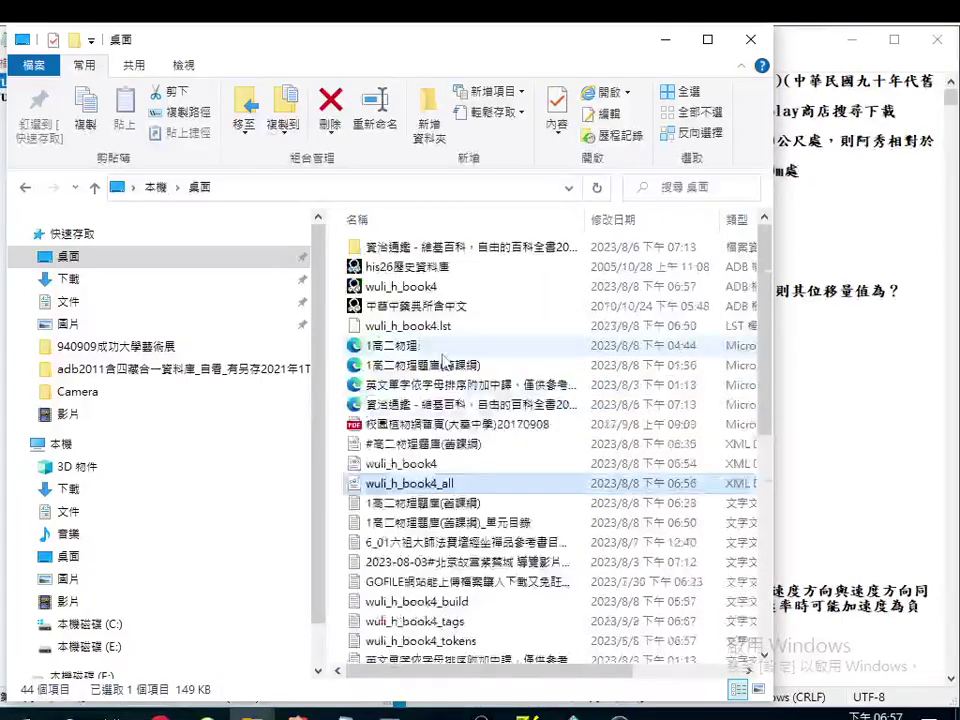
click(430, 287)
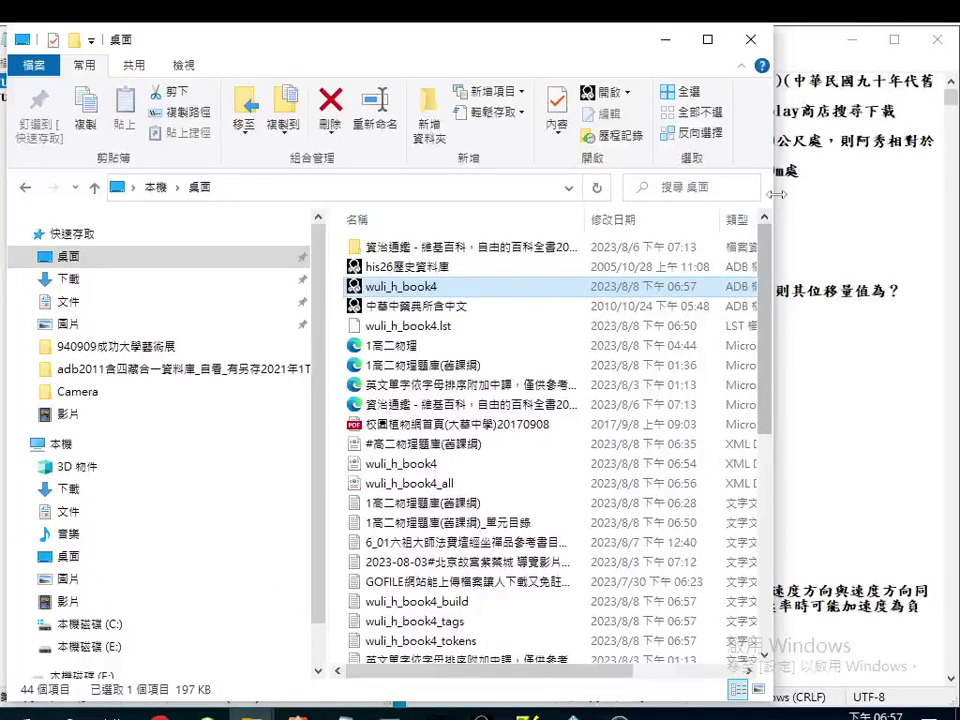
drag(771, 230, 958, 240)
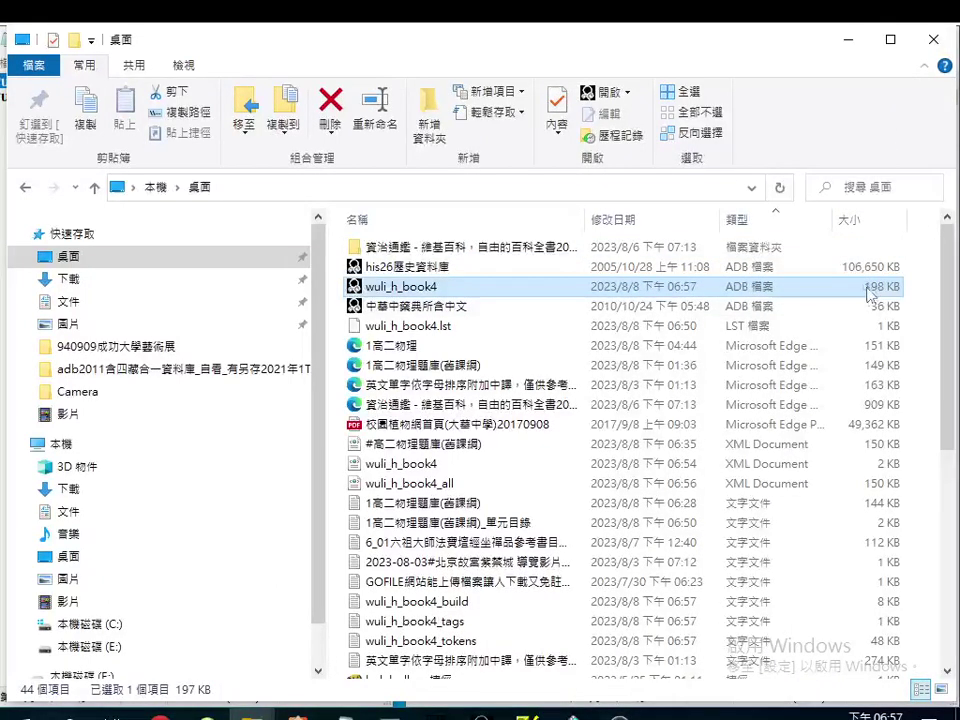
- Try to open the rebuilt wuli_h_book4 ADB database in Accelon3, and close the Accelon3 window
double_click(411, 291)
click(628, 443)
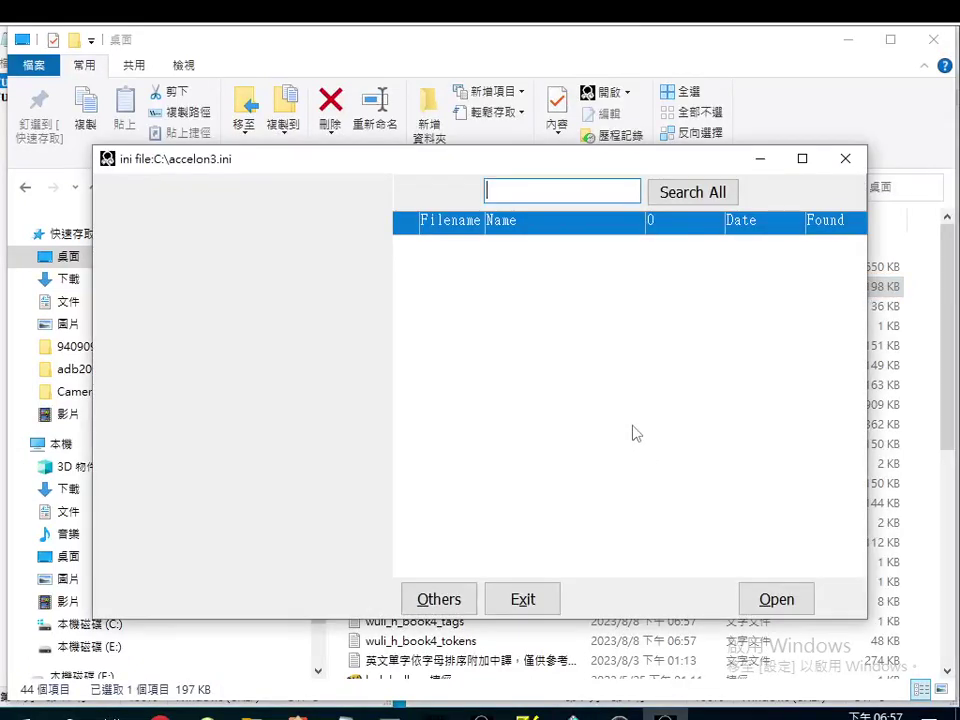
click(846, 160)
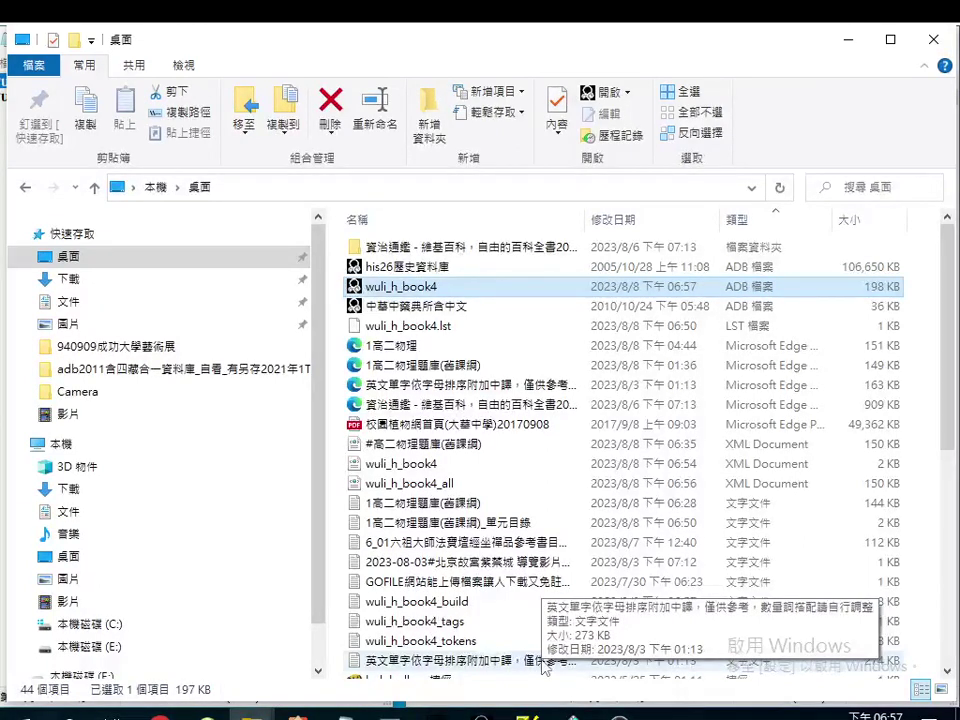
- Examine the wuli_h_book4 header tags, the wuli_h_book4_all question text and the wuli_h_book4.lst file list in Notepad
mouse_move(362, 703)
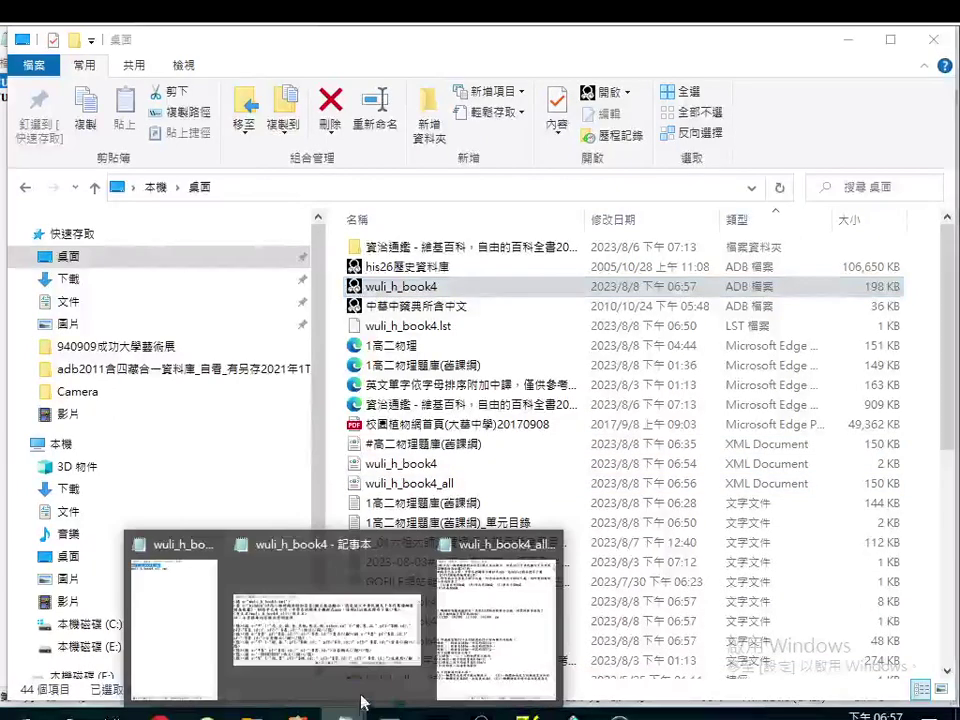
mouse_move(341, 570)
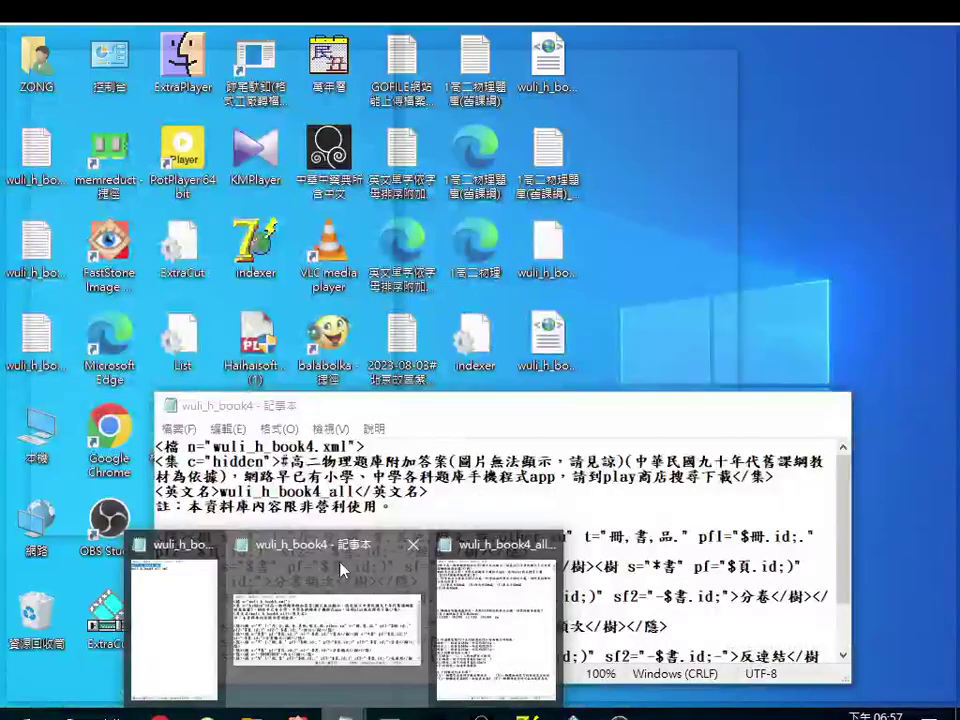
click(341, 570)
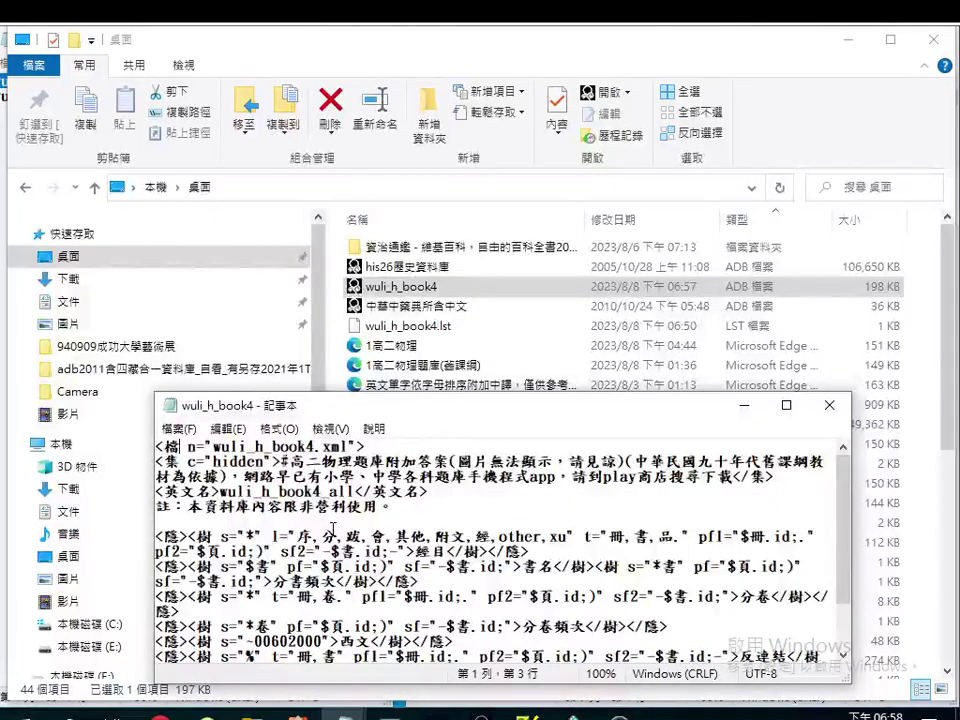
scroll(420, 545, down, 2)
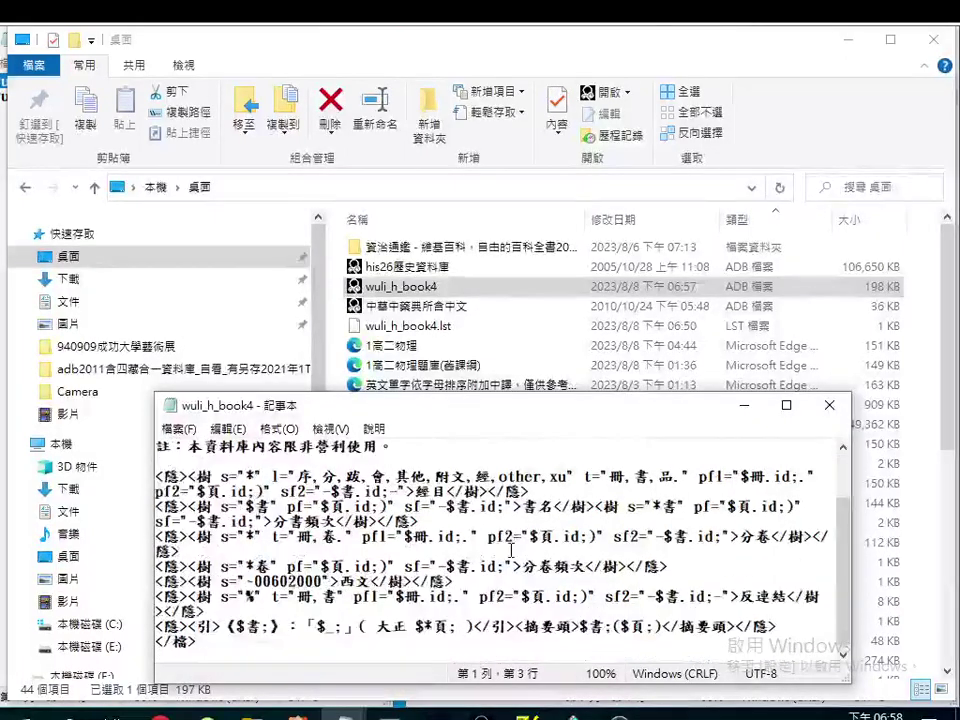
scroll(465, 560, up, 2)
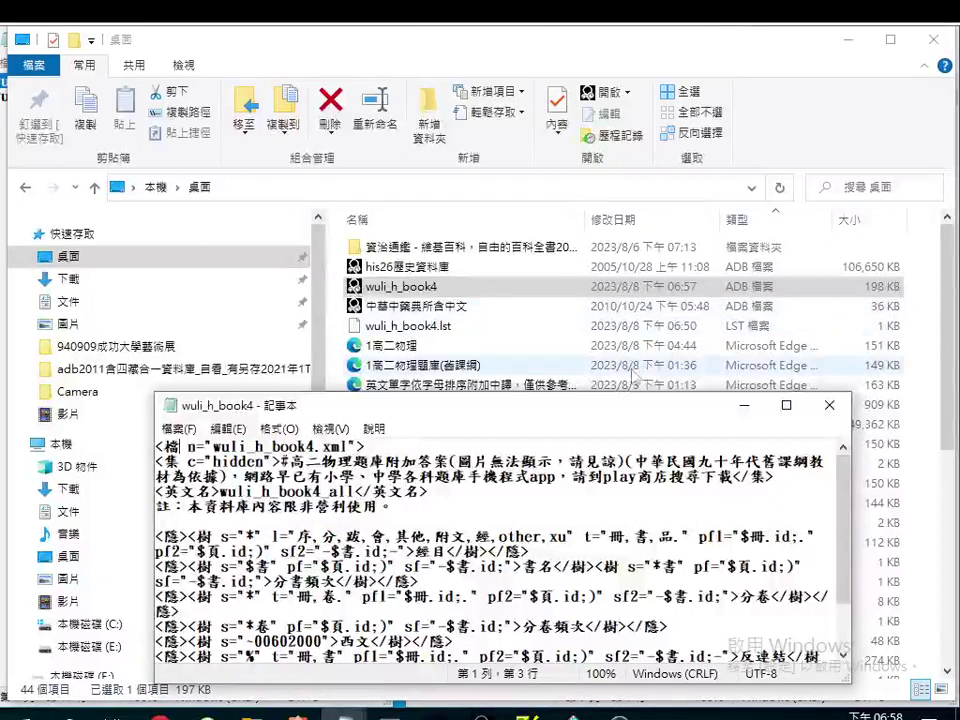
click(763, 287)
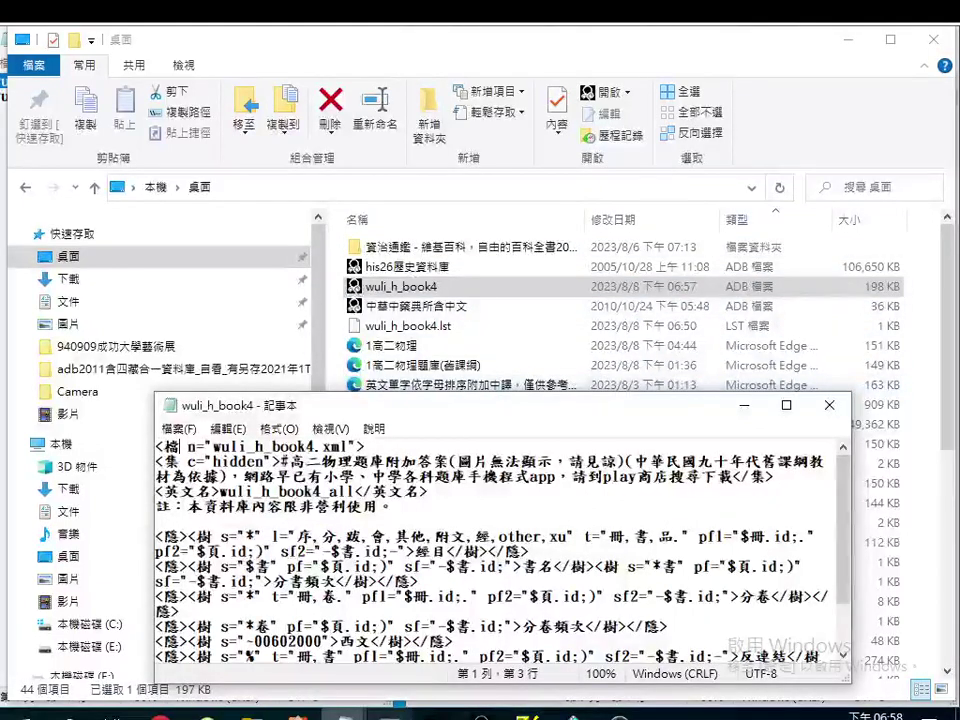
click(203, 668)
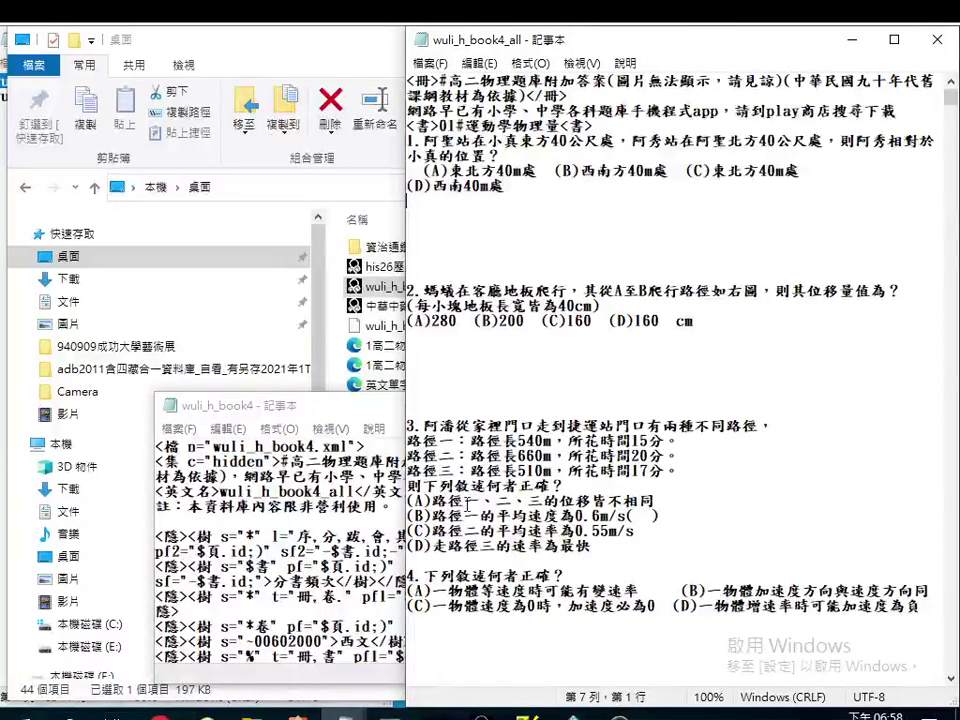
mouse_move(343, 714)
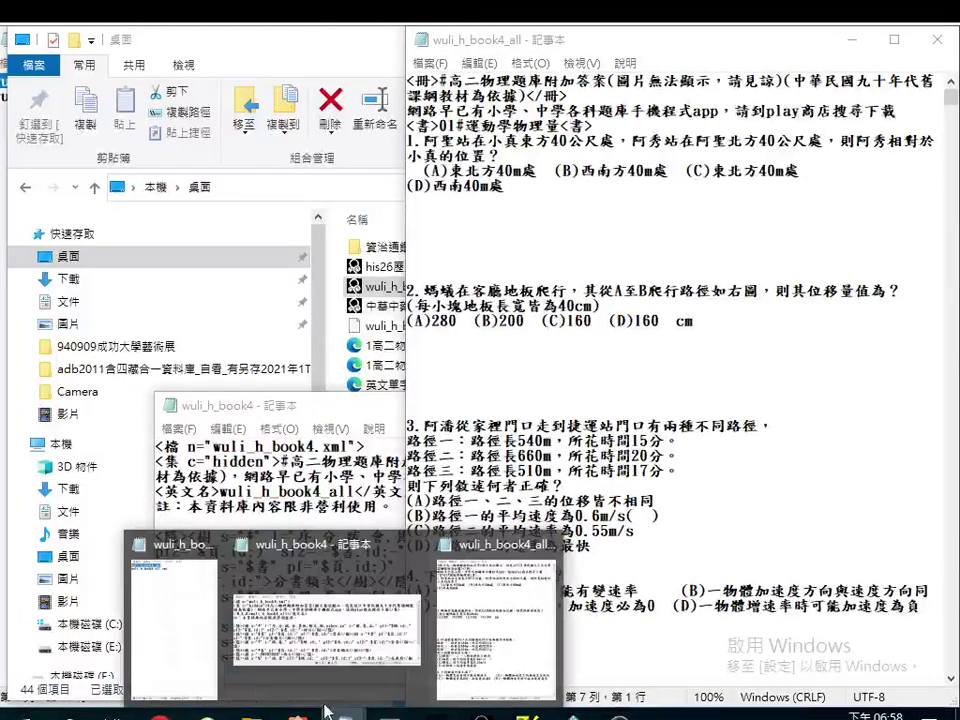
click(155, 614)
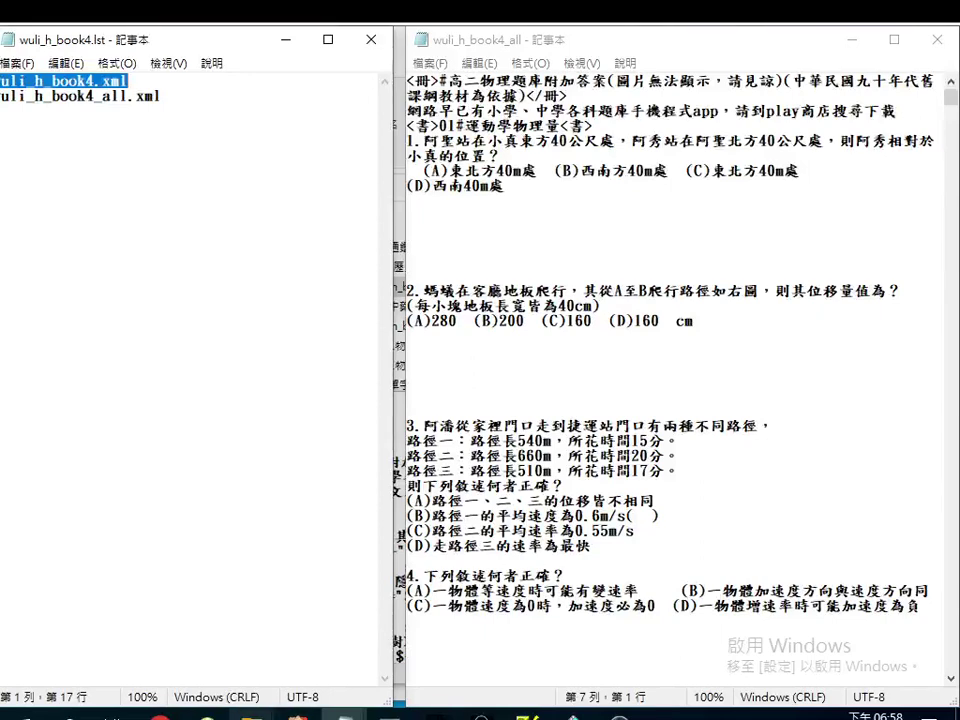
- Switch to Accelon3 and try again to open the wuli_h_book4 database, dismissing the error dialogs
mouse_move(252, 712)
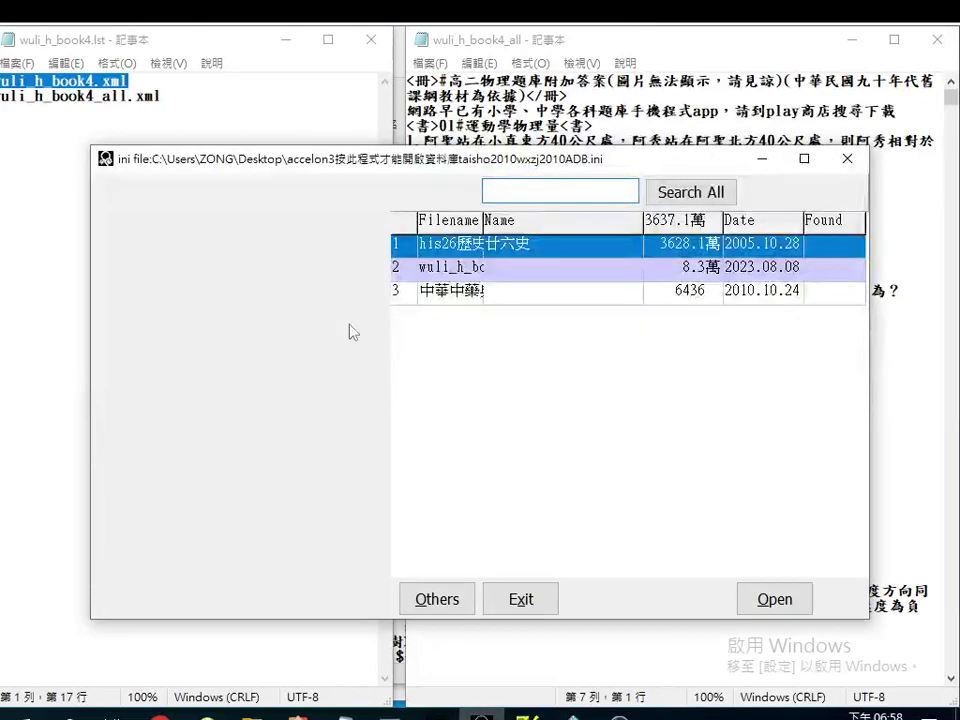
click(457, 269)
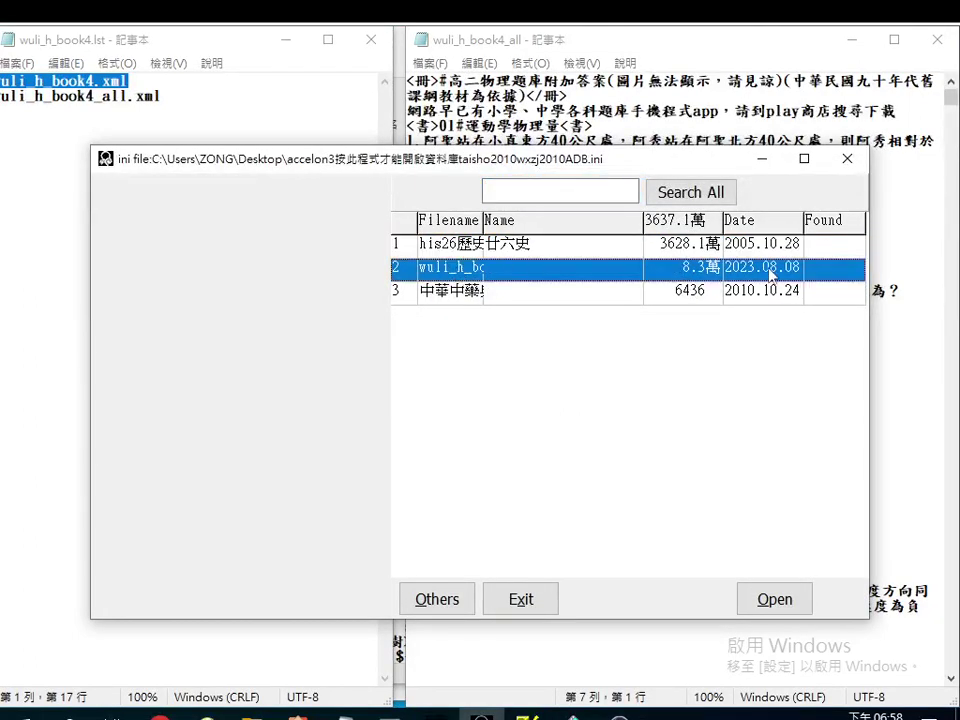
double_click(686, 268)
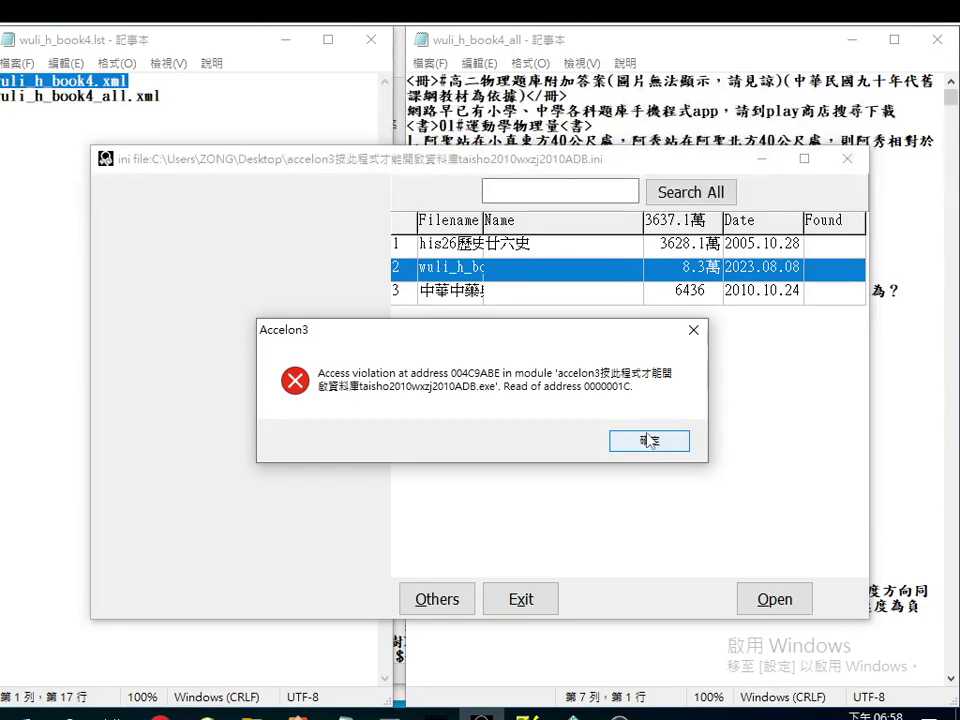
click(649, 441)
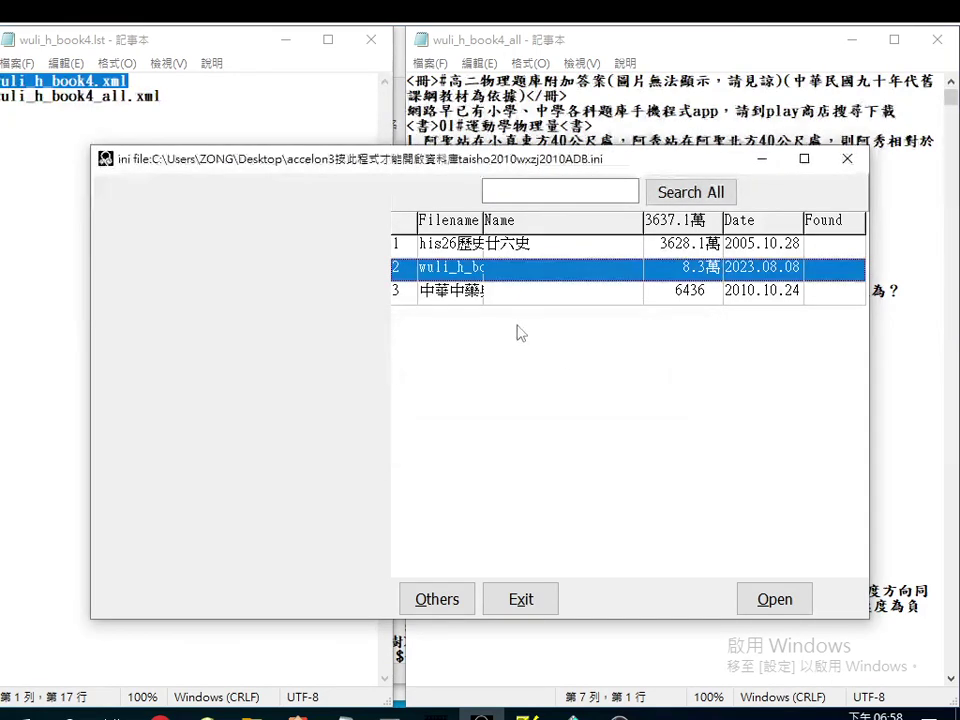
double_click(455, 272)
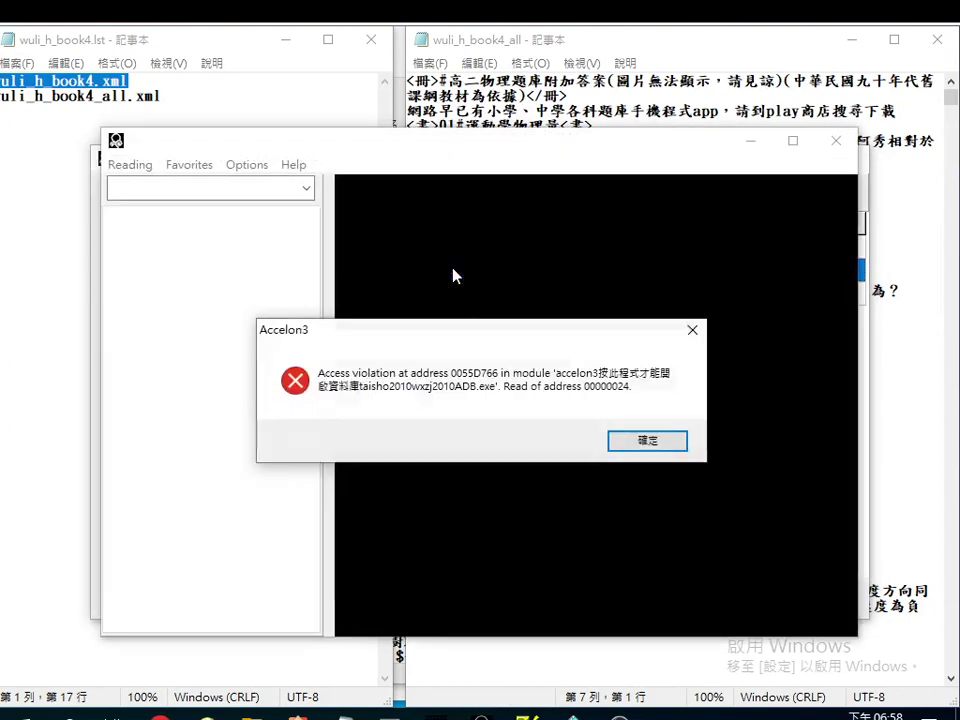
click(647, 441)
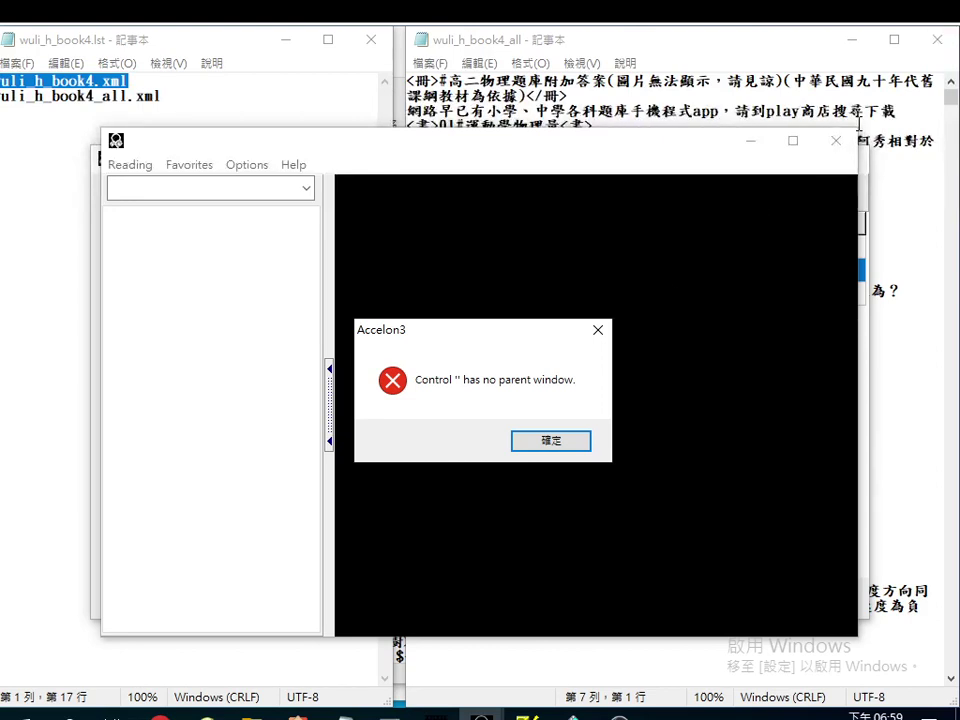
- In the wuli_h_book4_all file, remove the # before the 冊 title on the first line and save the file
click(678, 110)
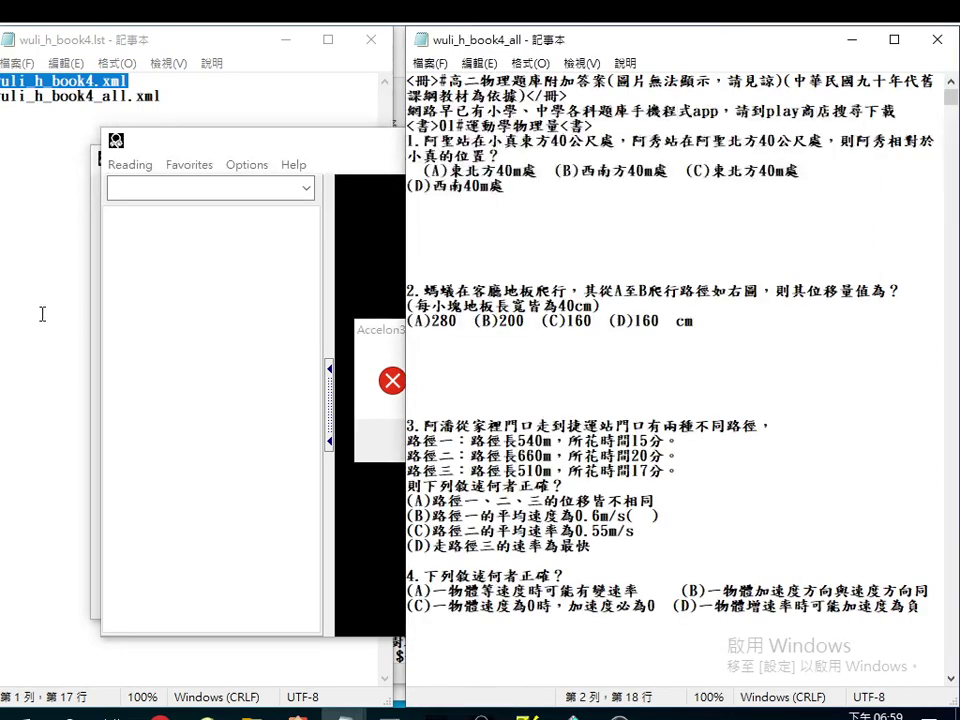
click(303, 102)
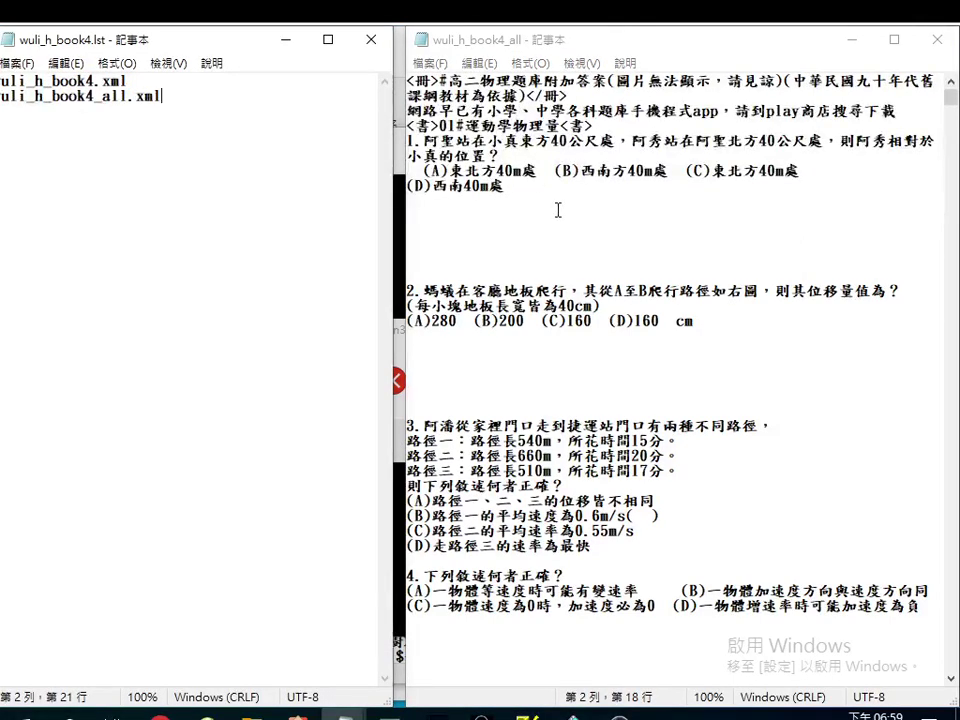
click(894, 39)
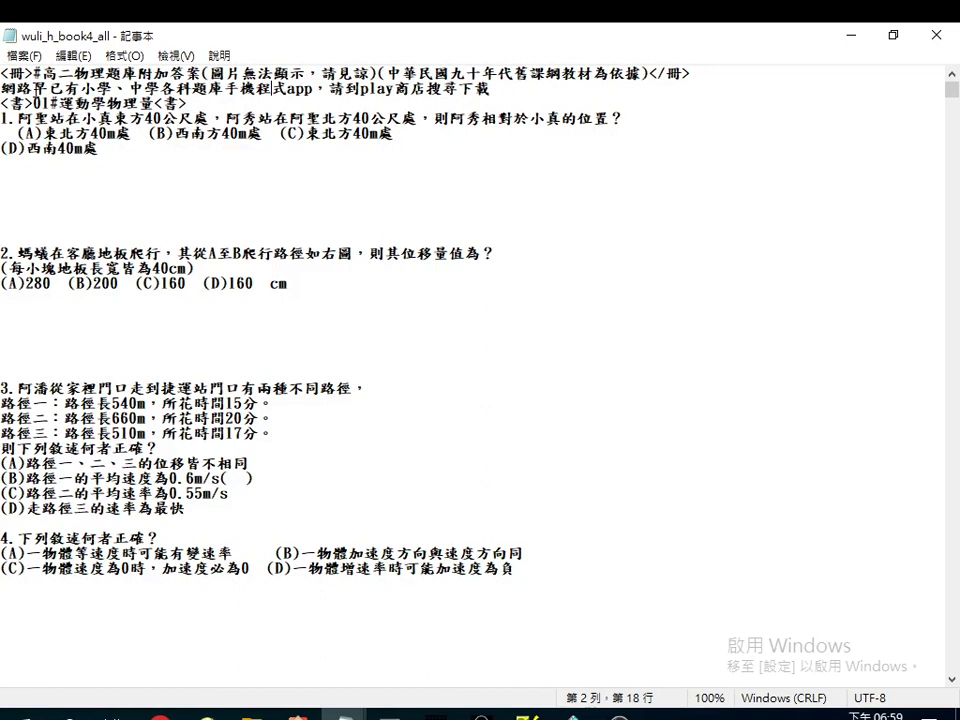
click(32, 73)
key(Delete)
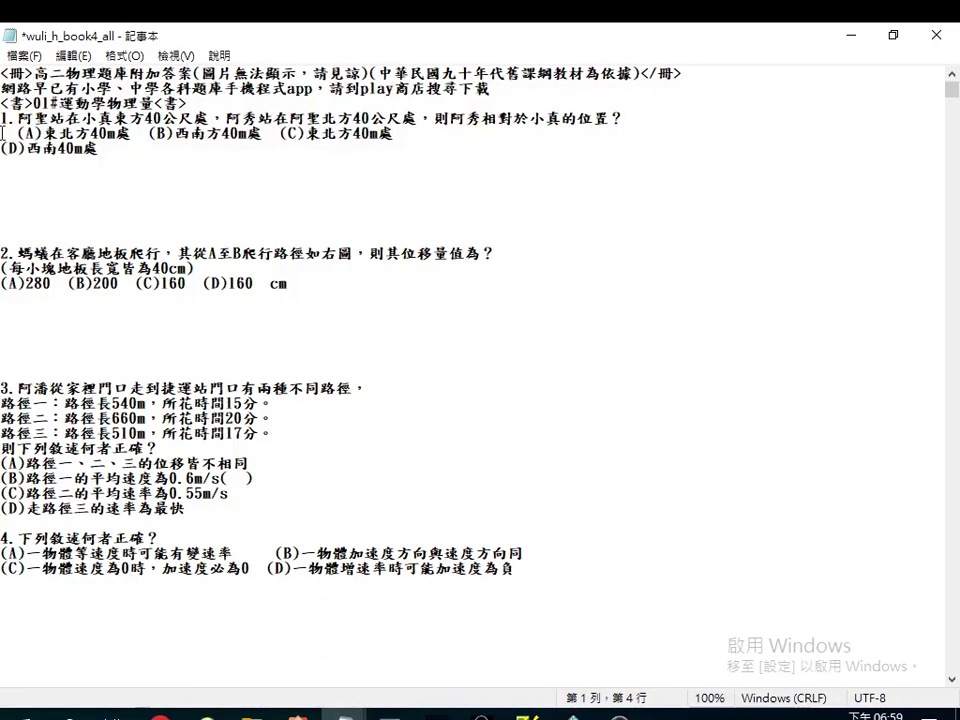
click(24, 55)
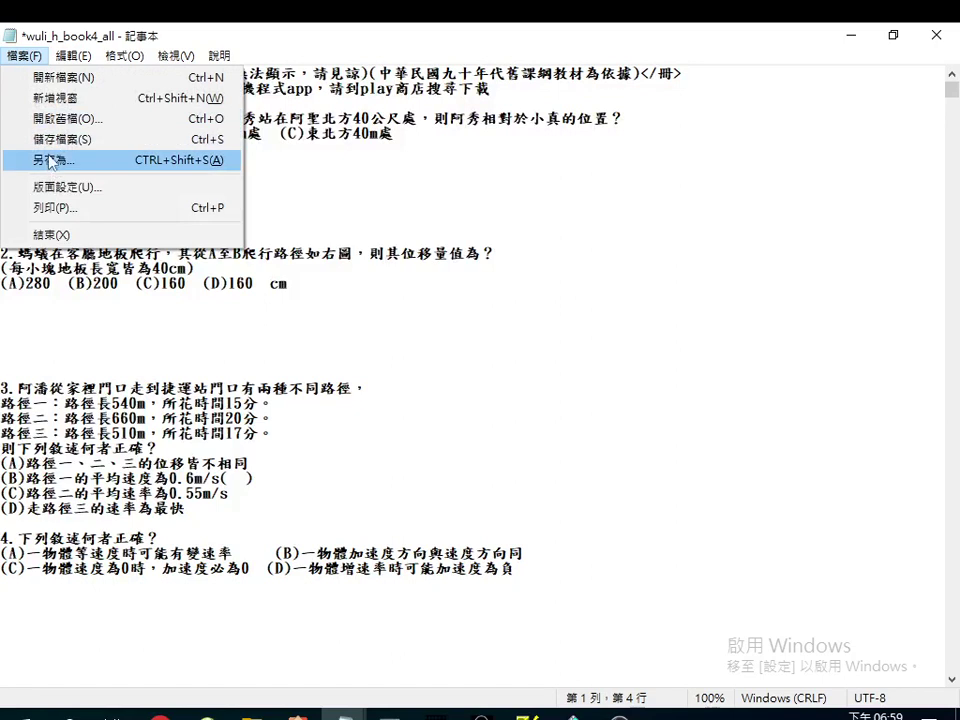
click(47, 143)
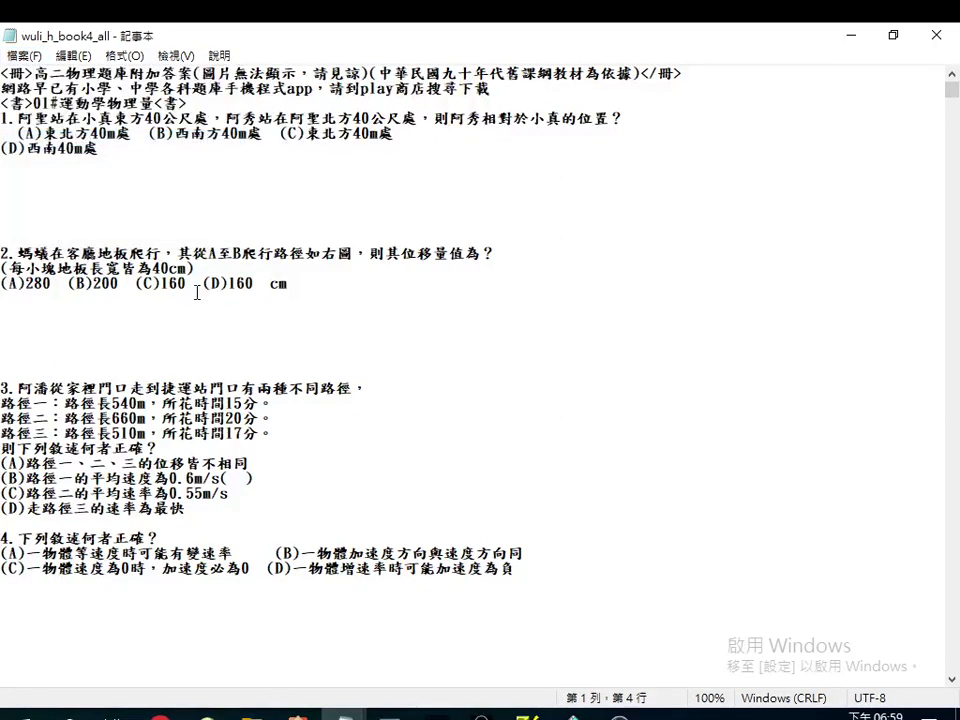
- In the wuli_h_book4 header file, remove the # at the start of the 集 collection title
scroll(396, 353, down, 6)
scroll(396, 353, down, 20)
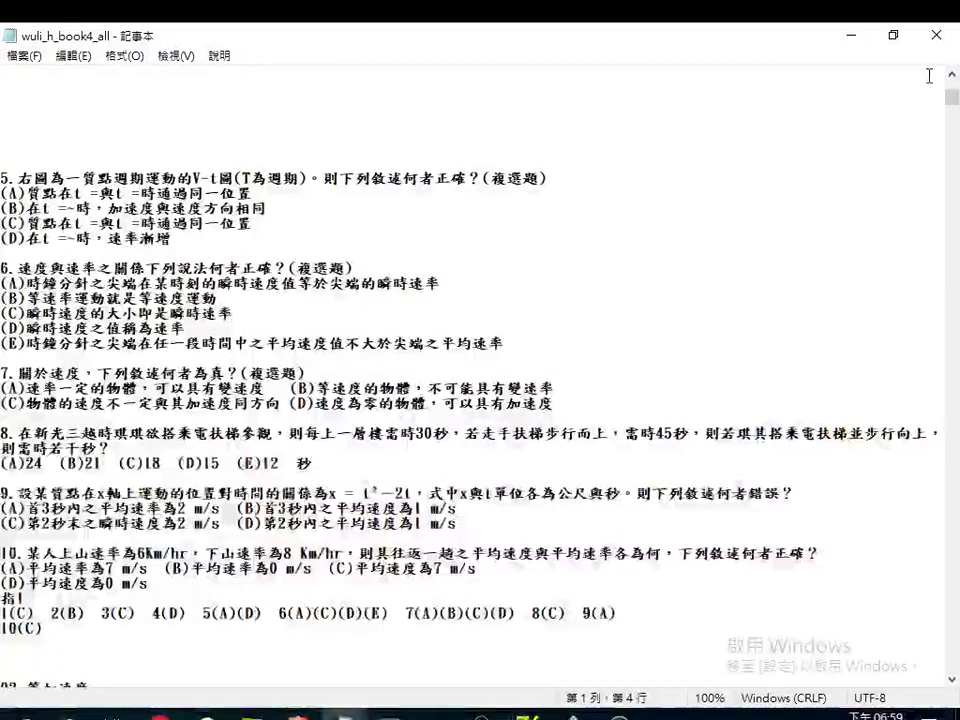
scroll(480, 370, down, 20)
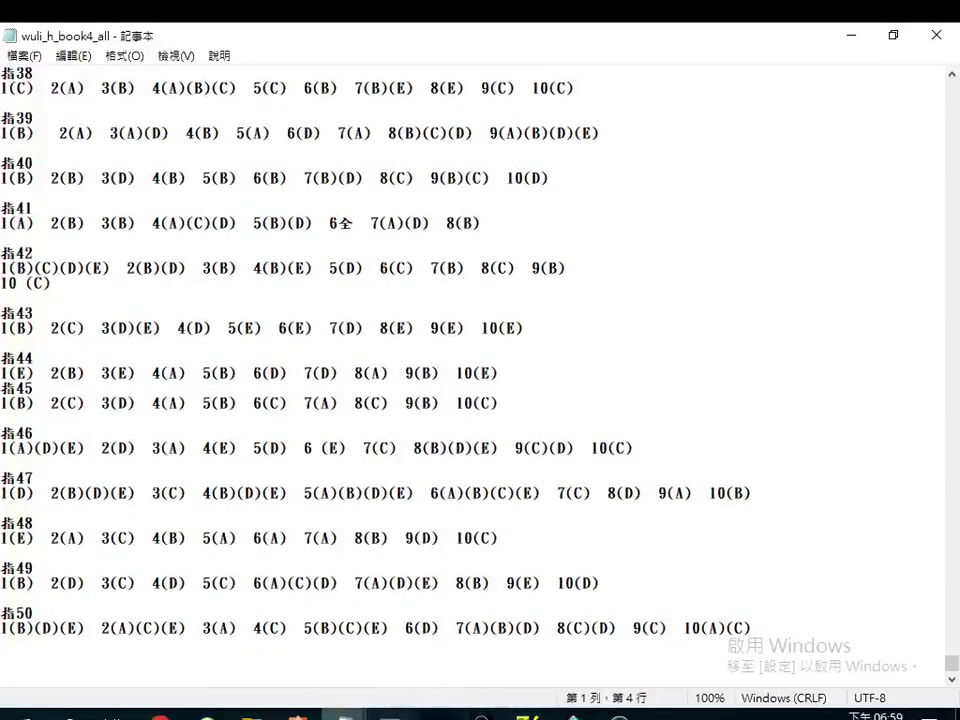
mouse_move(345, 714)
click(245, 635)
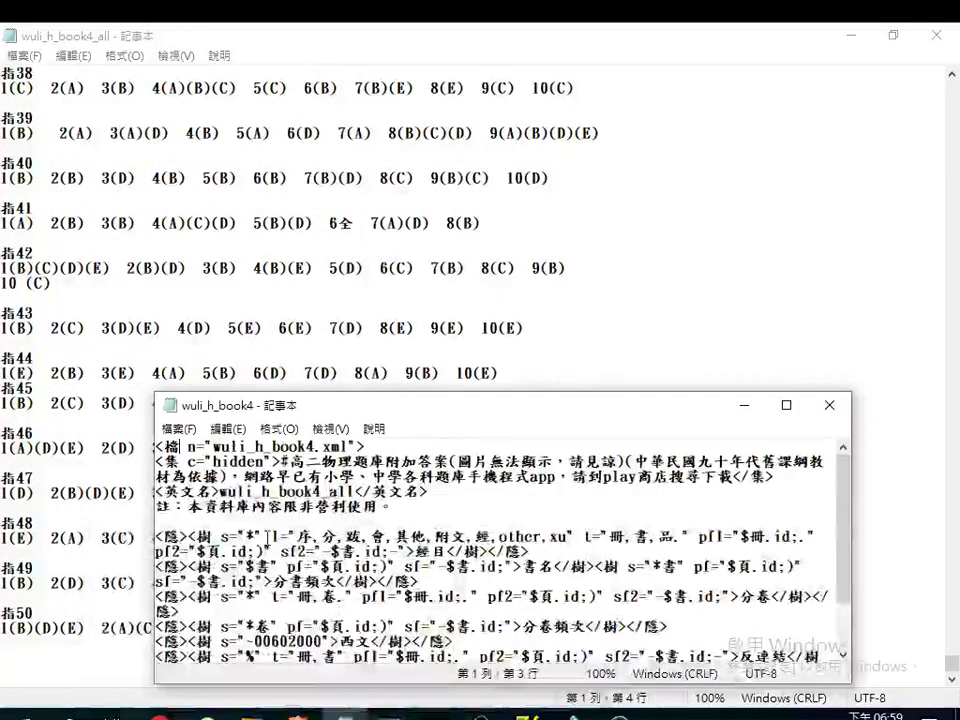
click(786, 405)
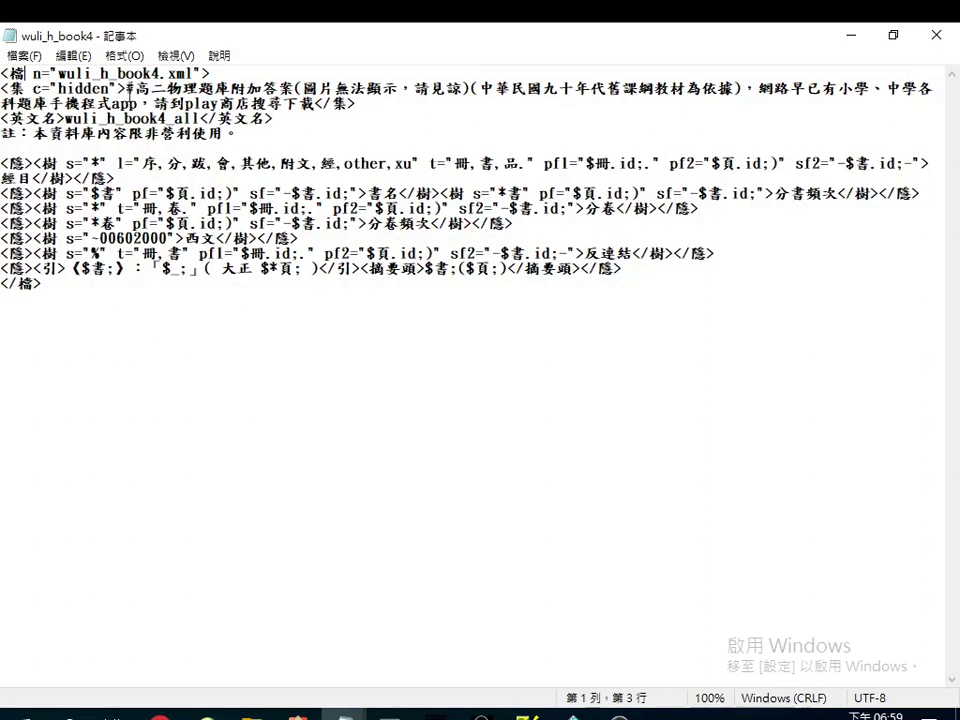
click(126, 89)
key(Delete)
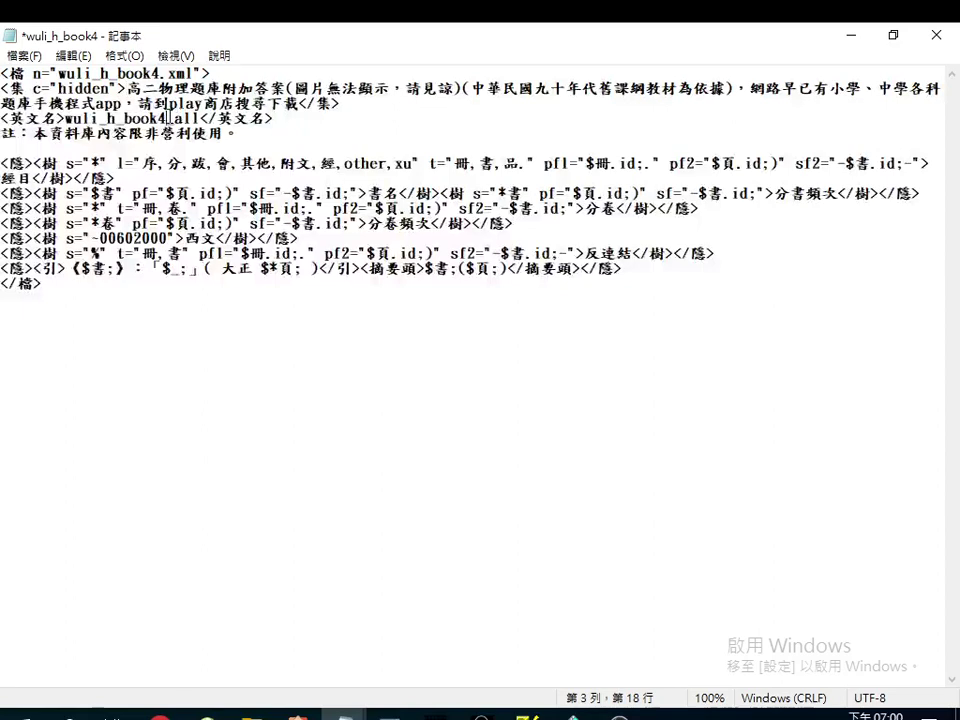
- Remove "_all" from the 英文名 tag so it reads wuli_h_book4, and save the header file
drag(166, 118, 201, 118)
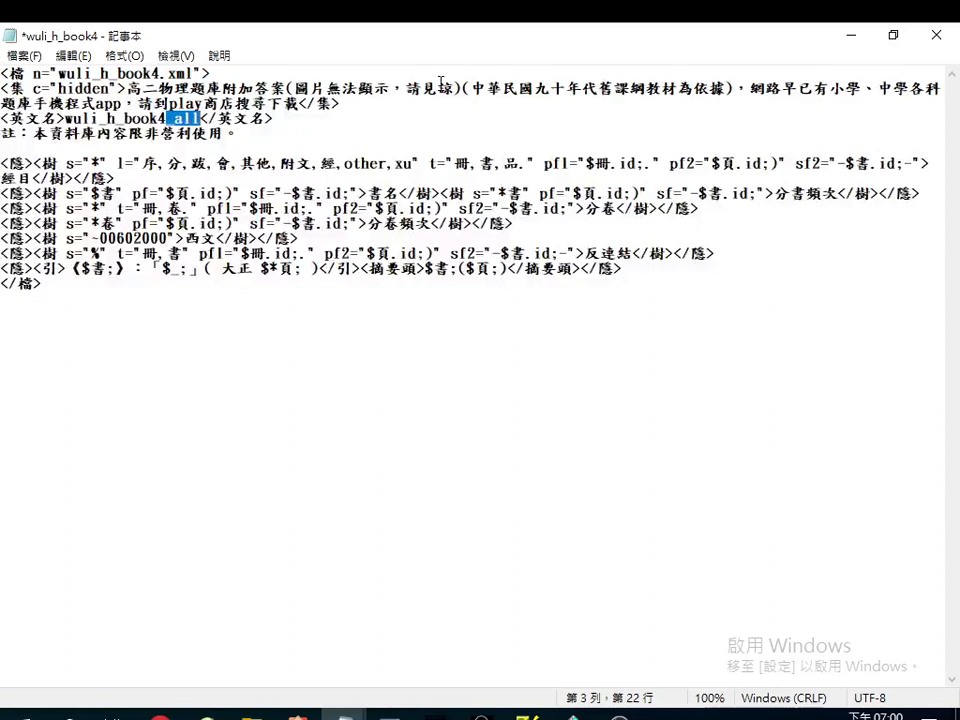
key(Delete)
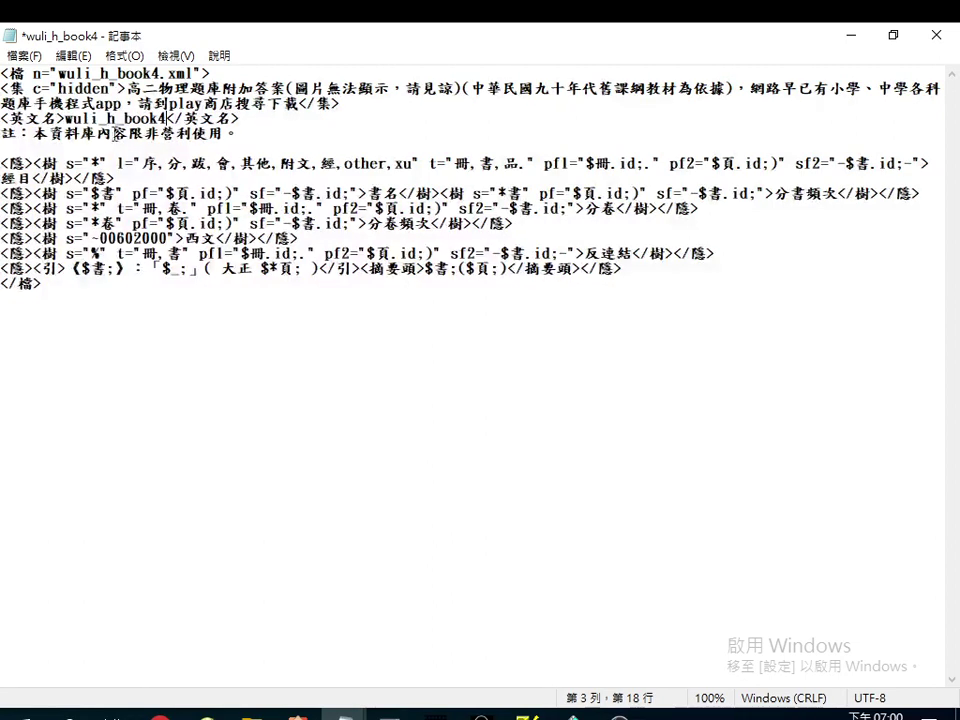
click(22, 55)
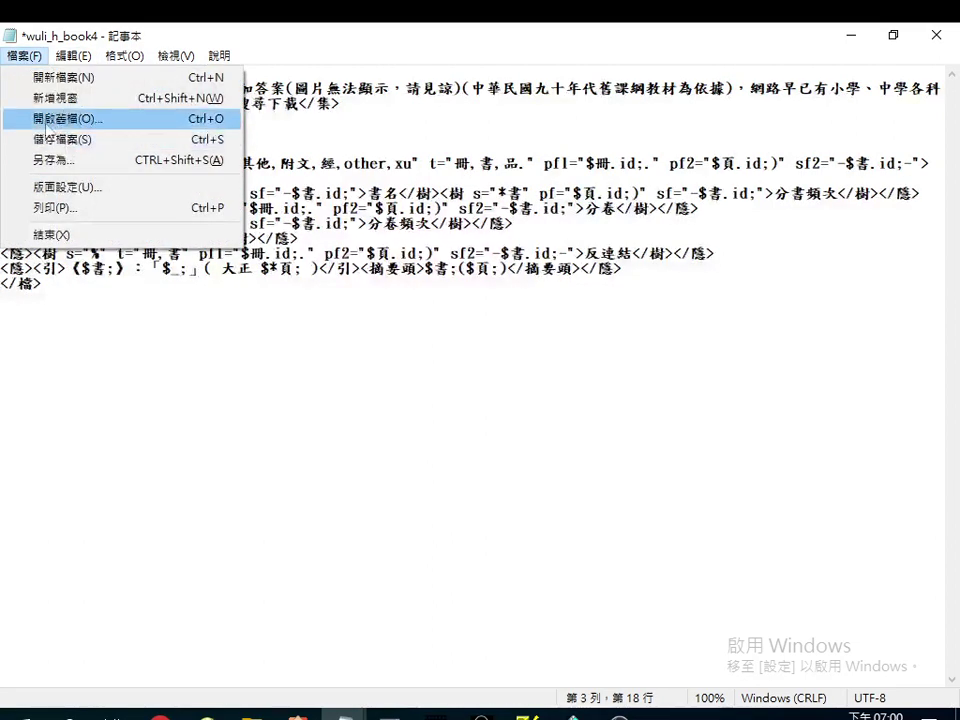
click(52, 146)
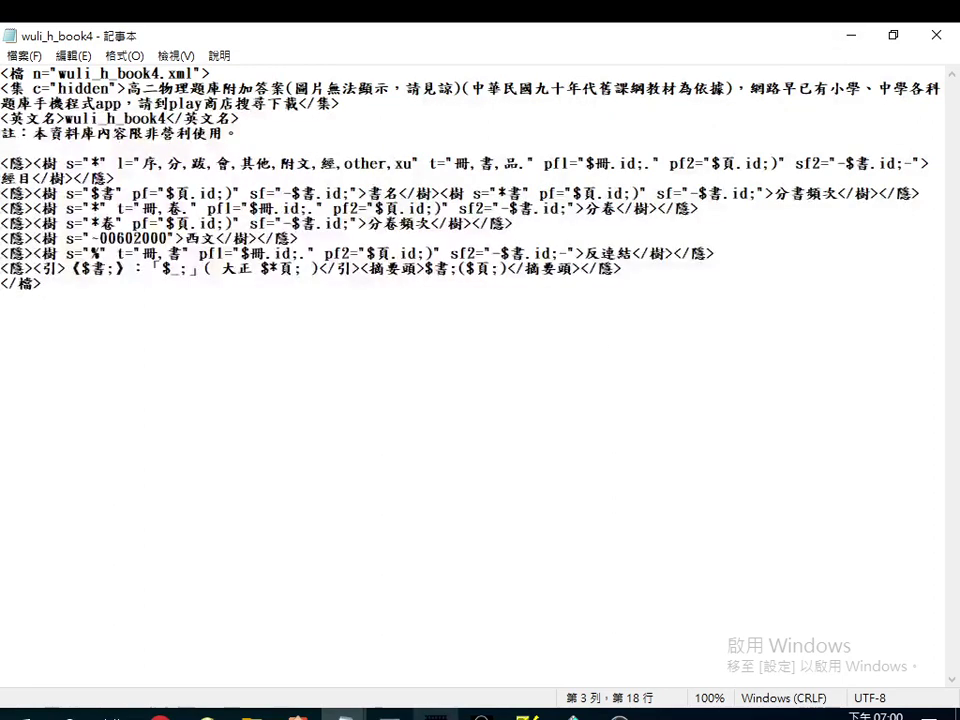
- Switch to Indexer, load wuli_h_book4.lst, try to build the wuli_h_book4.adb database, and close Indexer
click(530, 716)
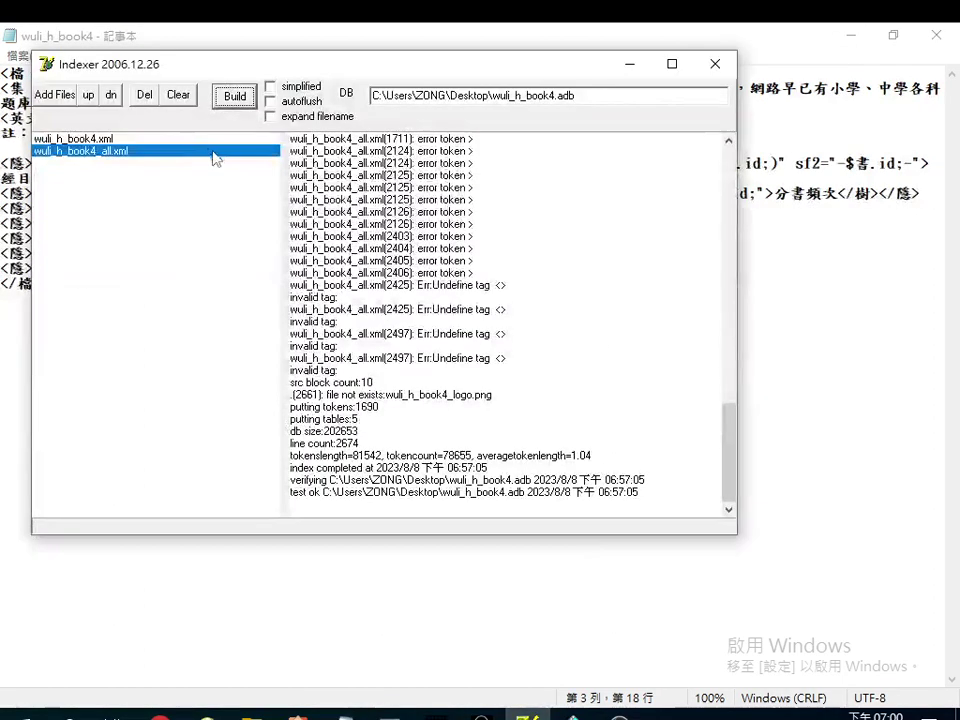
click(57, 100)
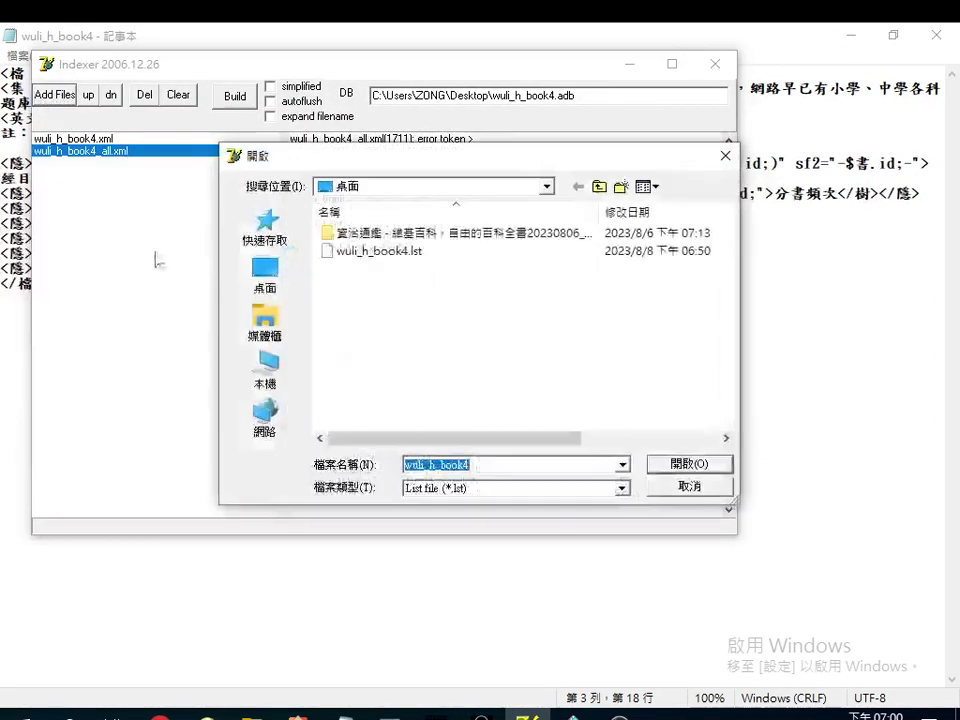
click(365, 251)
double_click(365, 251)
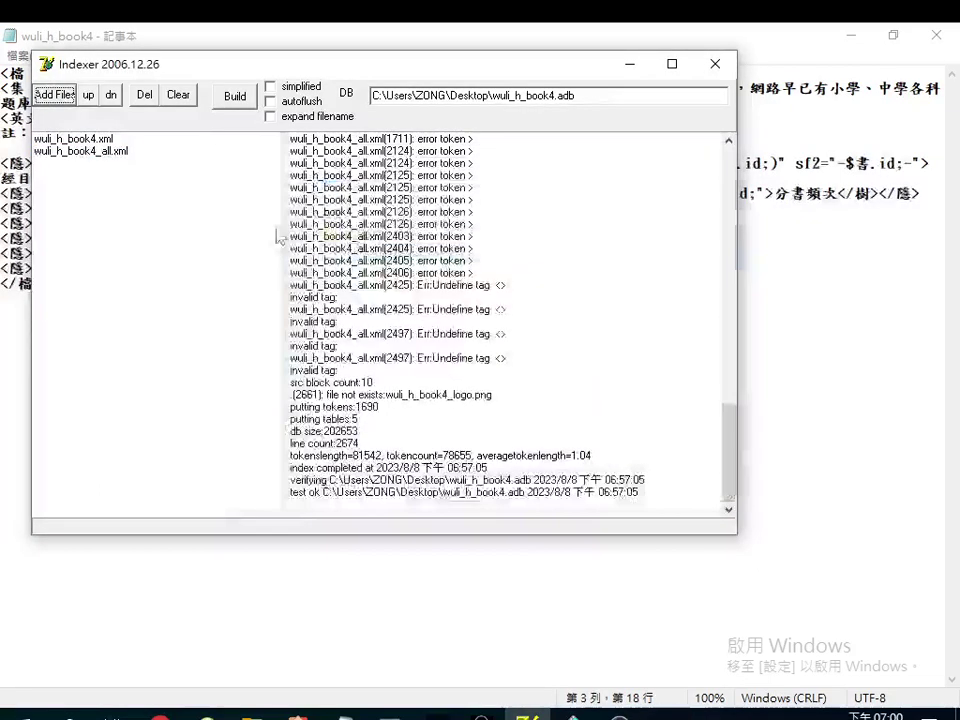
click(234, 96)
click(568, 358)
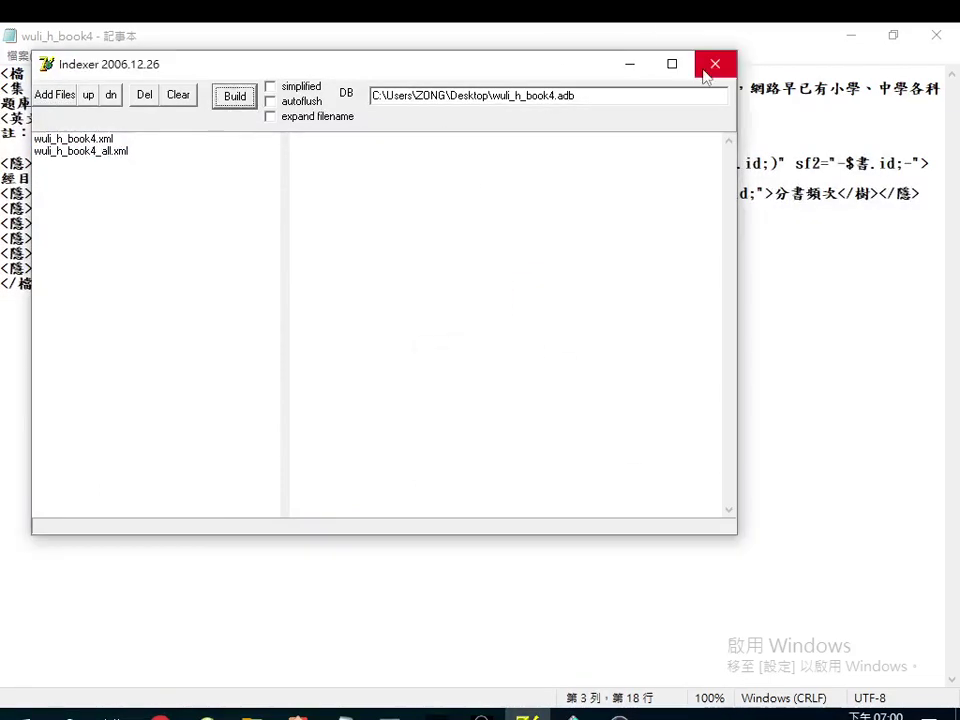
click(709, 62)
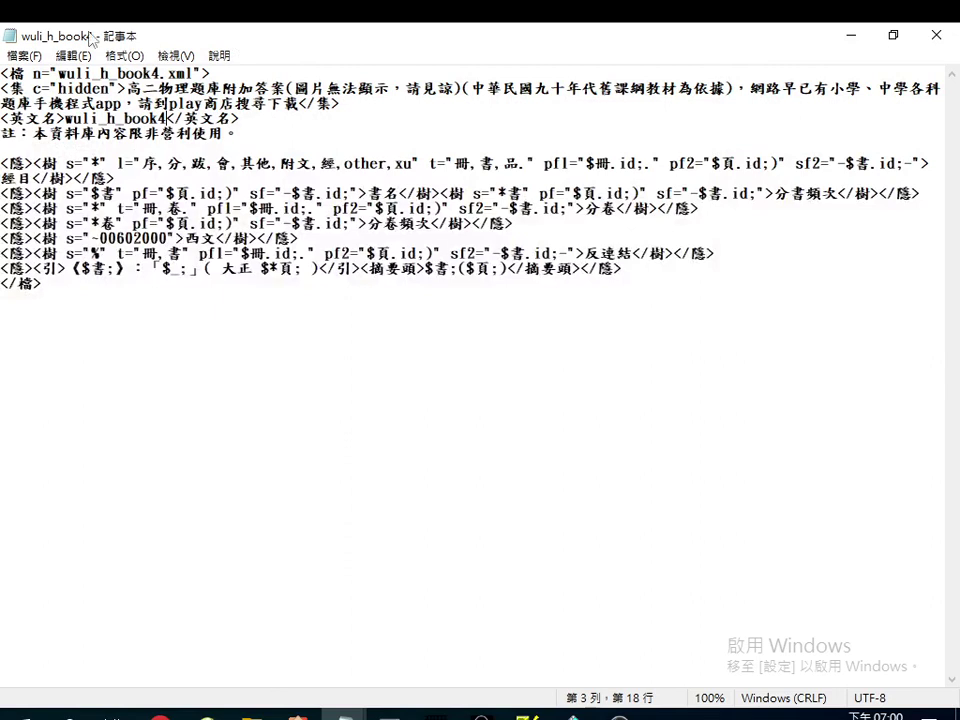
- Save the header file again over the existing wuli_h_book4.xml on the desktop, with the file type set to all files (所有檔案)
click(21, 57)
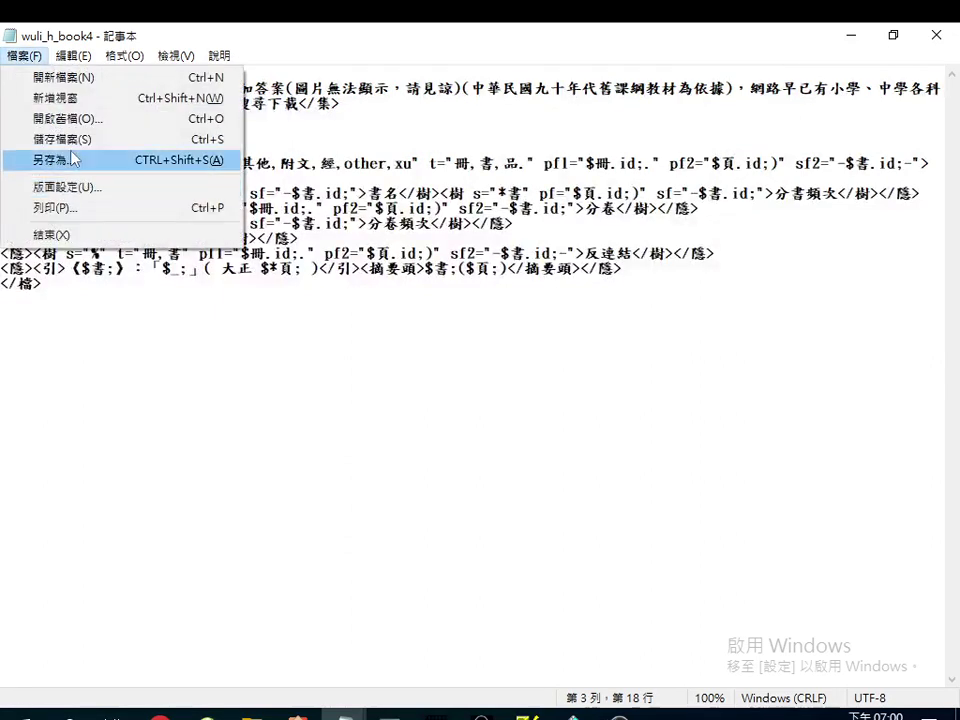
click(62, 160)
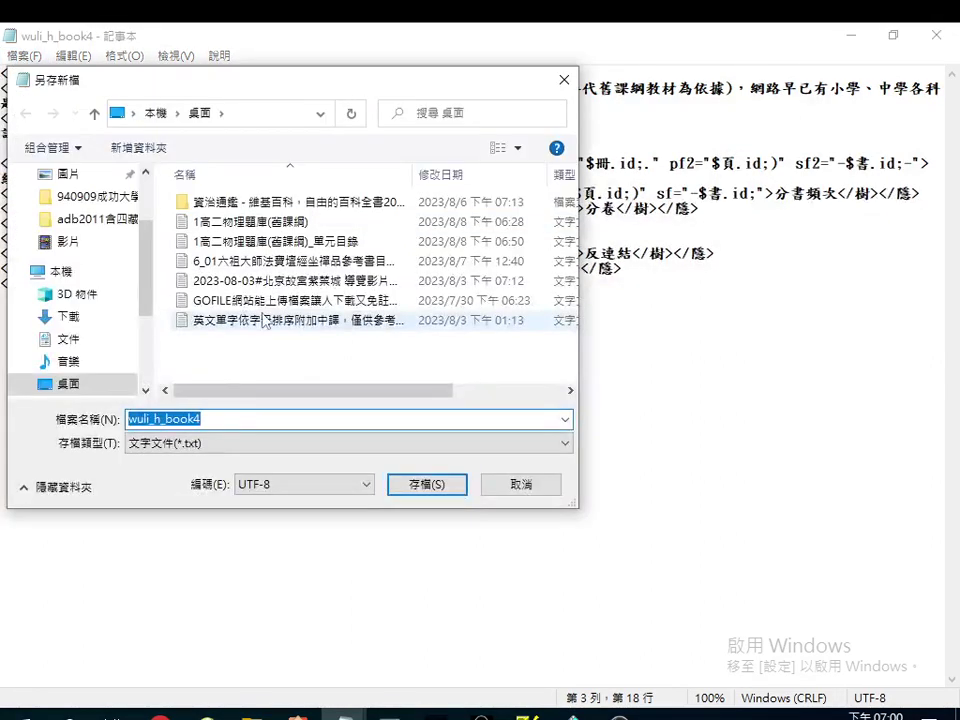
click(214, 443)
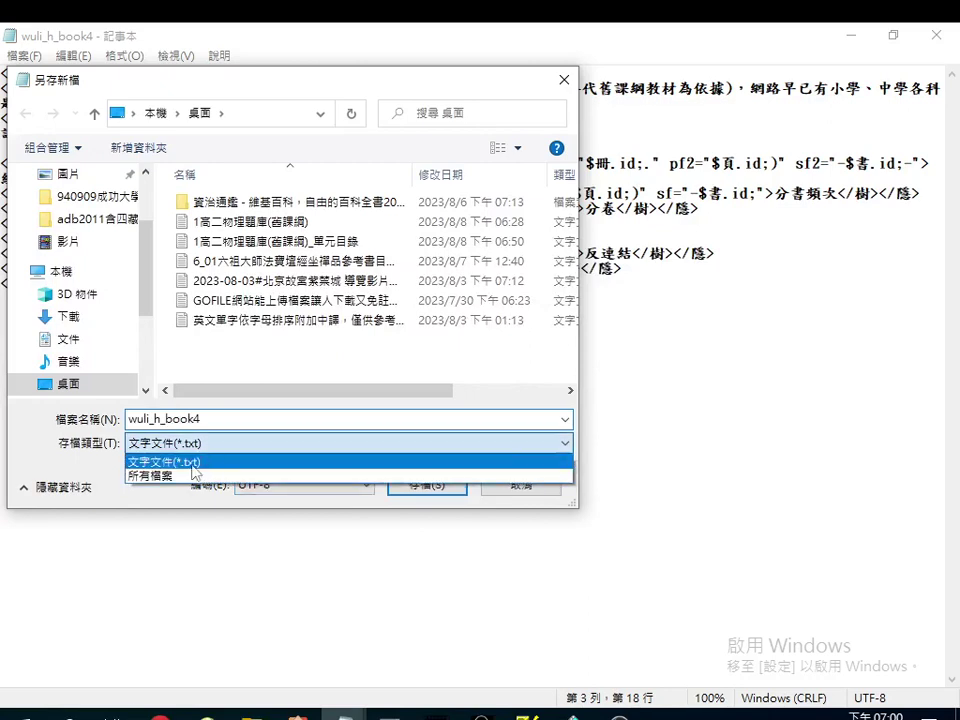
click(178, 484)
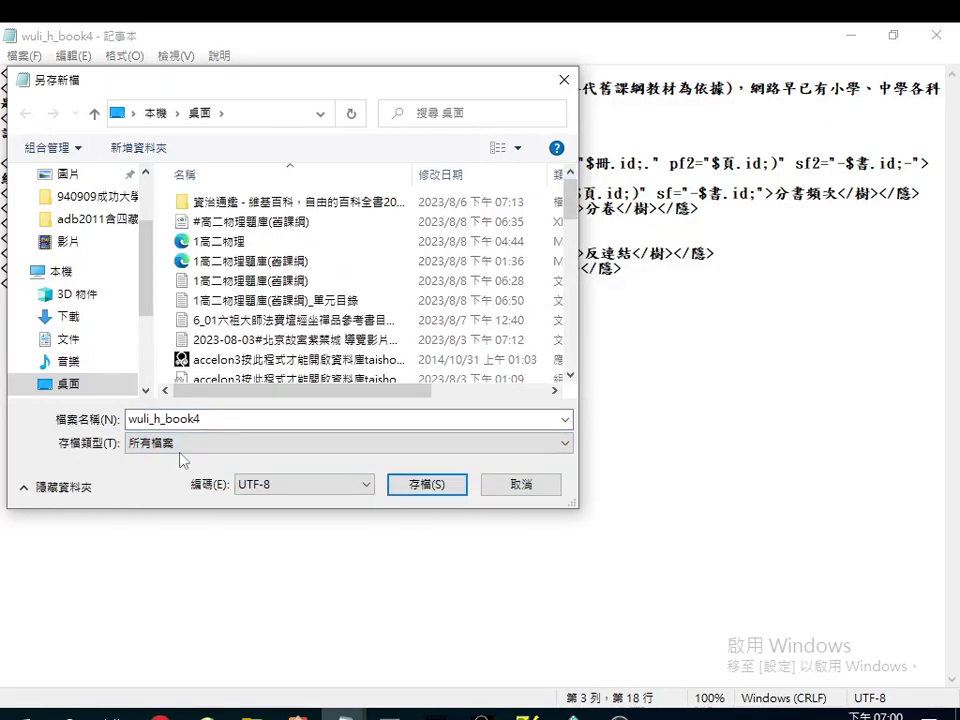
scroll(570, 298, down, 1)
scroll(568, 298, down, 8)
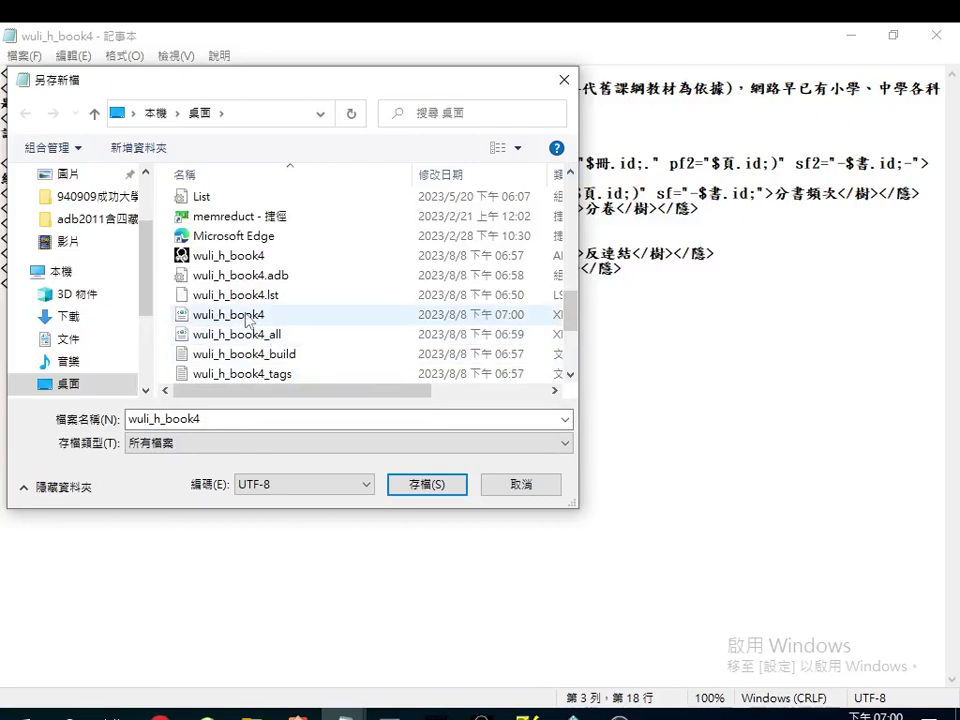
click(243, 318)
double_click(243, 318)
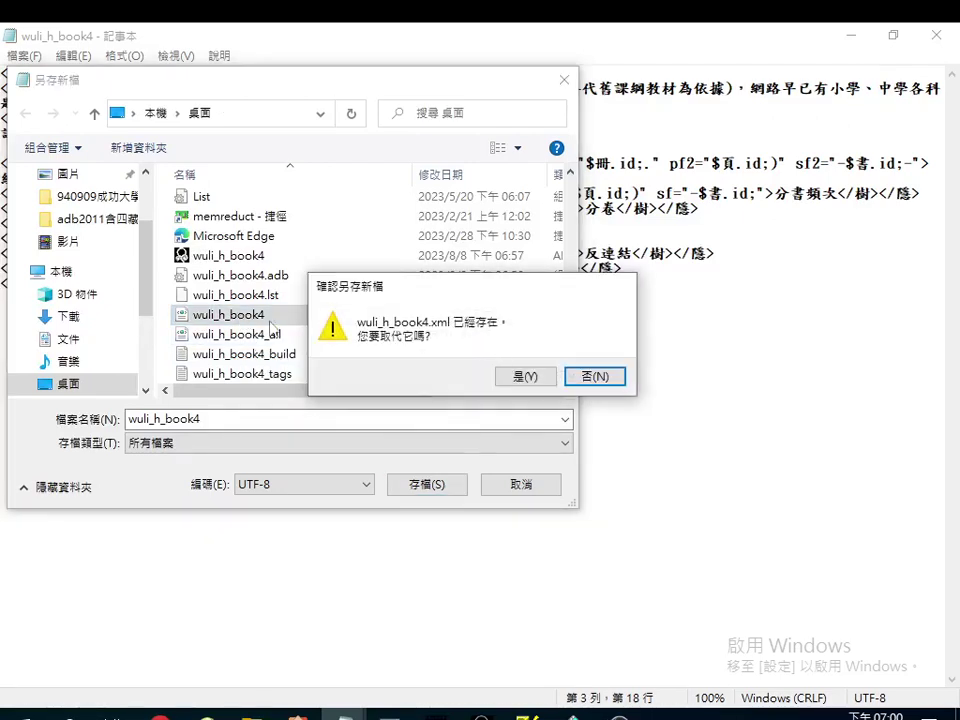
click(525, 375)
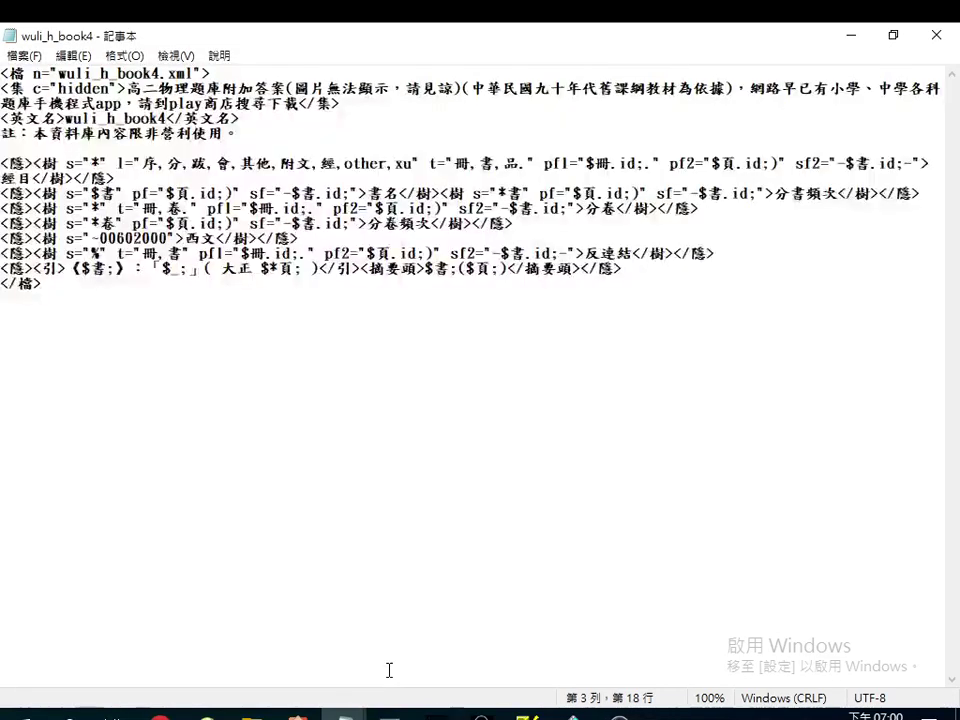
- Switch to Indexer, load wuli_h_book4.lst from the desktop and try to build the wuli_h_book4.adb database
click(527, 716)
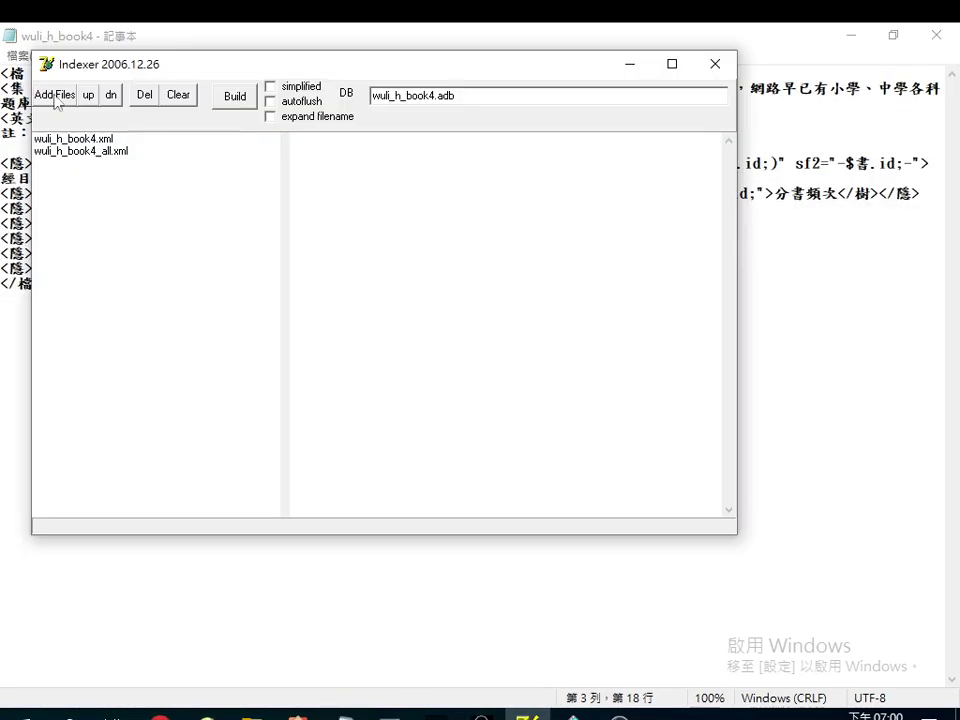
double_click(372, 252)
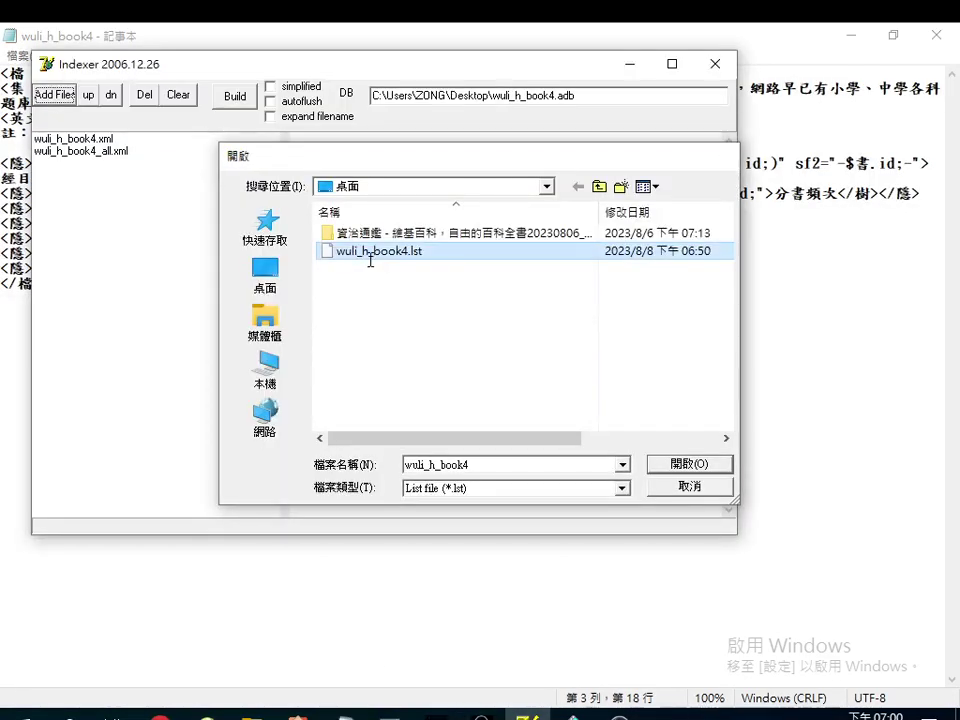
click(231, 98)
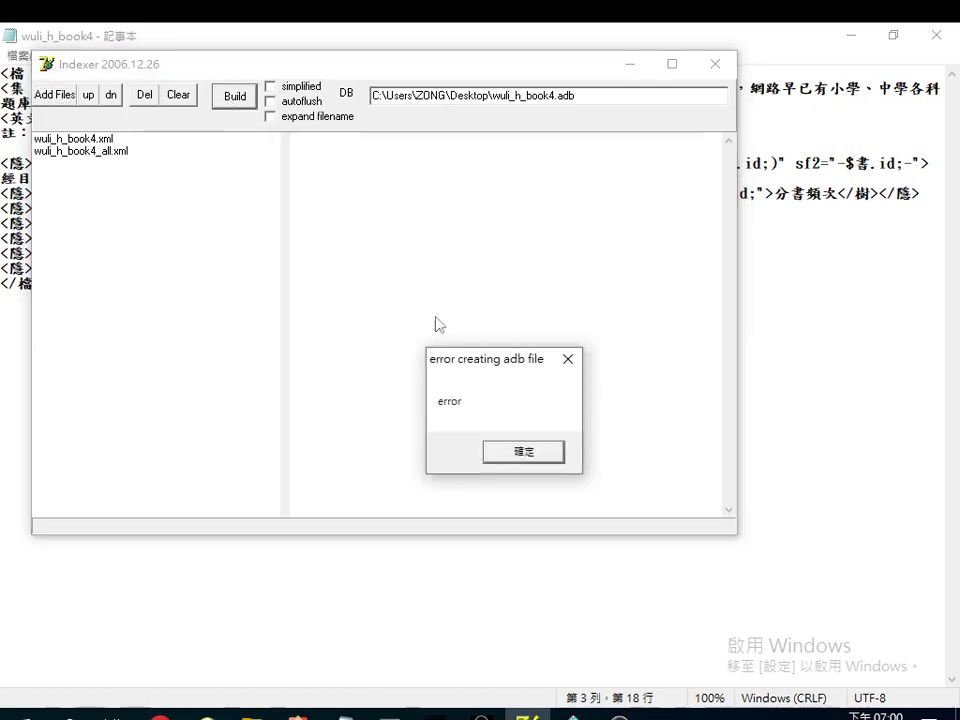
click(546, 452)
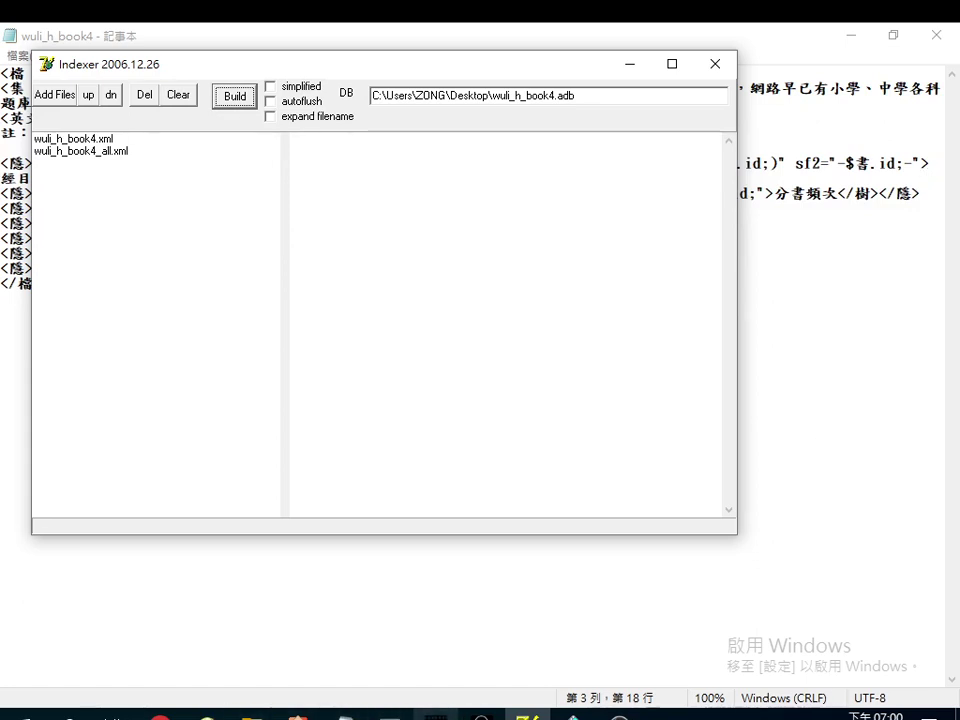
click(484, 712)
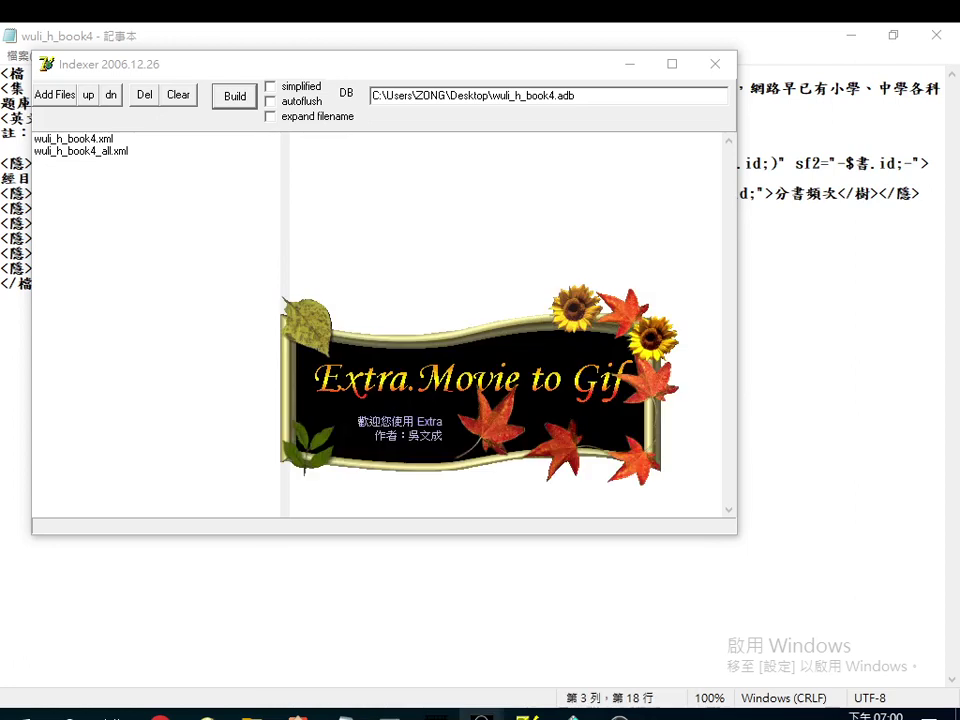
right_click(434, 705)
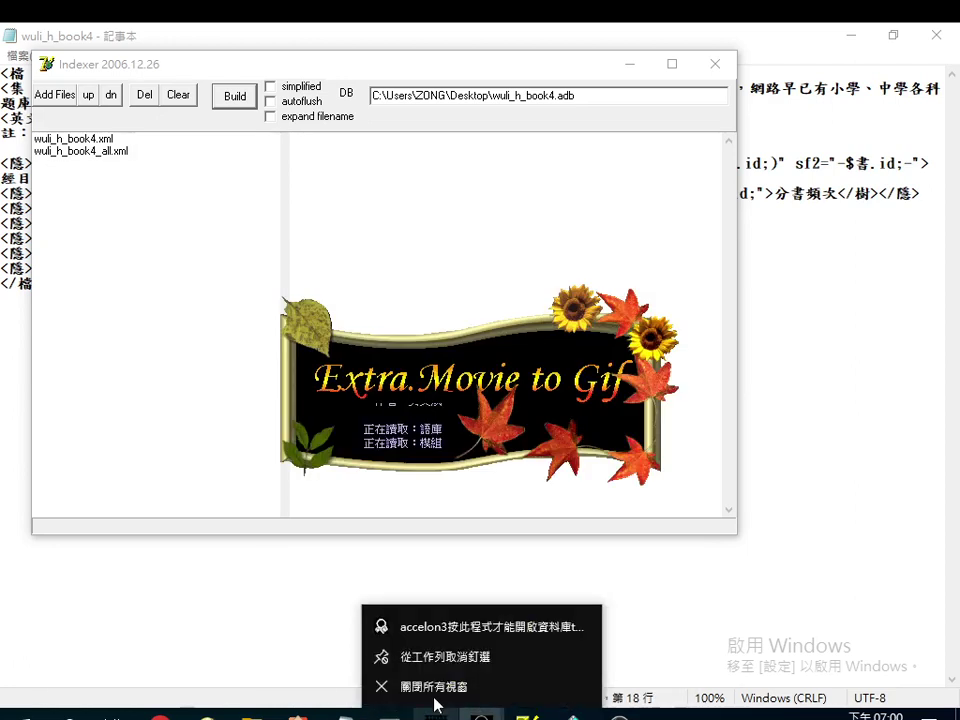
click(738, 204)
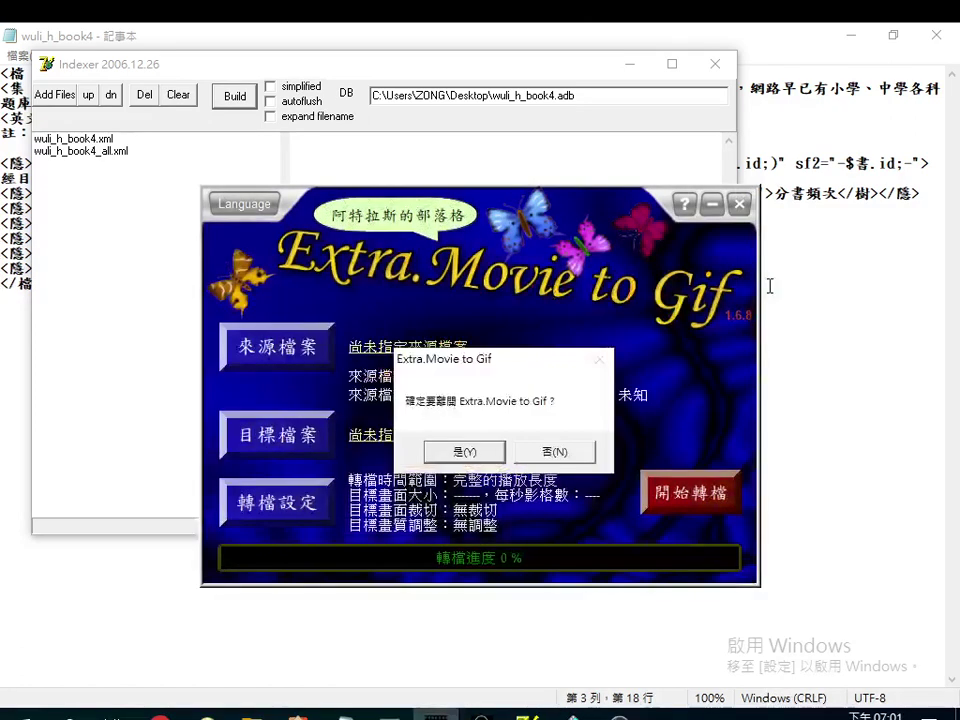
click(480, 448)
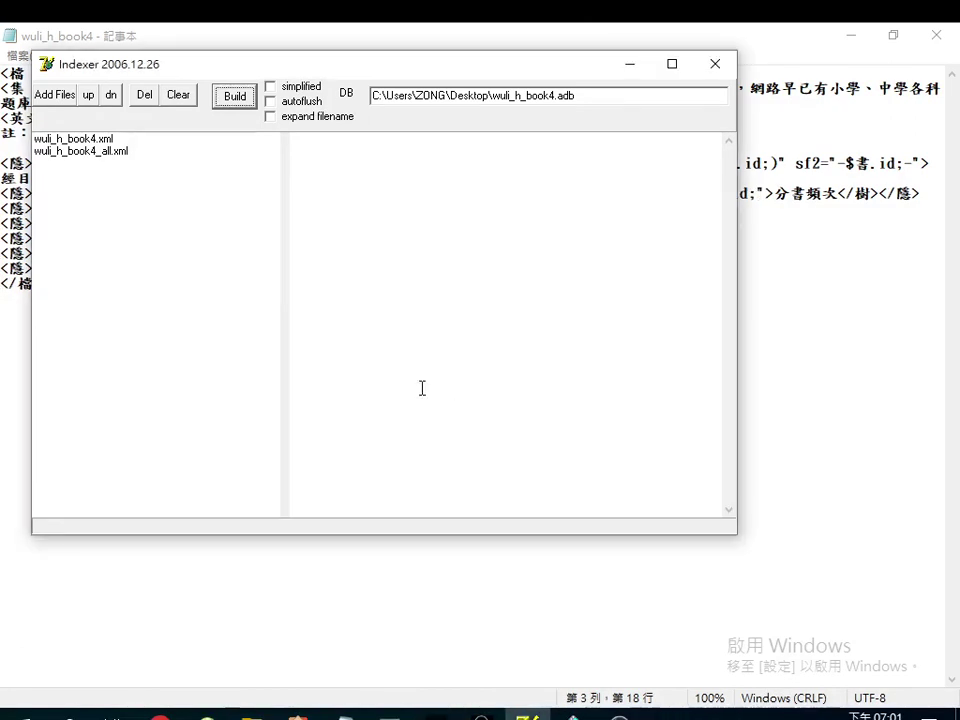
- Reload wuli_h_book4.lst in Indexer, try the database build again, and close Indexer
click(56, 95)
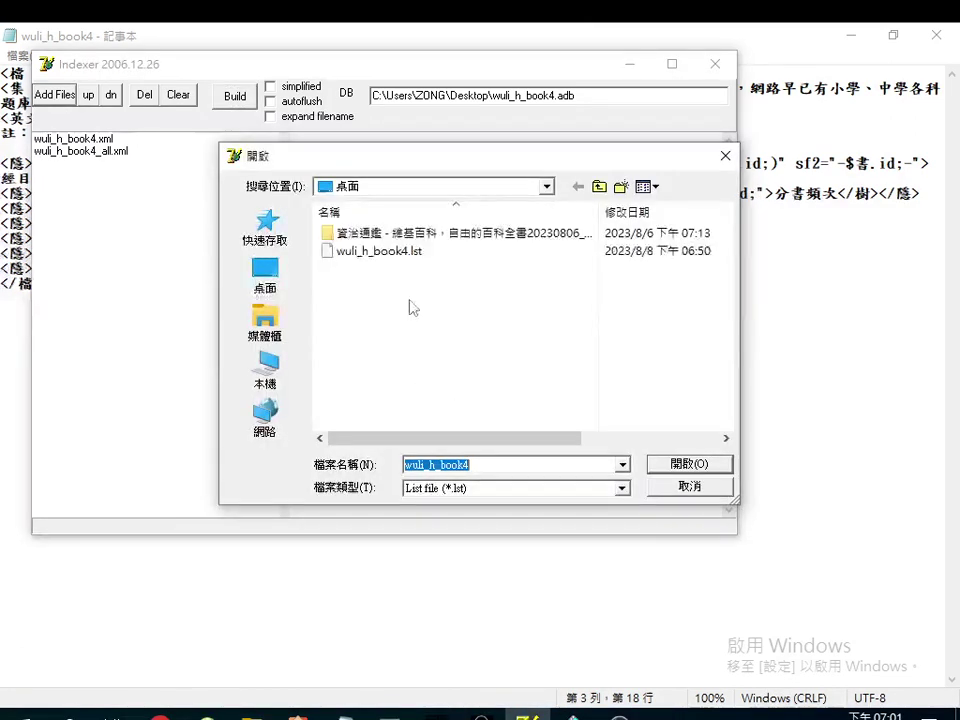
double_click(370, 251)
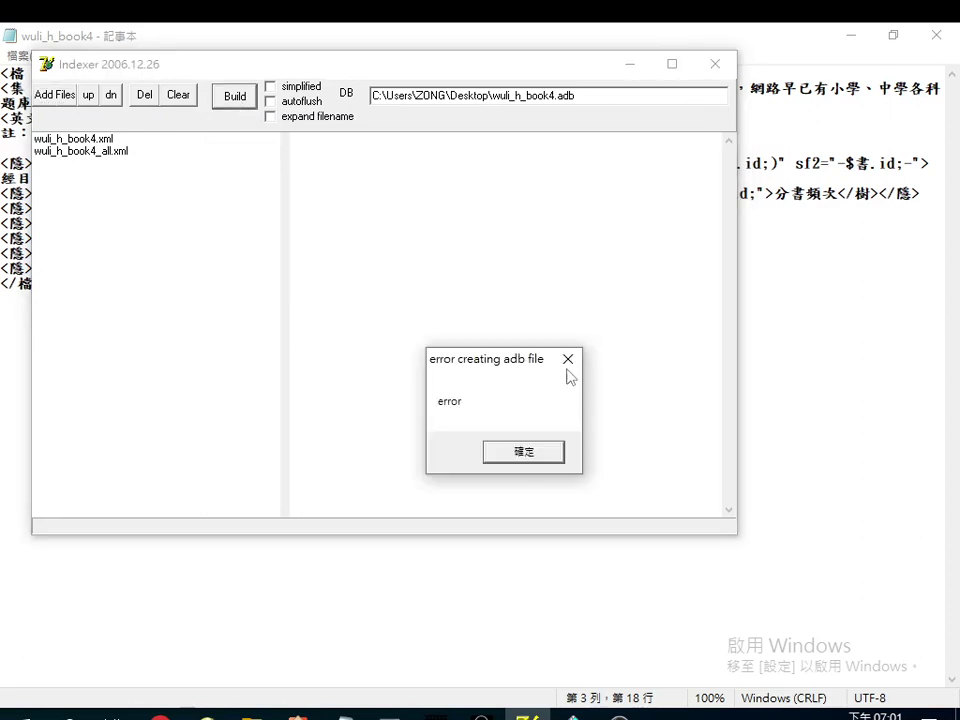
click(531, 455)
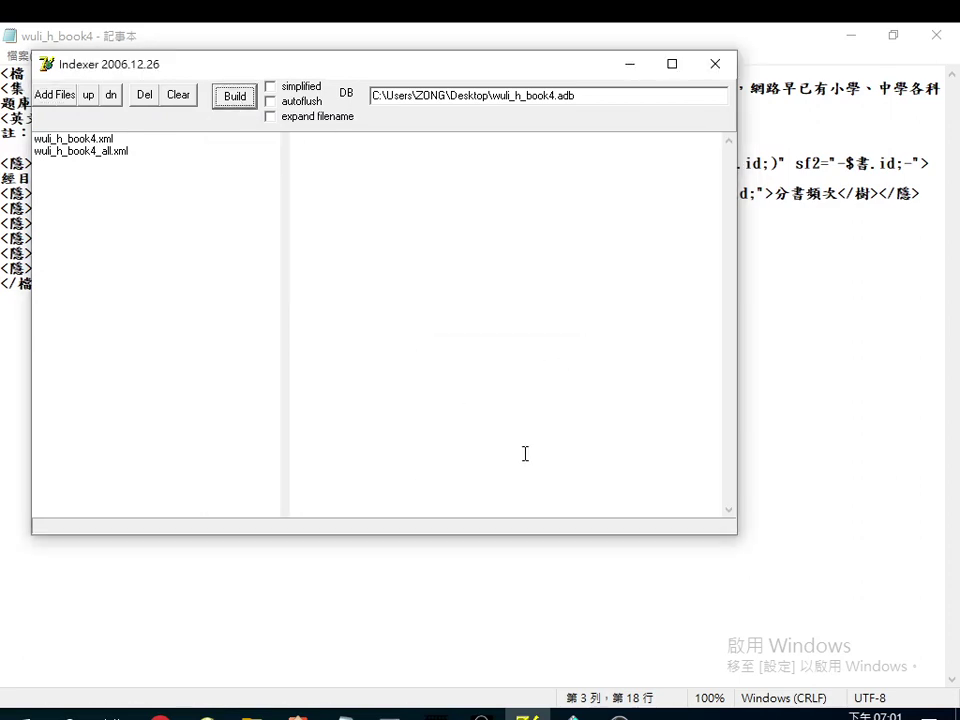
click(713, 68)
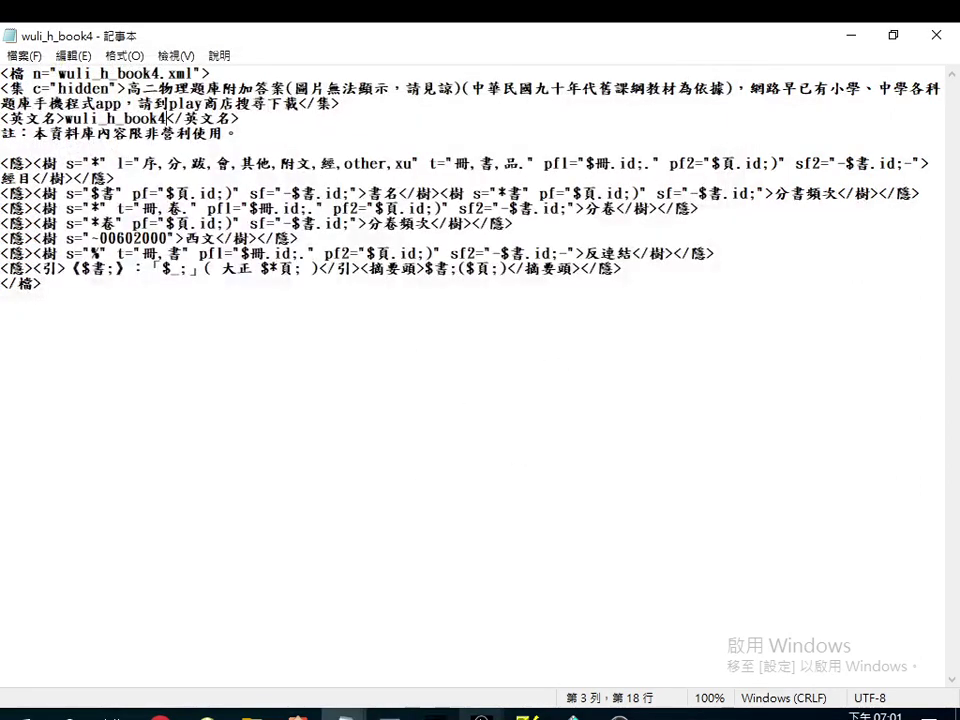
- Try to close the open Accelon3 windows, including the blank reading window
right_click(481, 715)
click(467, 681)
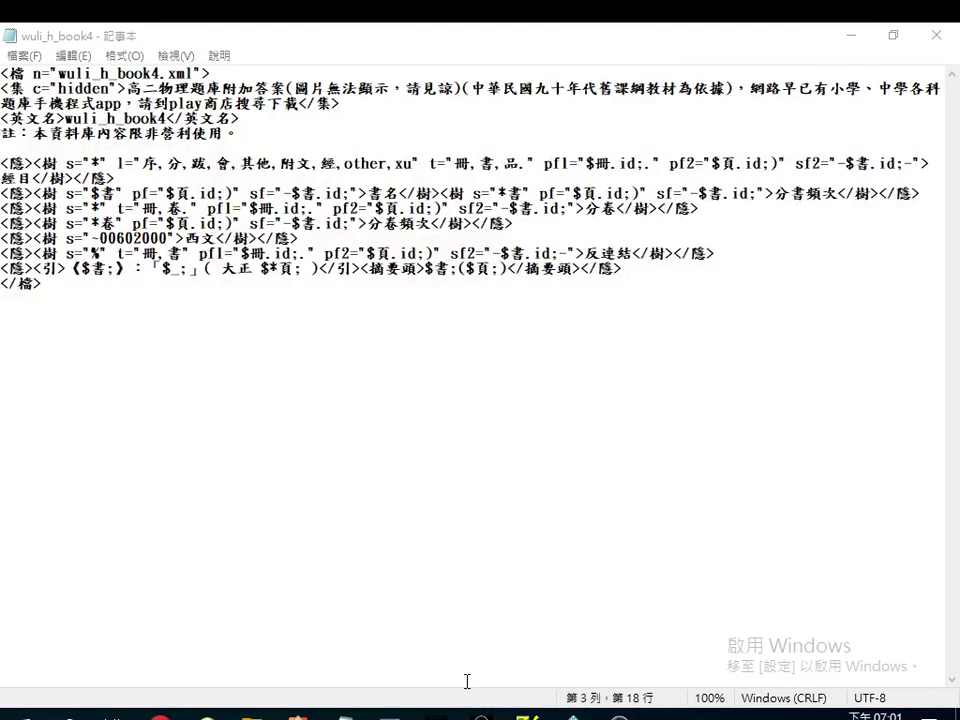
mouse_move(481, 712)
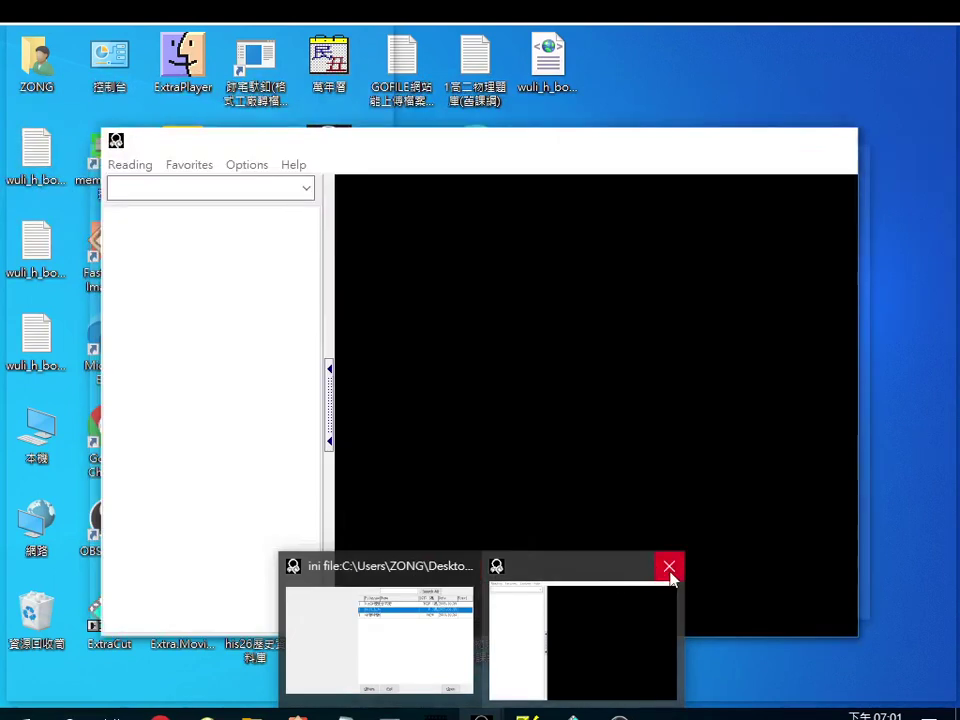
click(669, 580)
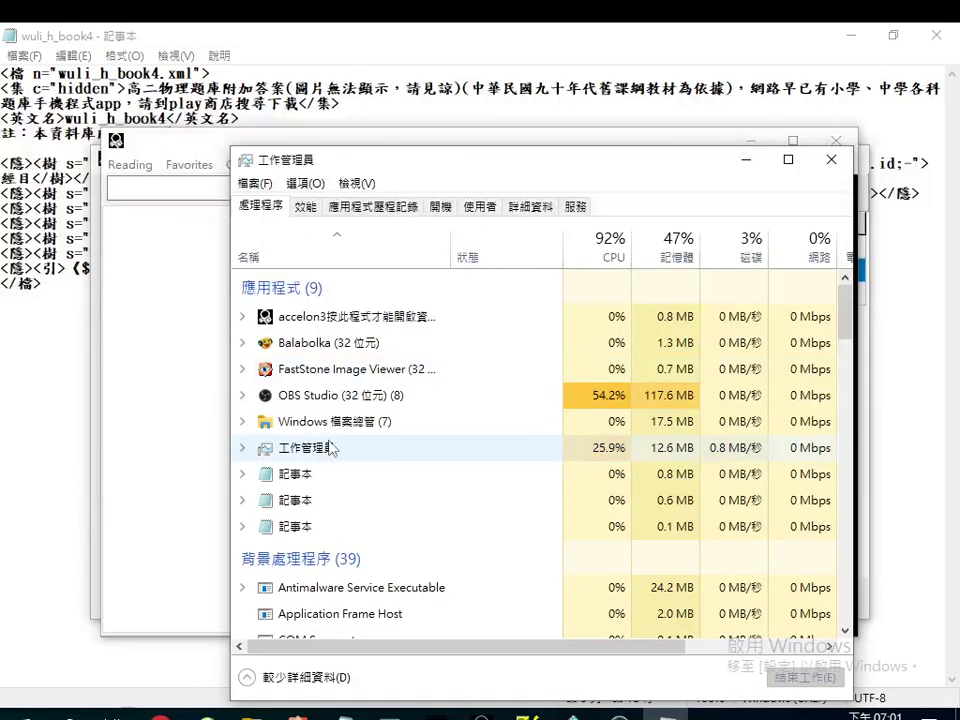
- In Task Manager (工作管理員), end the accelon3 task, and minimize Task Manager
scroll(340, 490, down, 2)
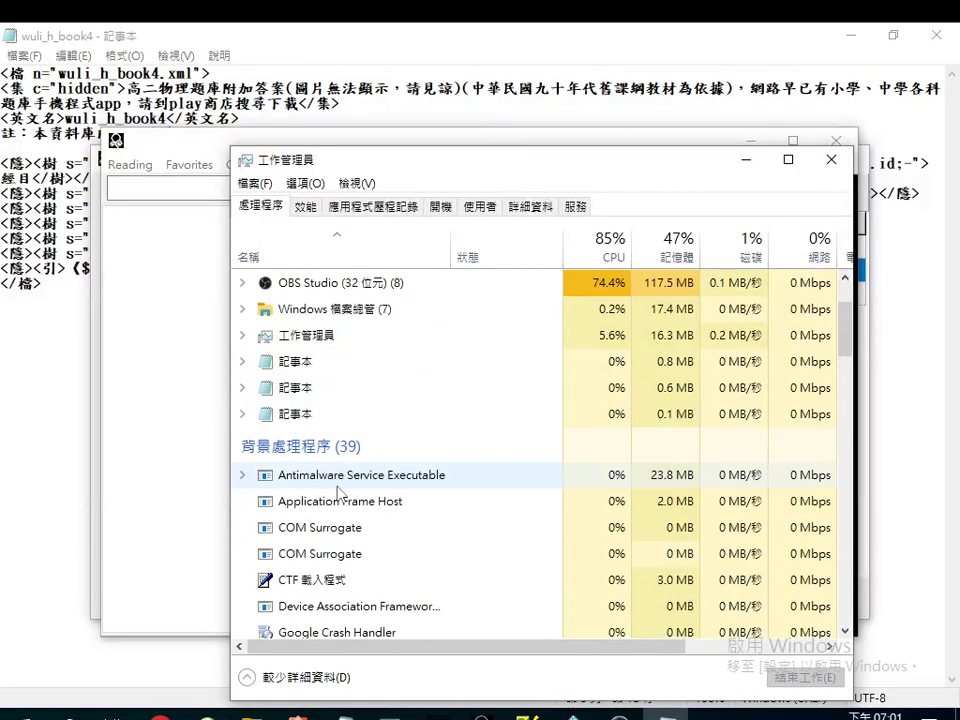
scroll(375, 500, down, 4)
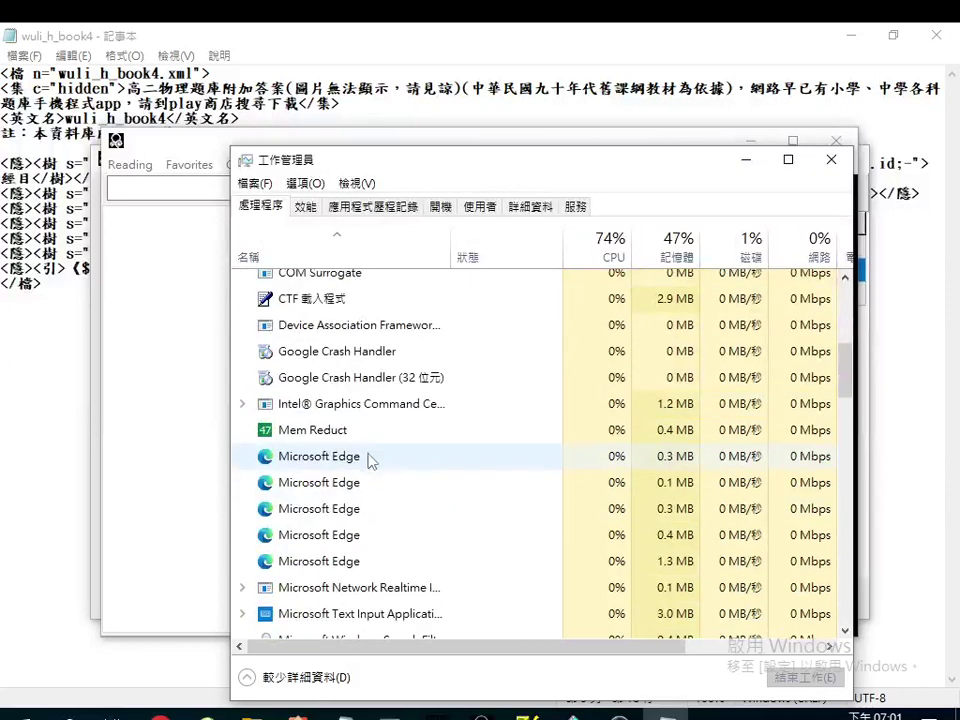
scroll(428, 330, up, 5)
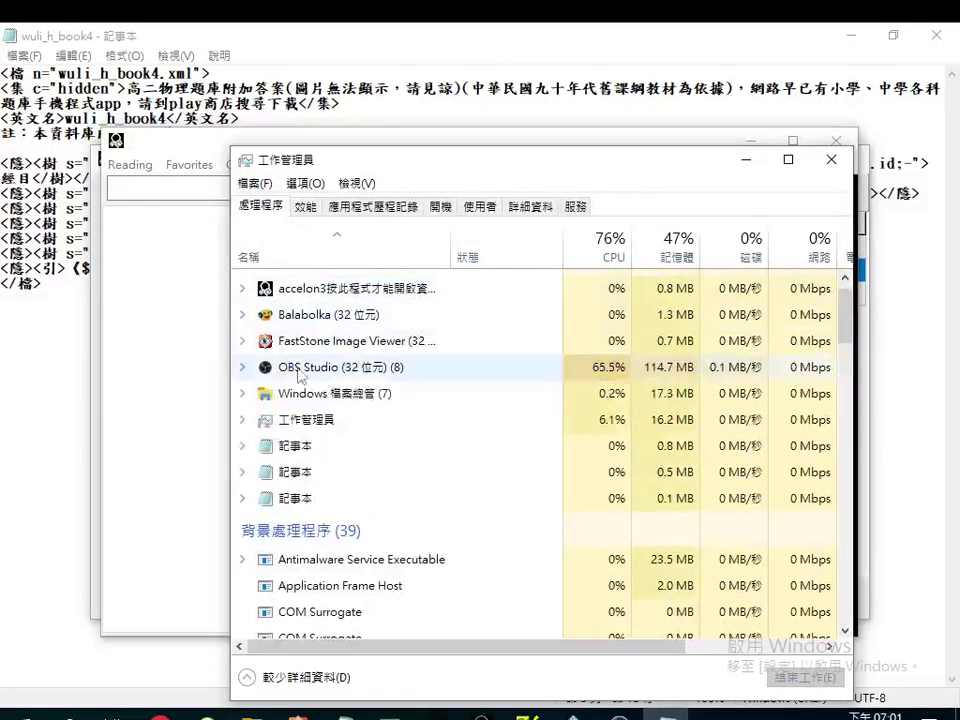
click(386, 291)
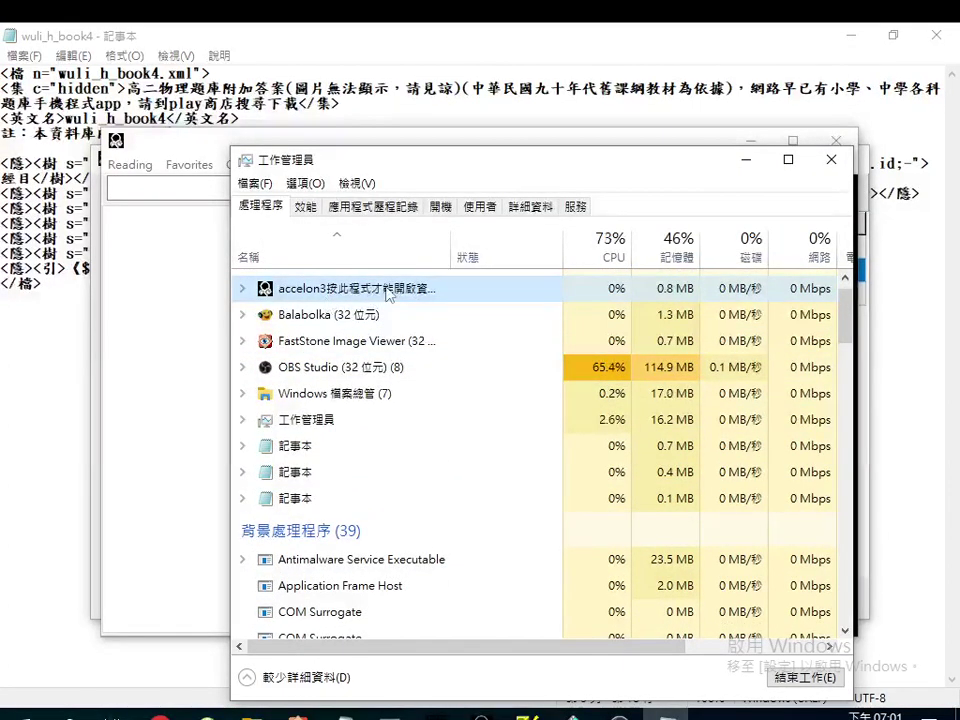
click(784, 673)
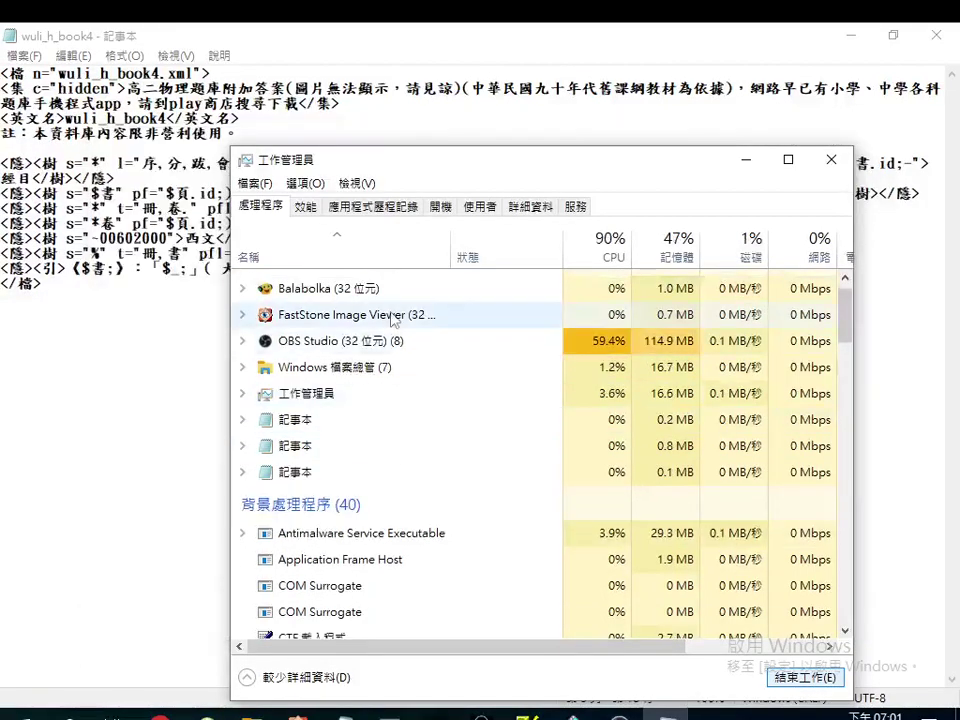
click(745, 160)
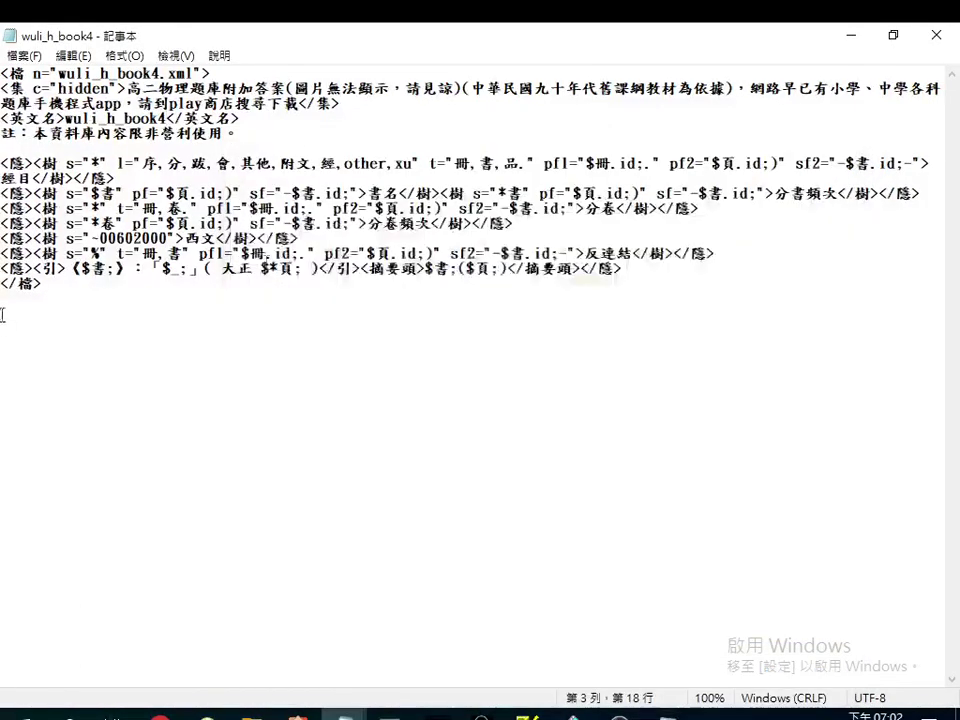
- Minimize the Notepad windows of wuli_h_book4, wuli_h_book4_all and wuli_h_book4.lst to uncover the desktop folder
click(847, 35)
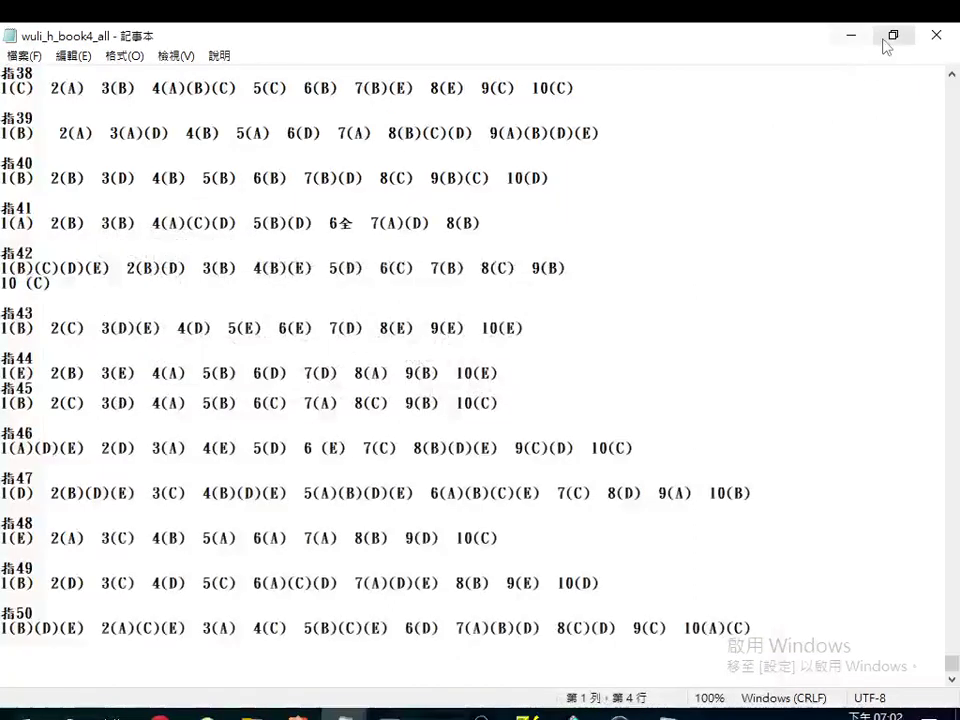
click(849, 36)
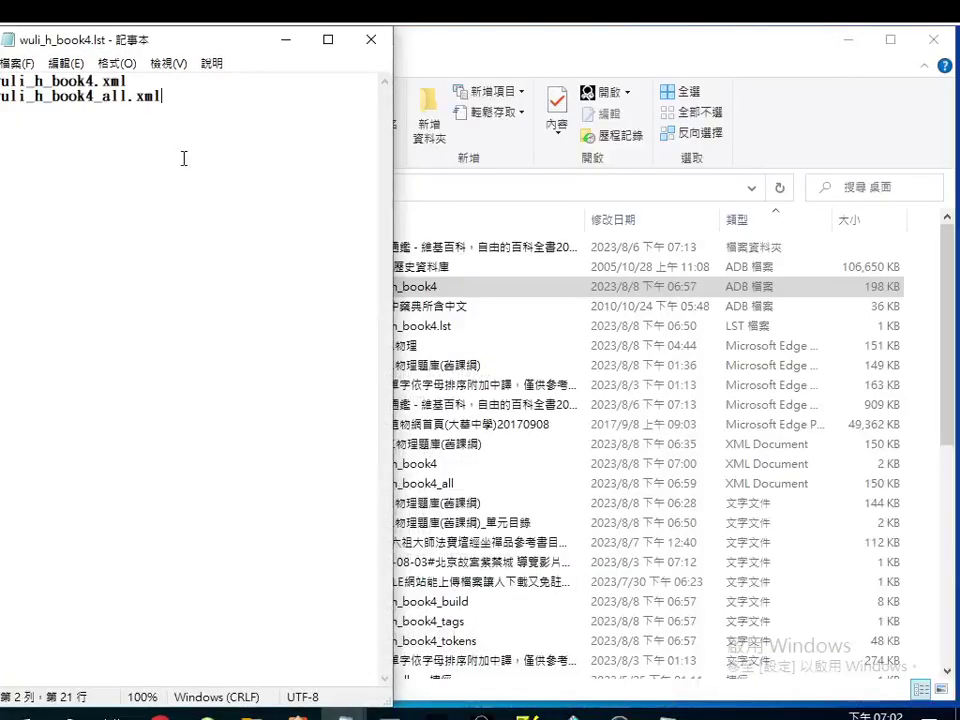
click(285, 39)
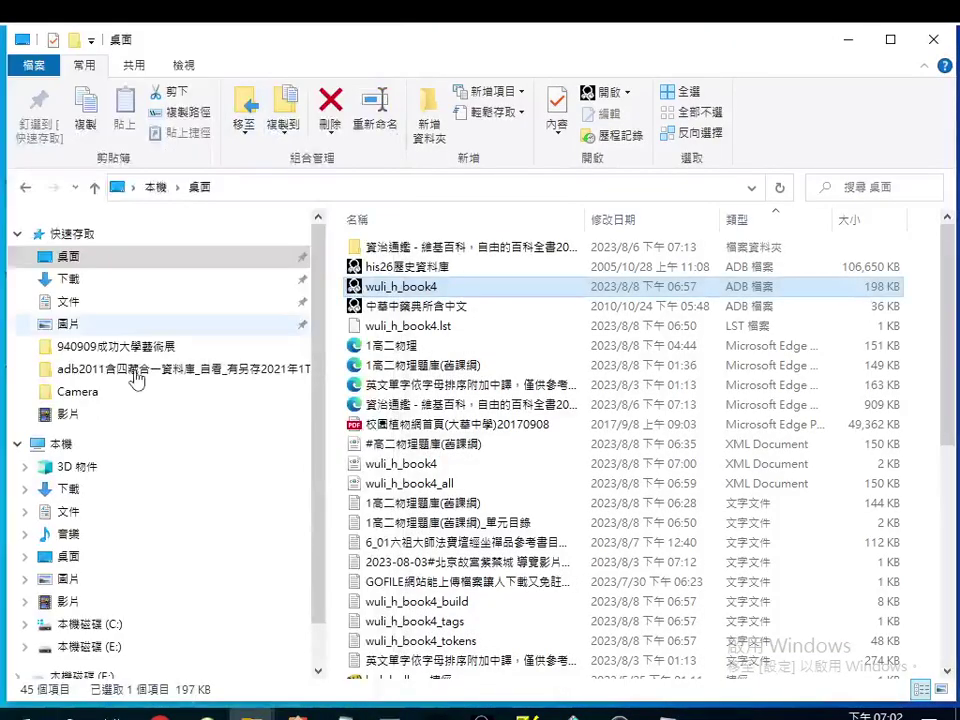
- Start Indexer, load wuli_h_book4.lst from the desktop and build the wuli_h_book4.adb database
click(527, 716)
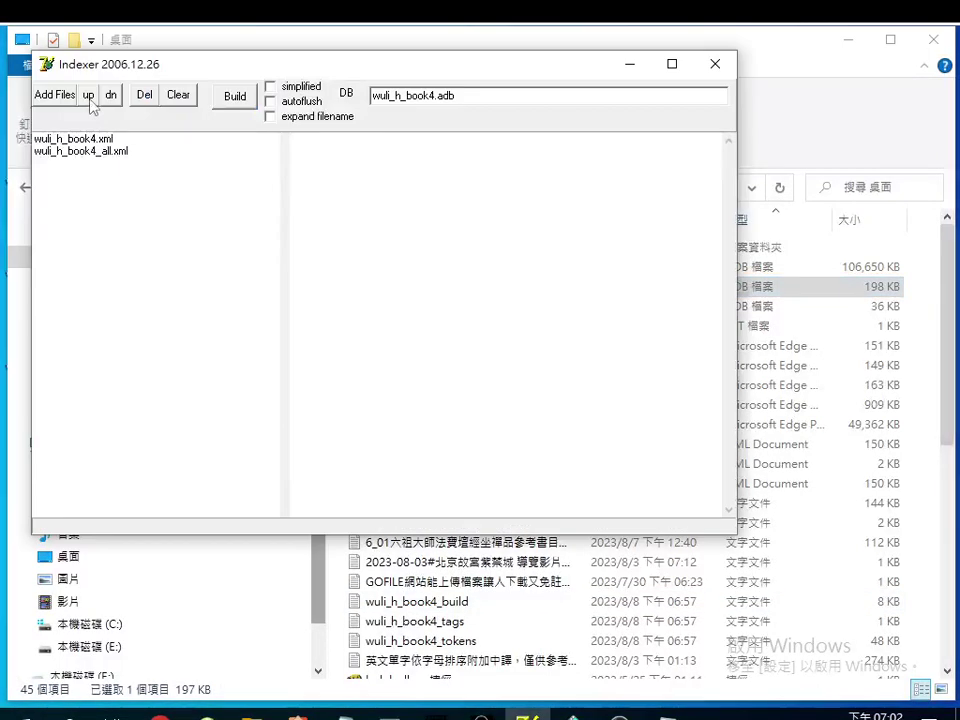
click(50, 98)
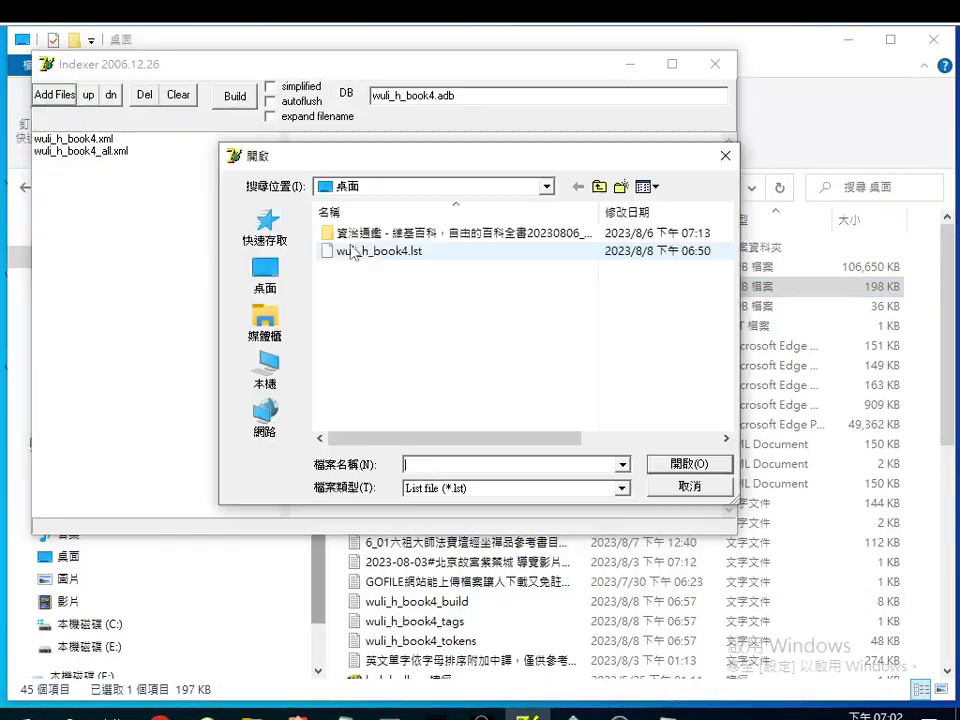
click(363, 253)
click(356, 253)
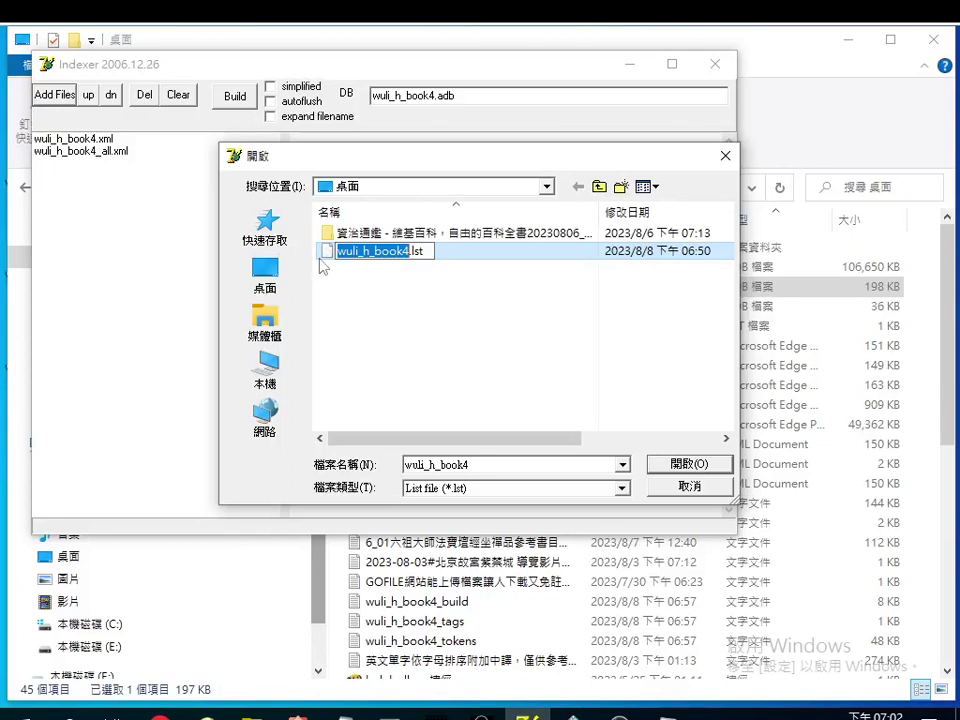
click(330, 258)
double_click(330, 253)
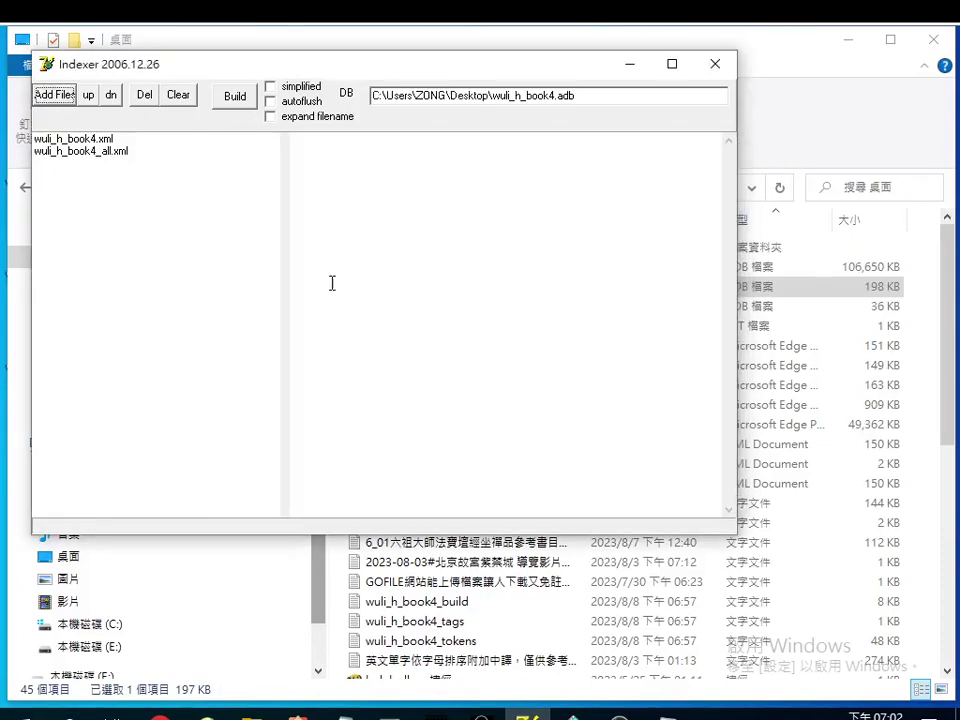
click(235, 99)
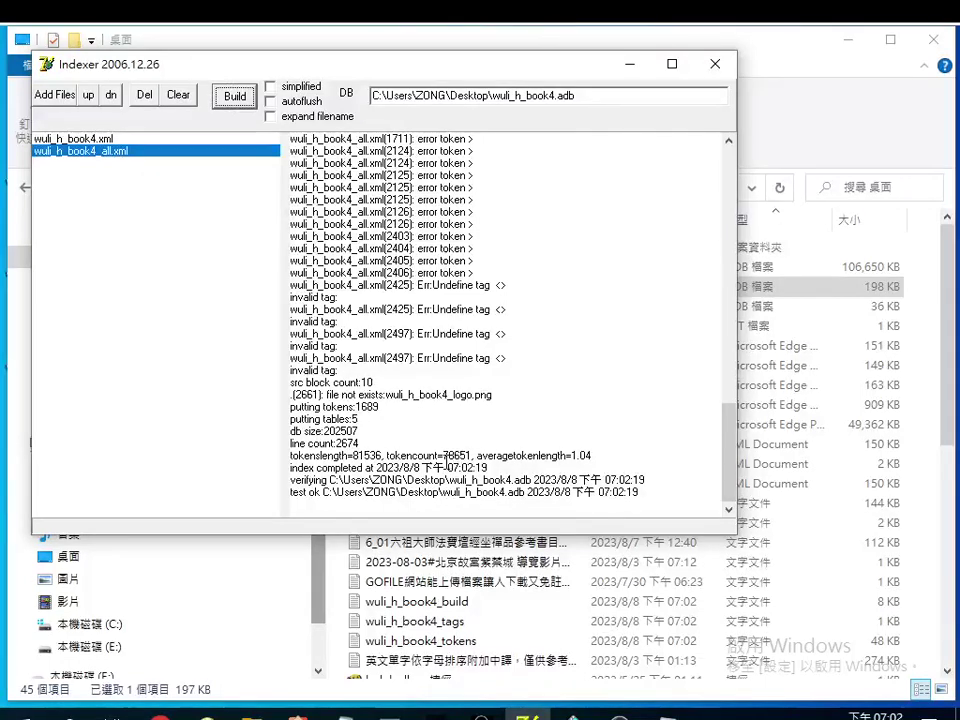
- Examine the token length and token count reported at the end of the build log
drag(290, 456, 476, 456)
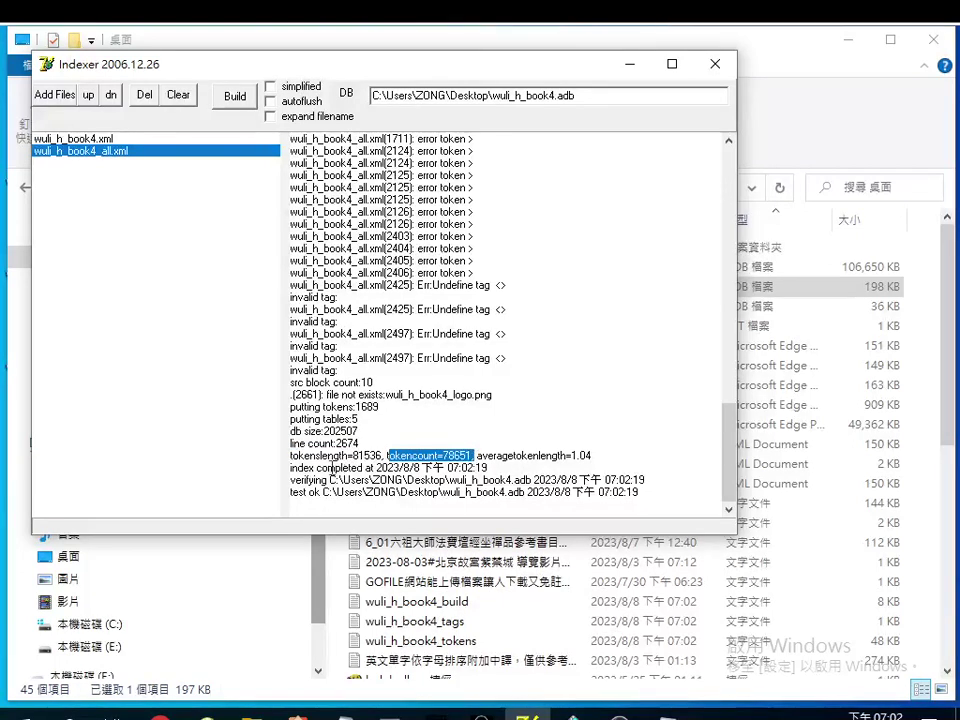
click(377, 455)
drag(385, 456, 360, 456)
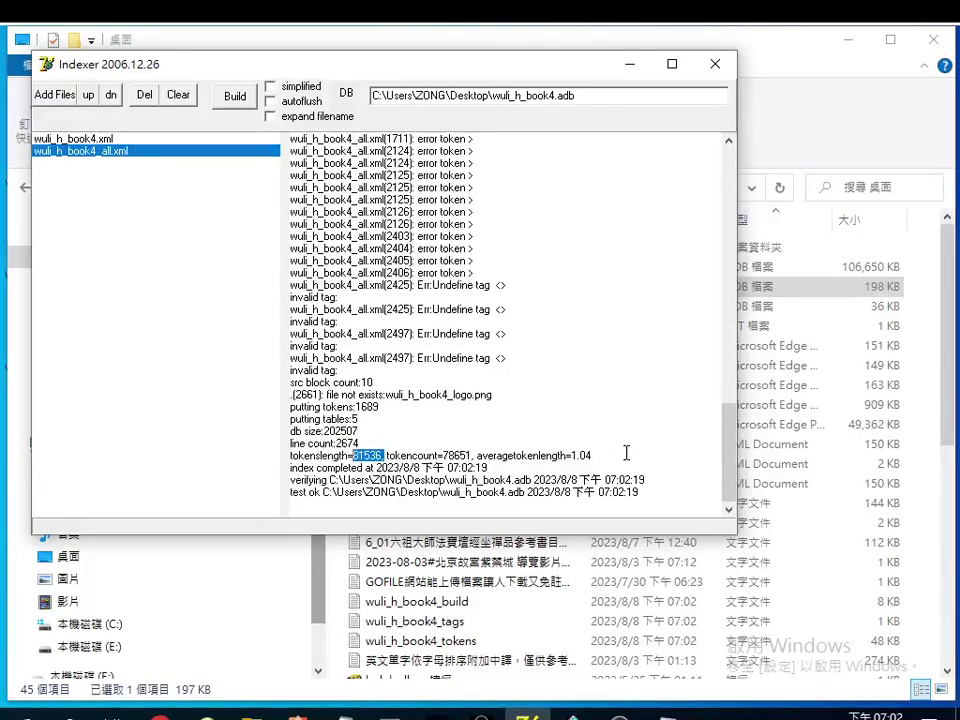
click(446, 455)
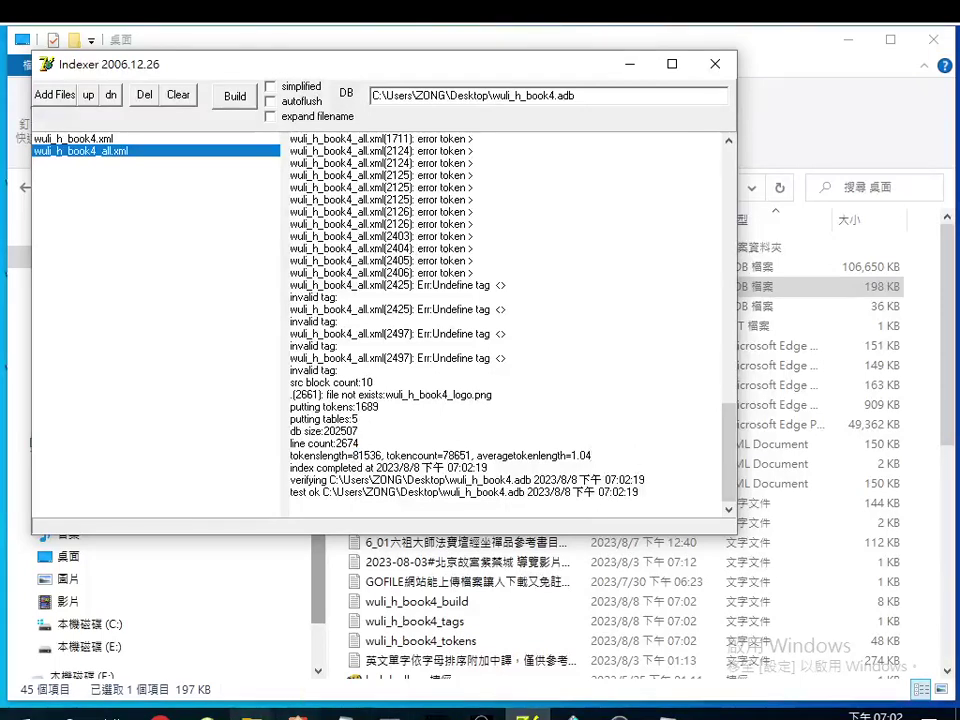
- Try to open the newly built wuli_h_book4 database from the desktop folder in Accelon3, and close Accelon3
mouse_move(250, 714)
click(92, 584)
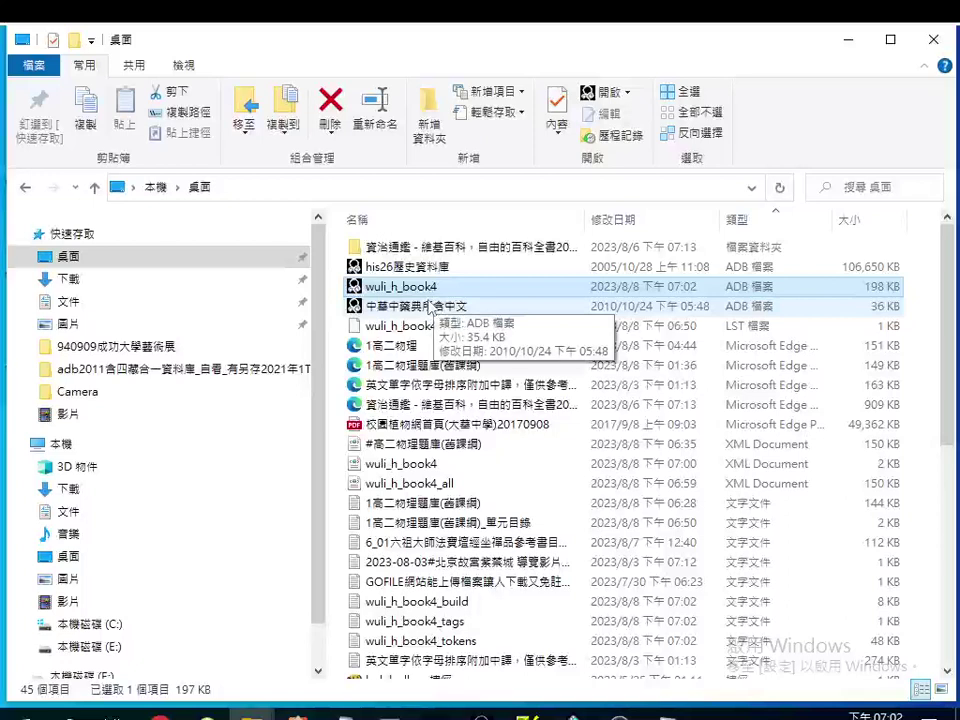
click(472, 641)
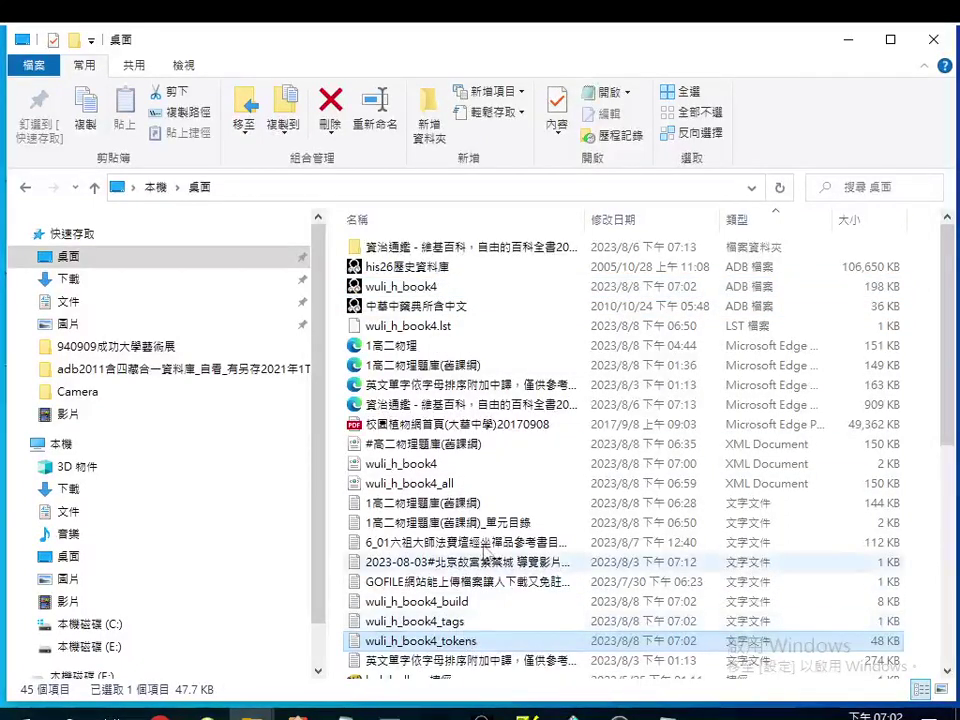
scroll(480, 515, down, 4)
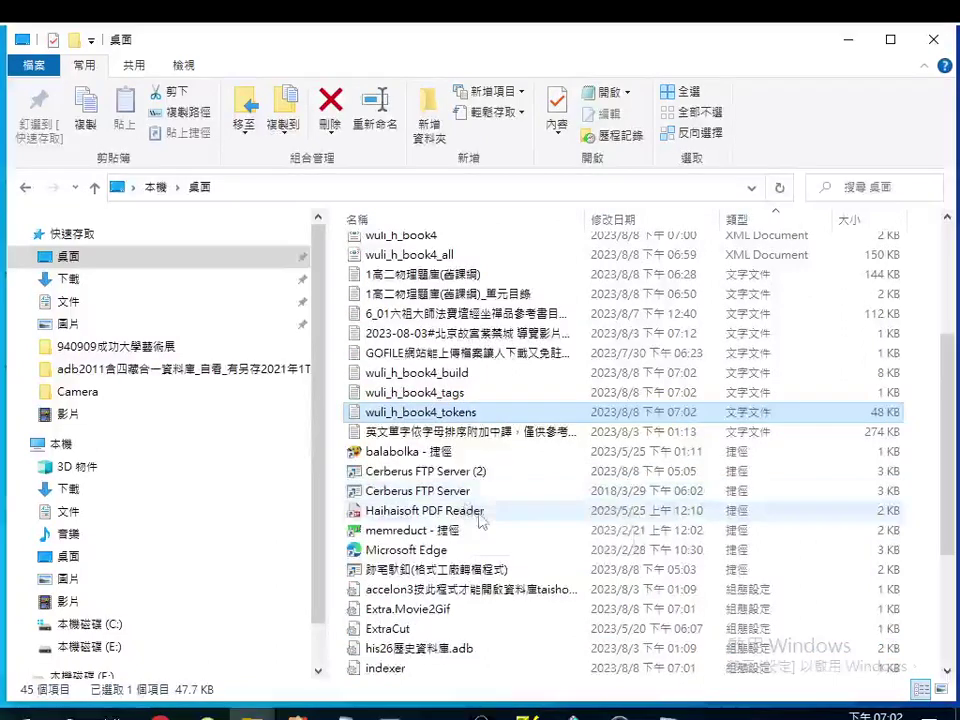
scroll(483, 520, up, 4)
double_click(403, 287)
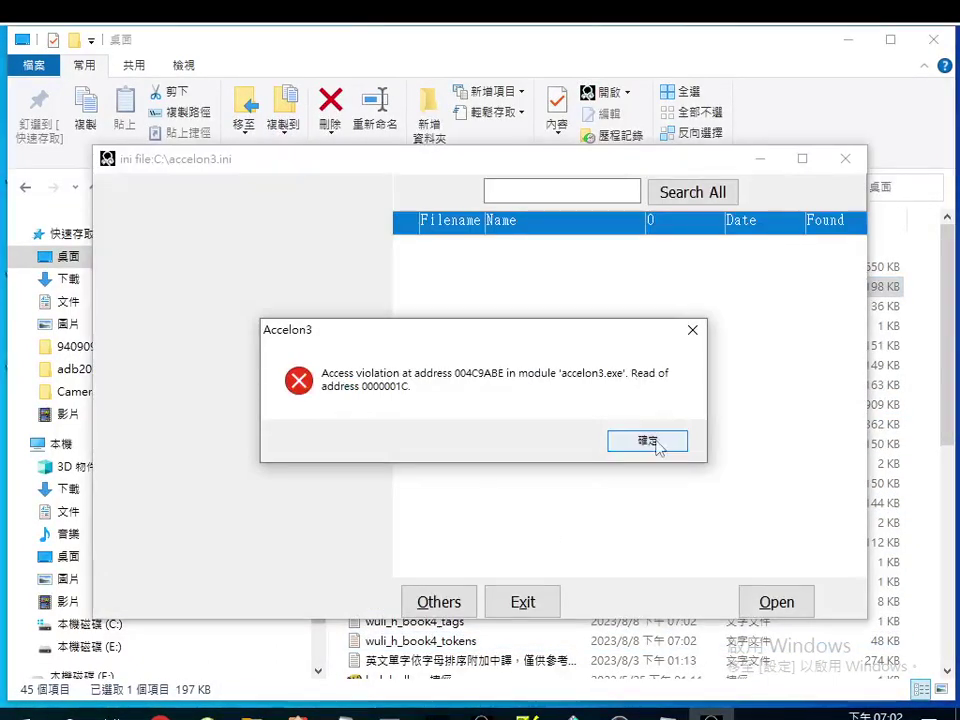
click(656, 439)
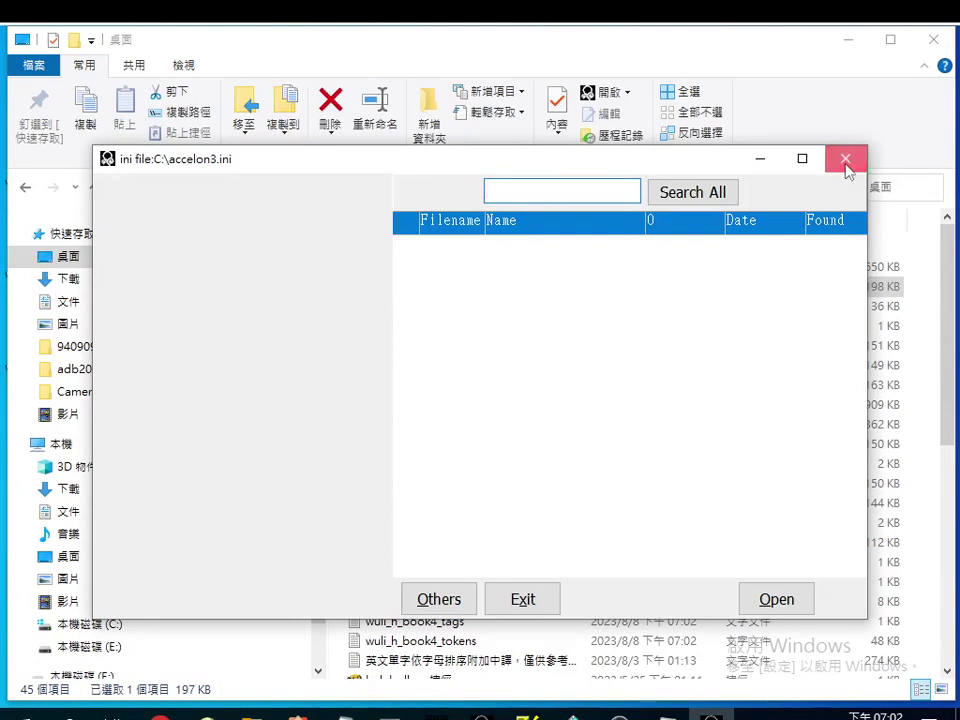
click(845, 158)
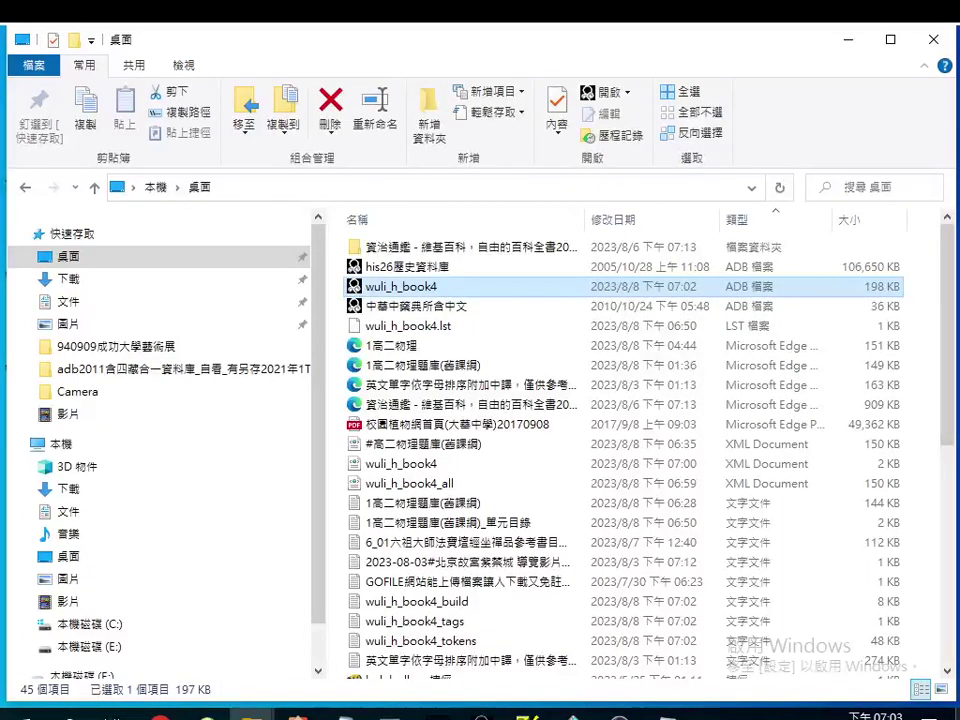
- Delete the wuli_h_book4 ADB file from the desktop folder and rebuild wuli_h_book4.adb in Indexer
right_click(439, 293)
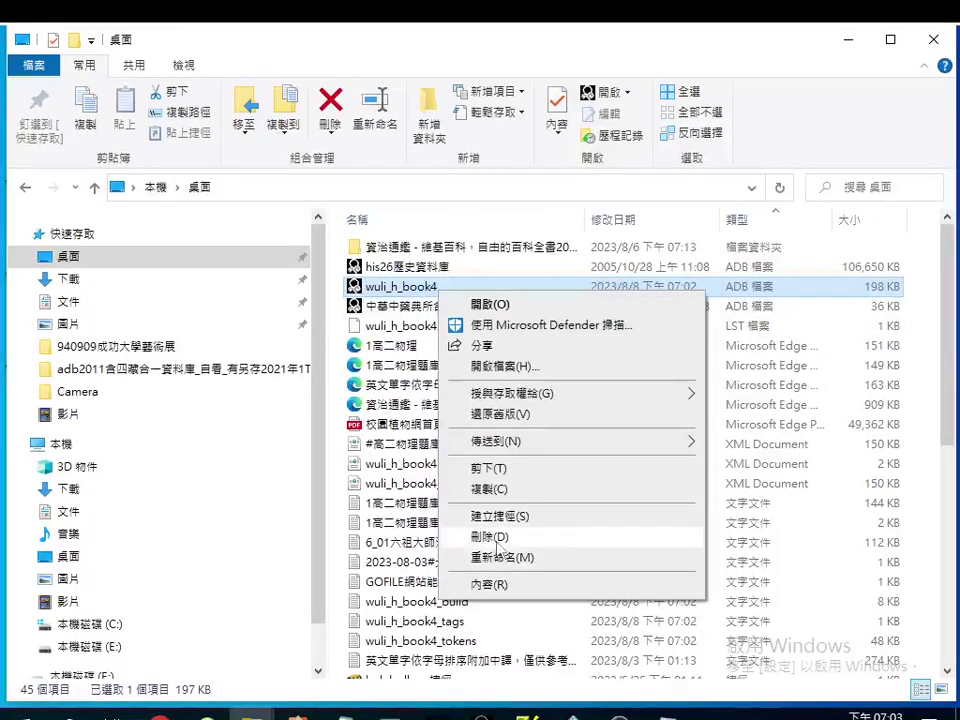
key(Escape)
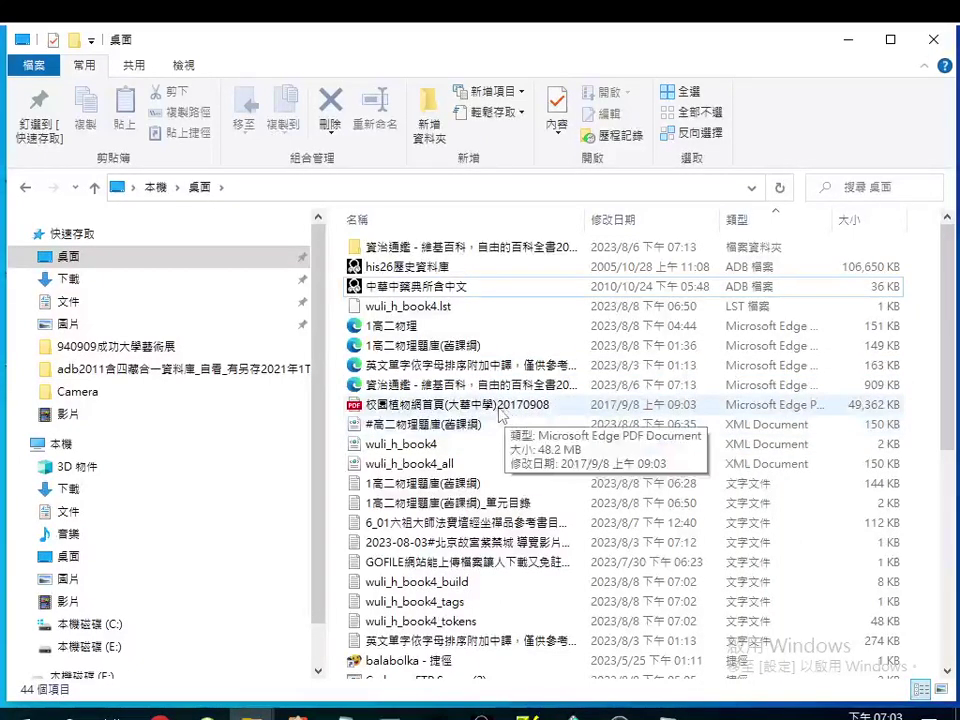
scroll(496, 415, down, 6)
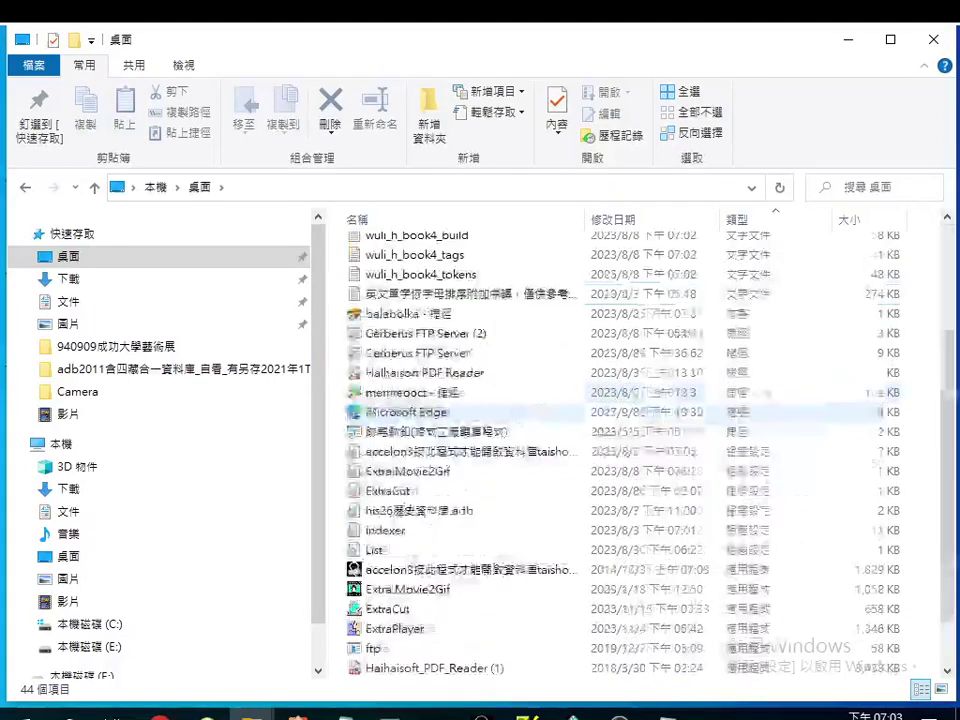
scroll(495, 445, down, 1)
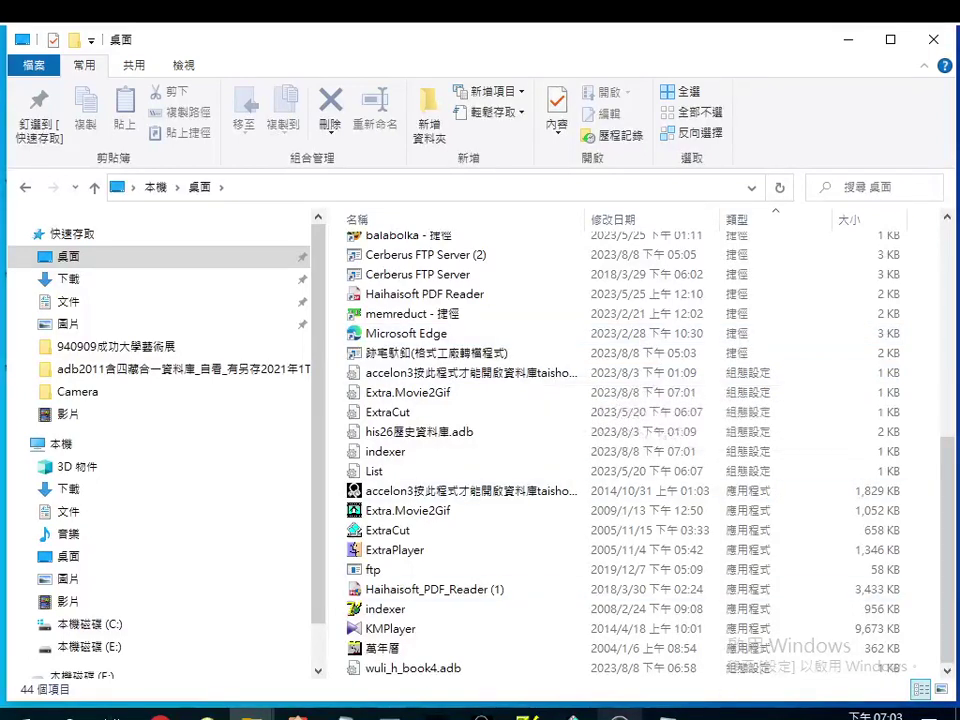
click(527, 716)
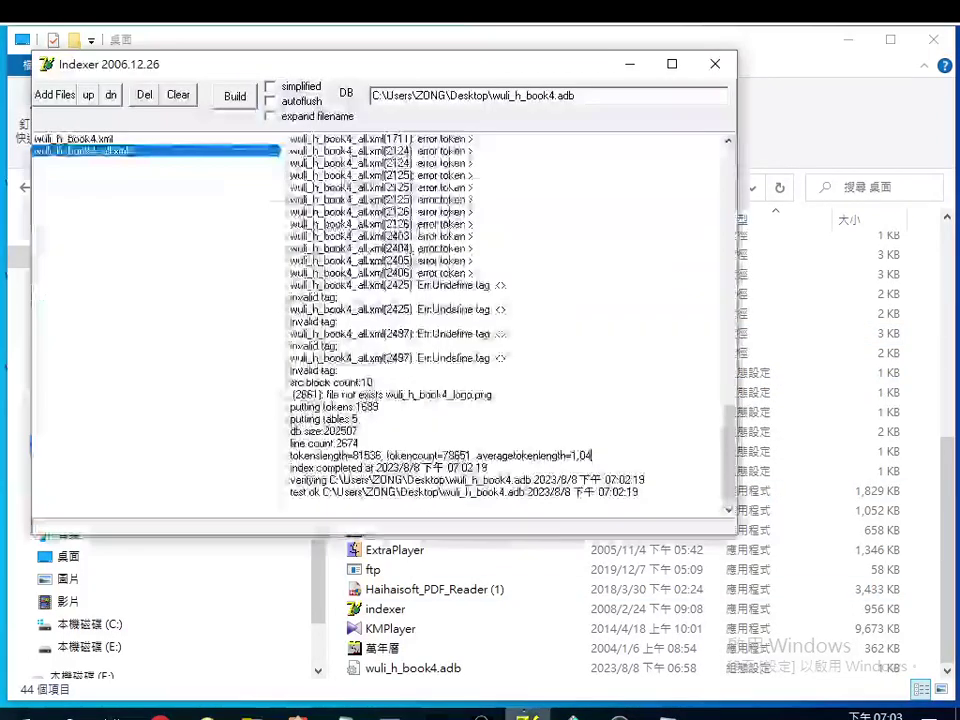
click(240, 100)
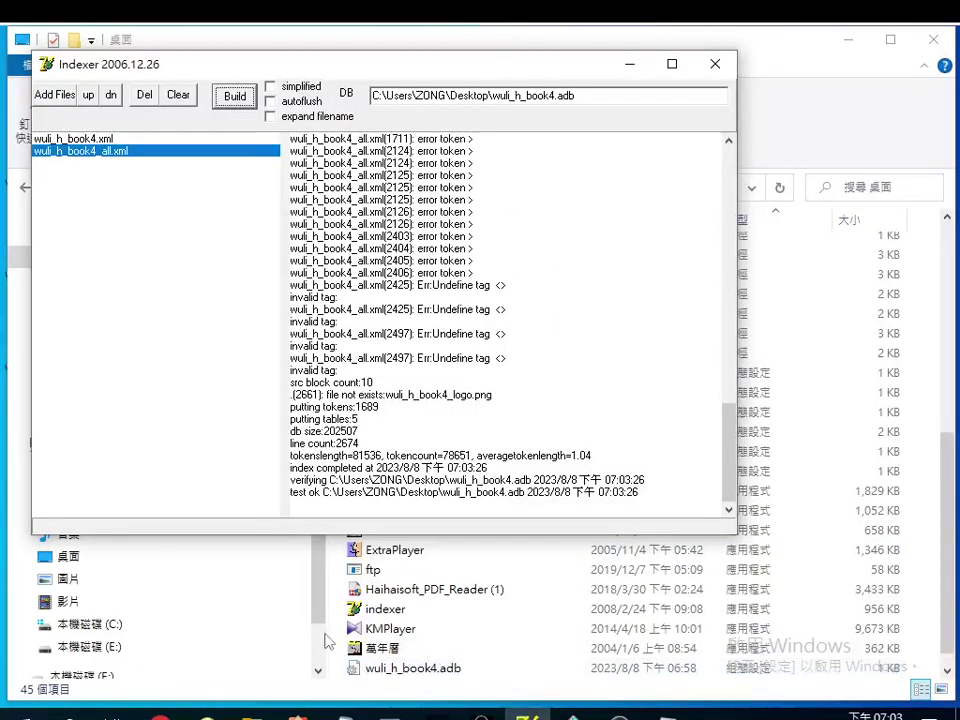
- Try to open the rebuilt wuli_h_book4 database from the desktop folder in Accelon3
click(340, 603)
scroll(474, 454, up, 6)
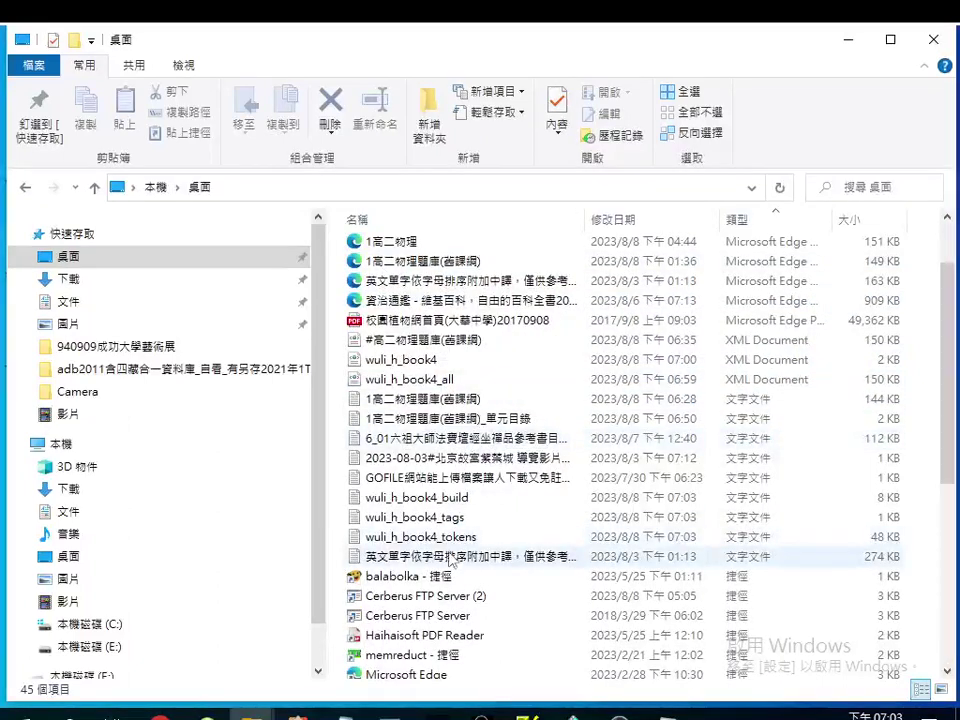
scroll(470, 530, down, 6)
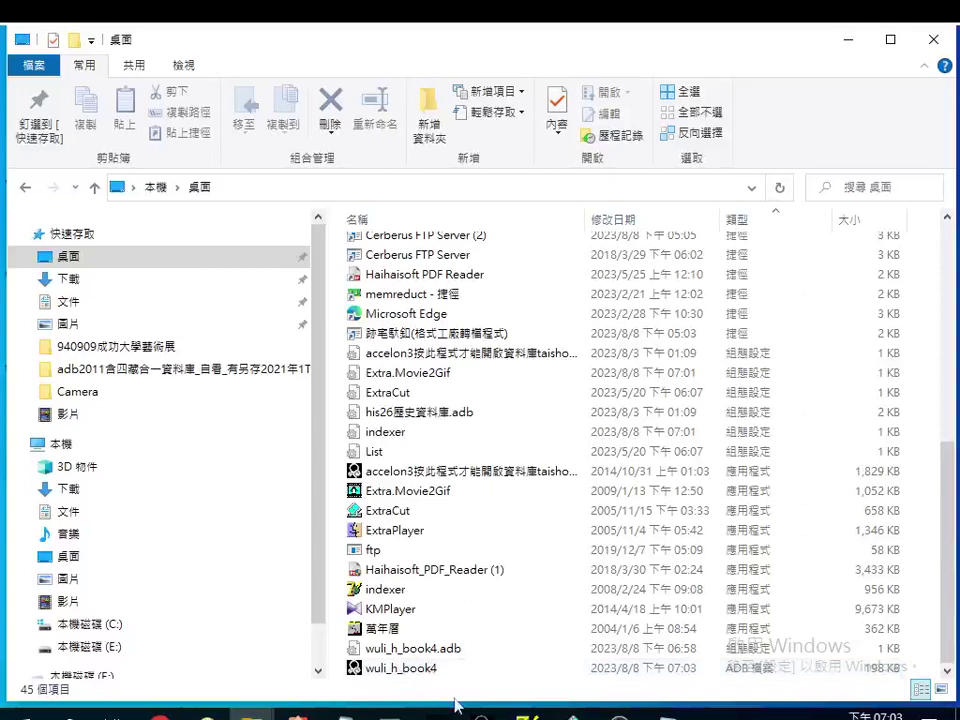
double_click(440, 668)
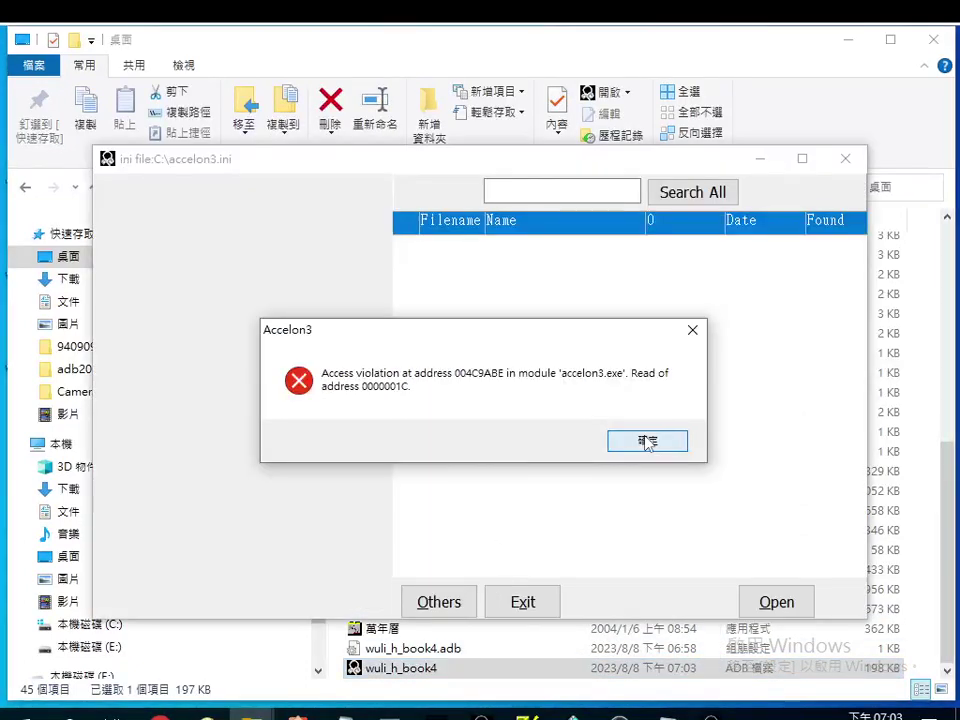
click(649, 440)
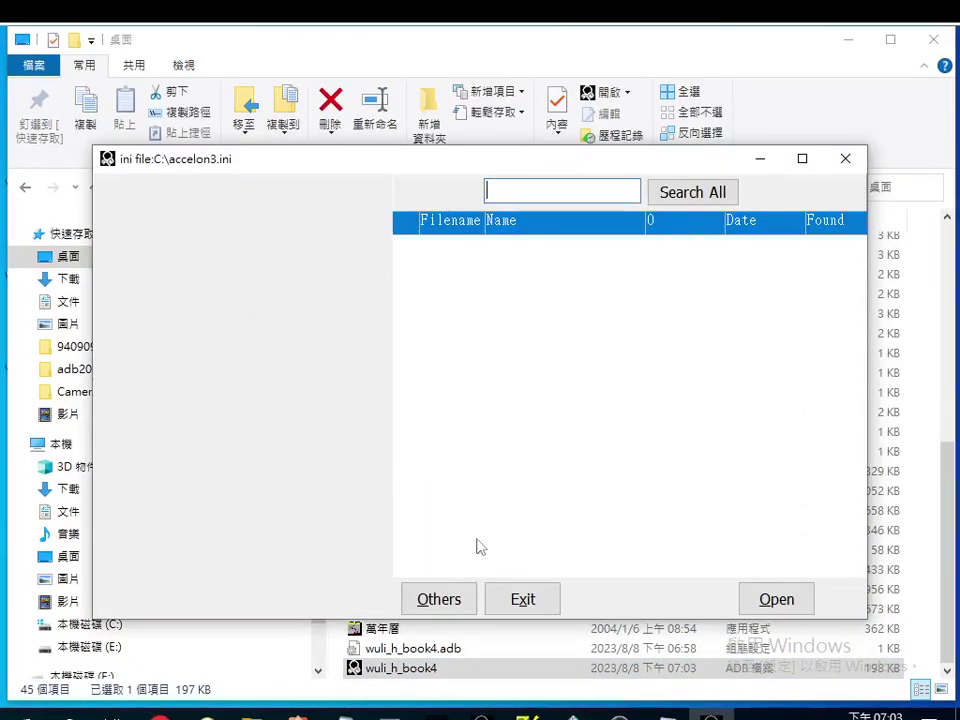
- Try to load wuli_h_book4 from the desktop through Accelon3's own Open dialog
click(441, 600)
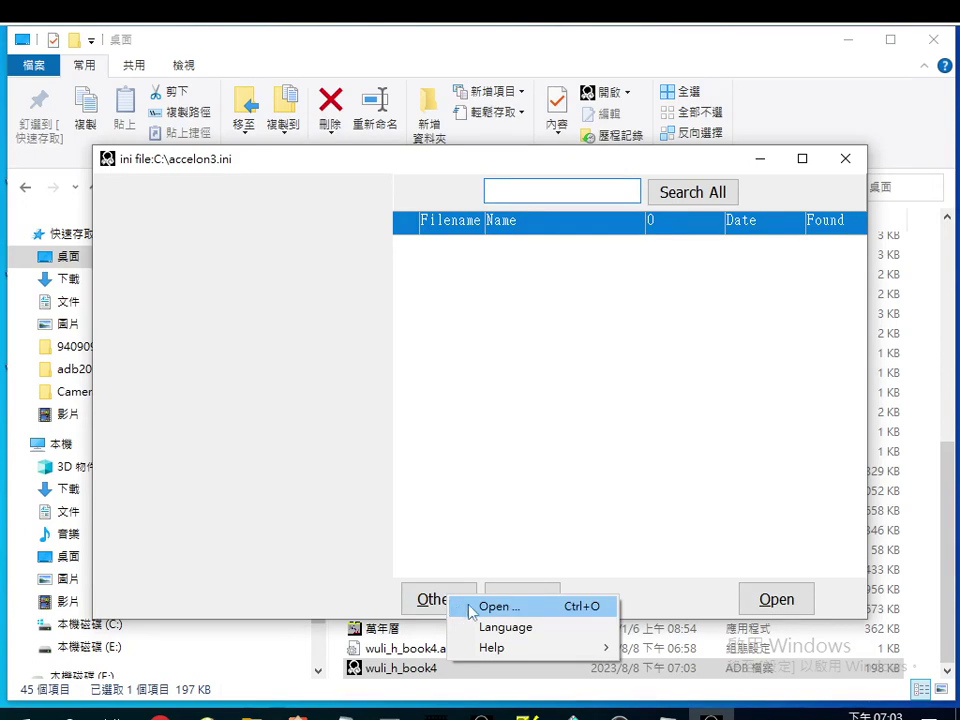
click(480, 606)
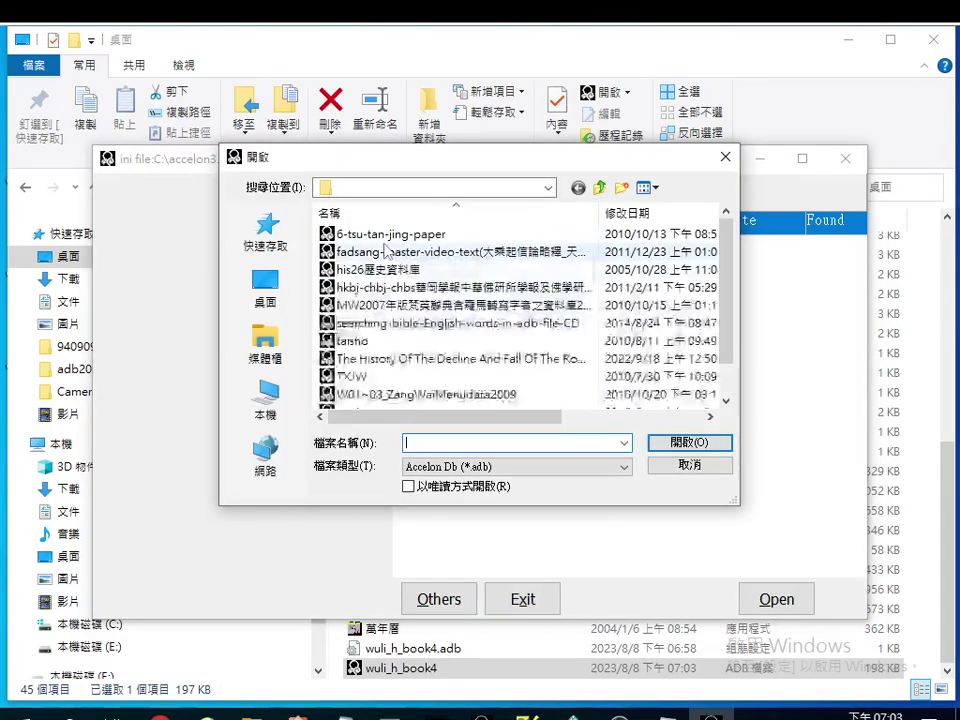
click(266, 303)
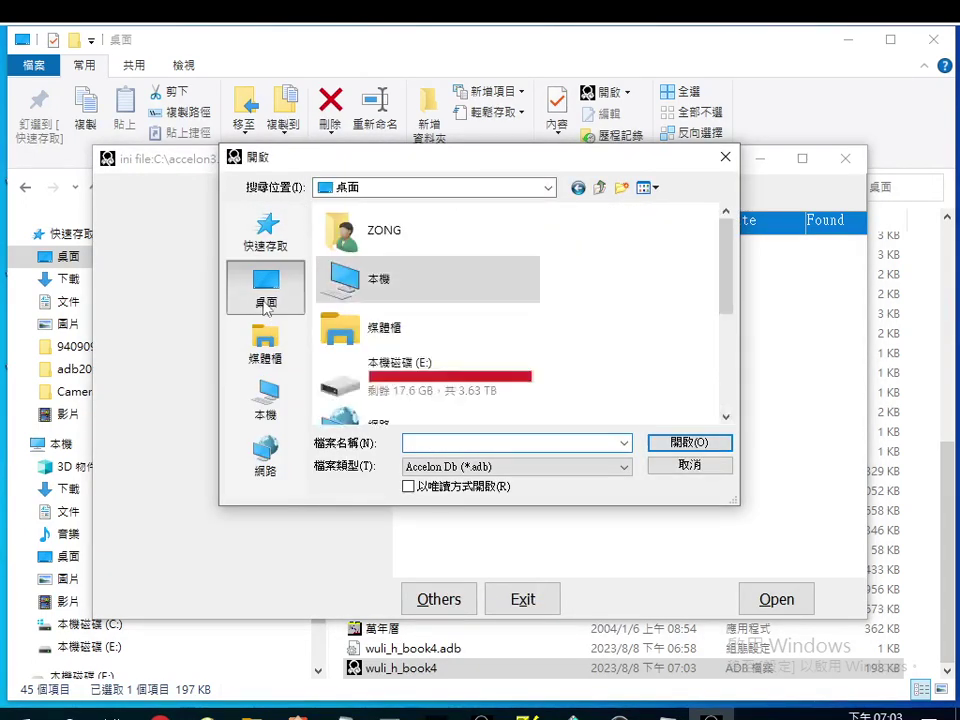
scroll(551, 343, down, 5)
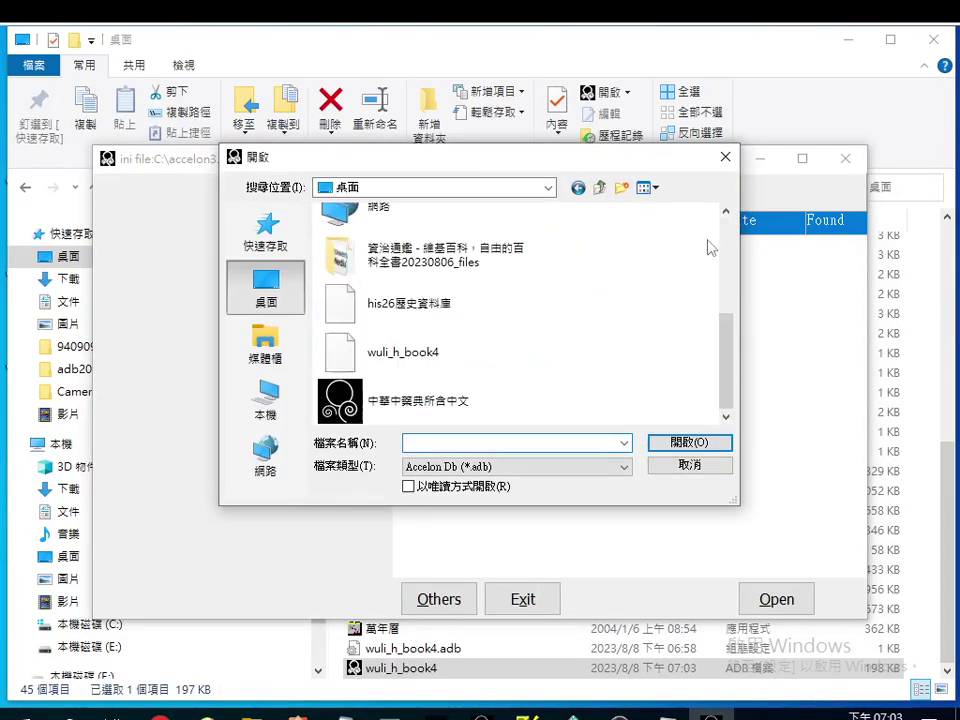
double_click(395, 350)
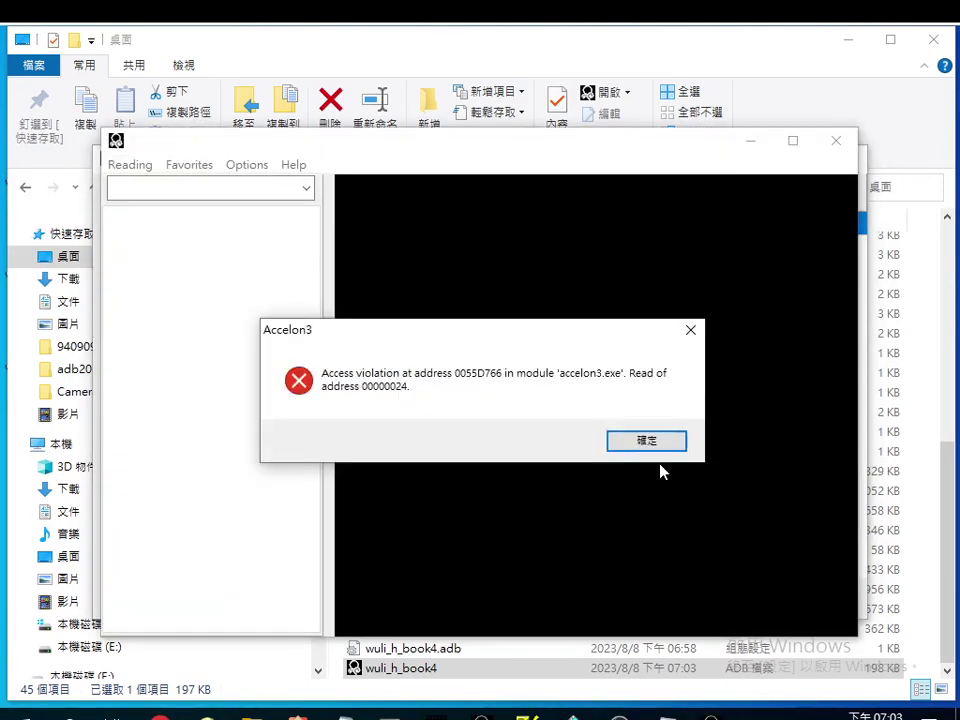
click(634, 444)
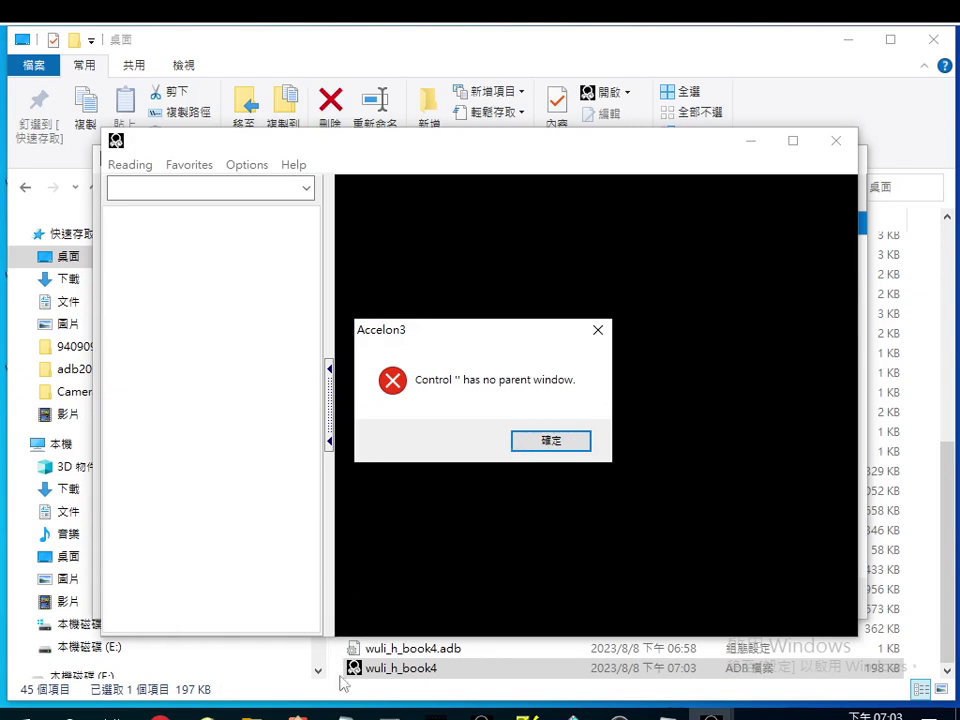
- Switch to Notepad and review the header tags in wuli_h_book4 and the opening <冊> and <書> tags in wuli_h_book4_all
click(345, 714)
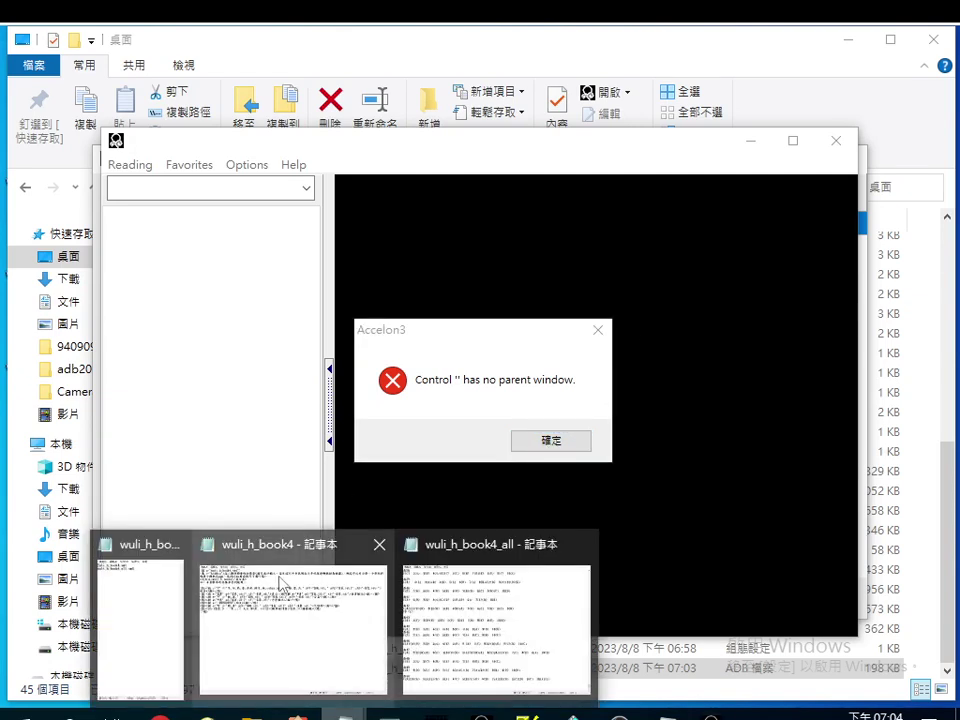
click(283, 584)
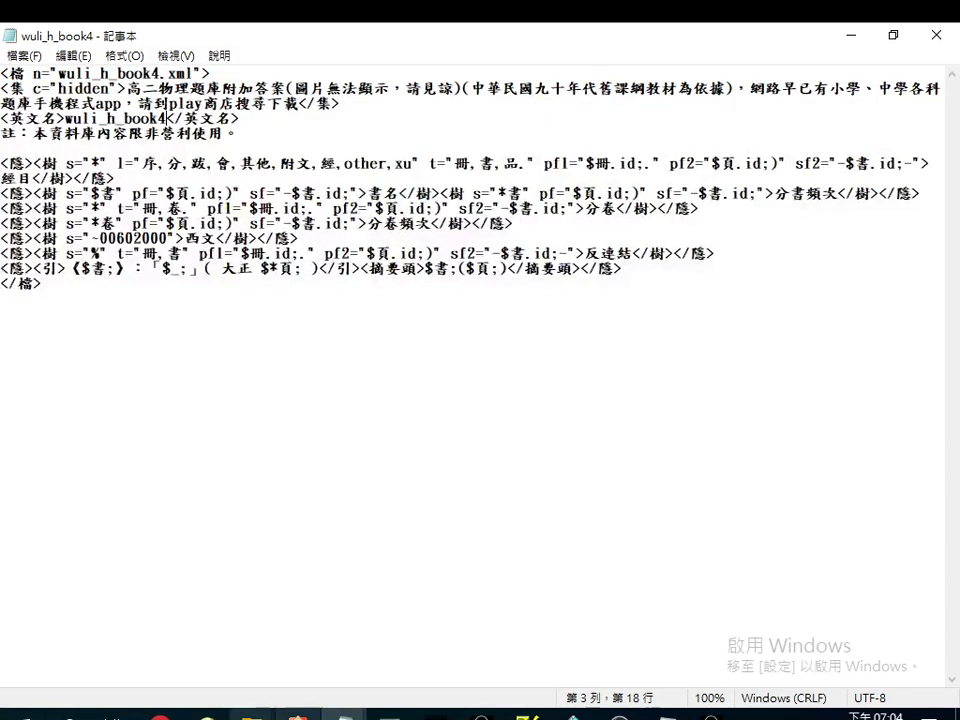
click(343, 712)
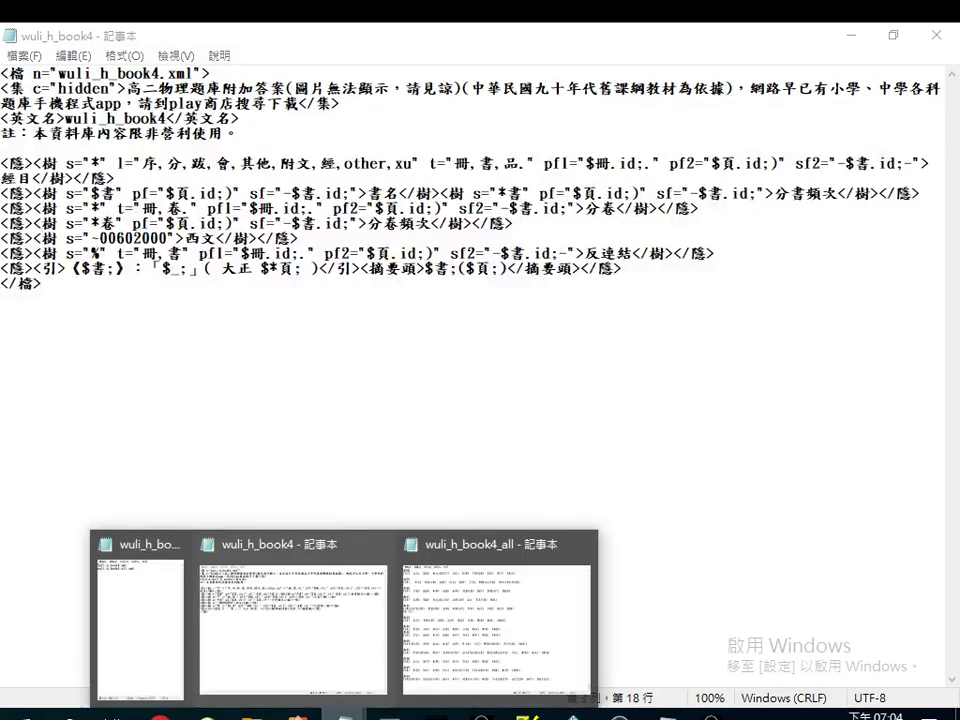
click(456, 575)
scroll(78, 152, up, 3)
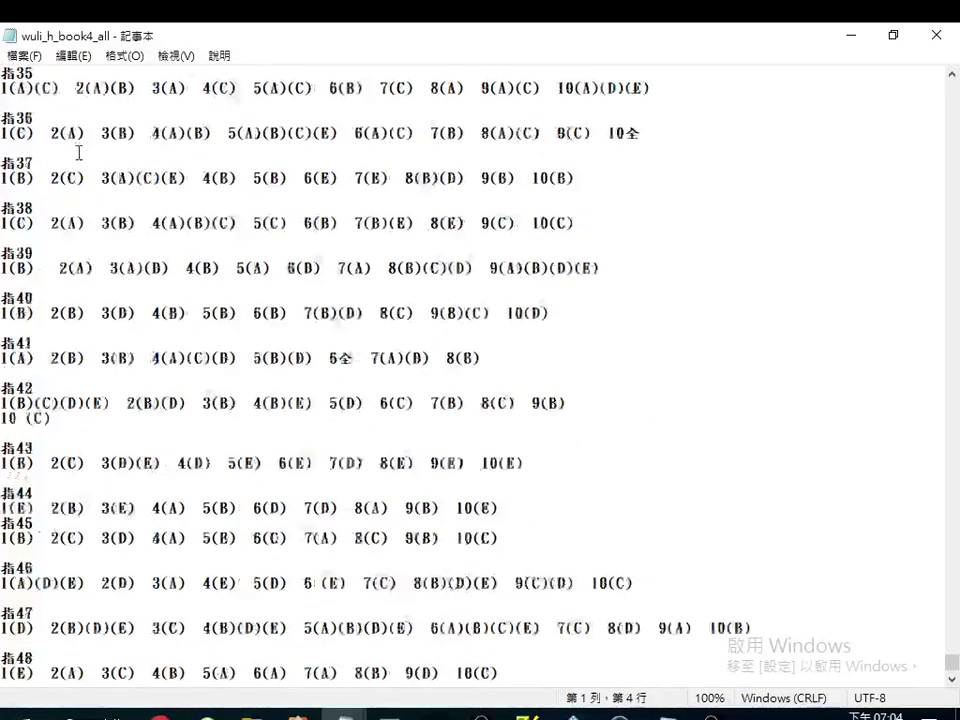
scroll(78, 152, up, 2)
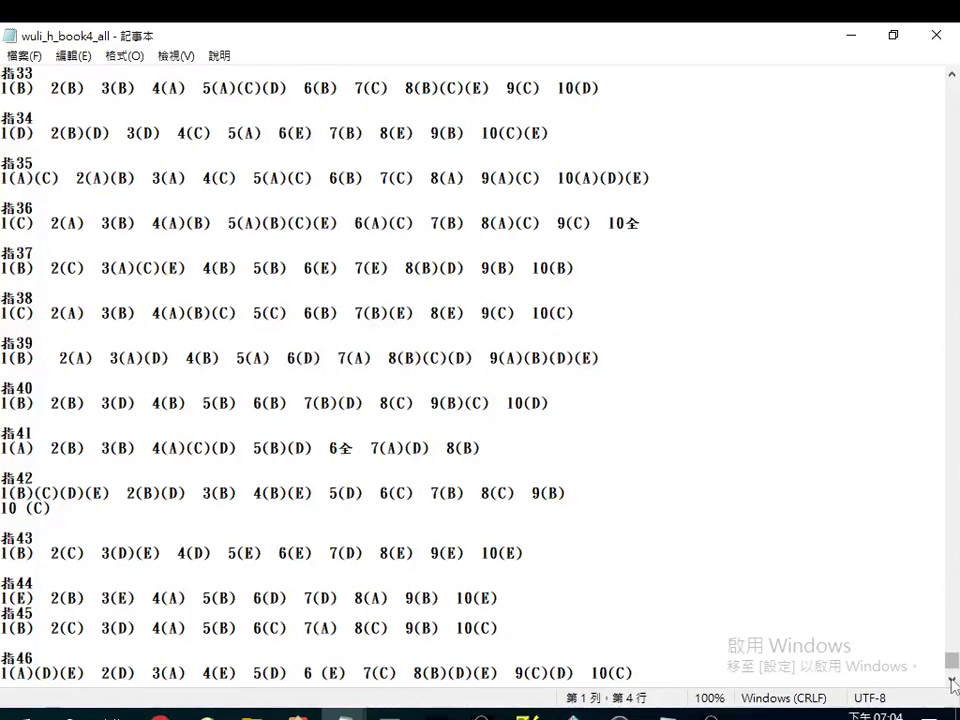
scroll(470, 380, up, 20)
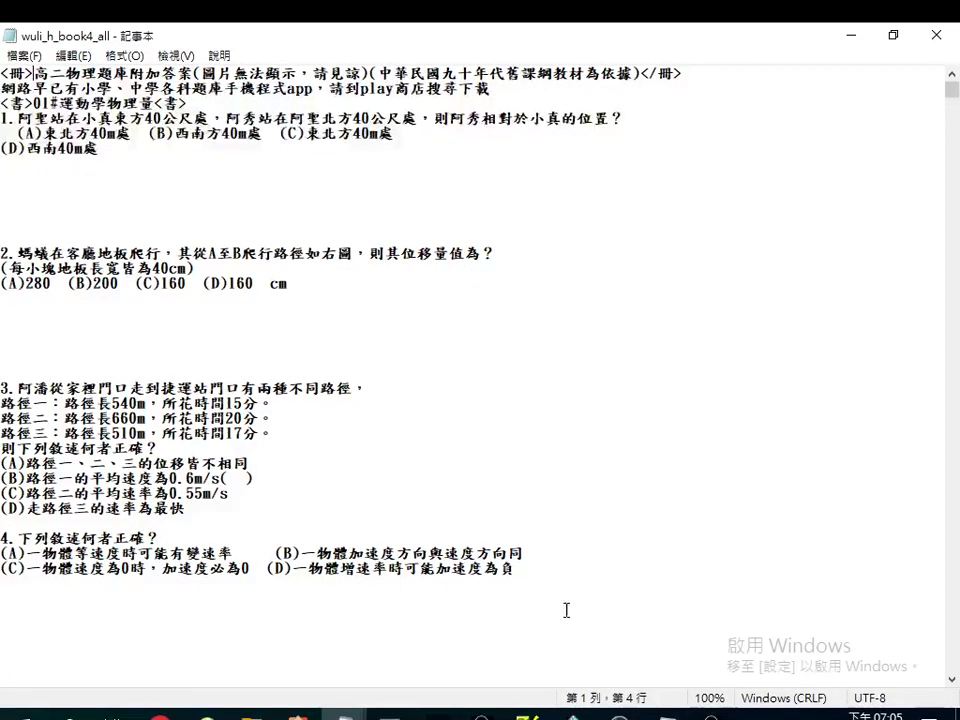
click(711, 716)
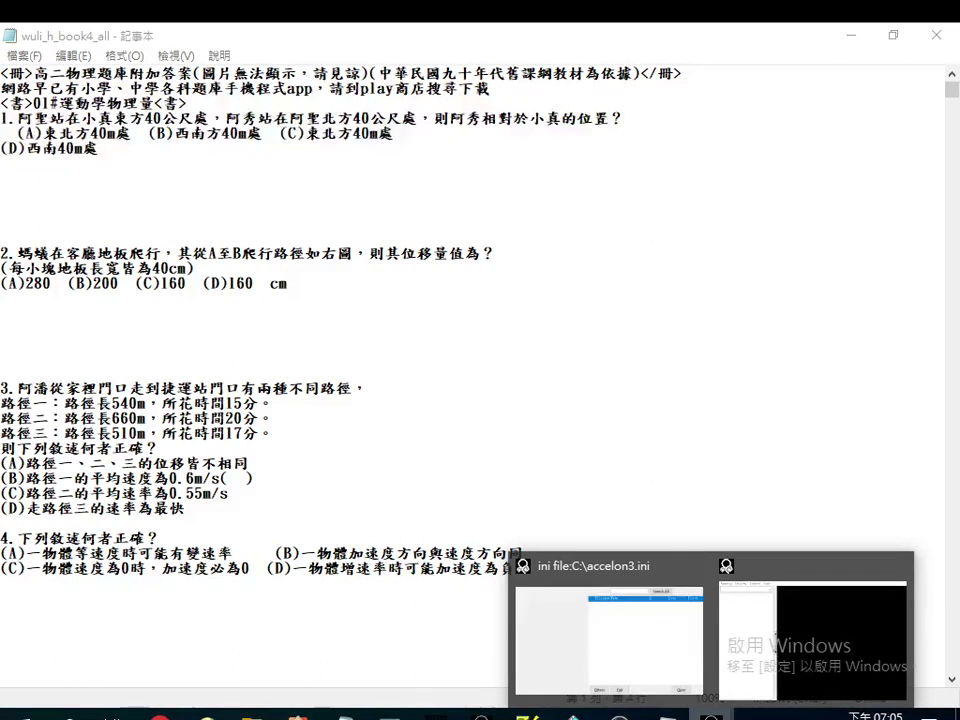
click(655, 327)
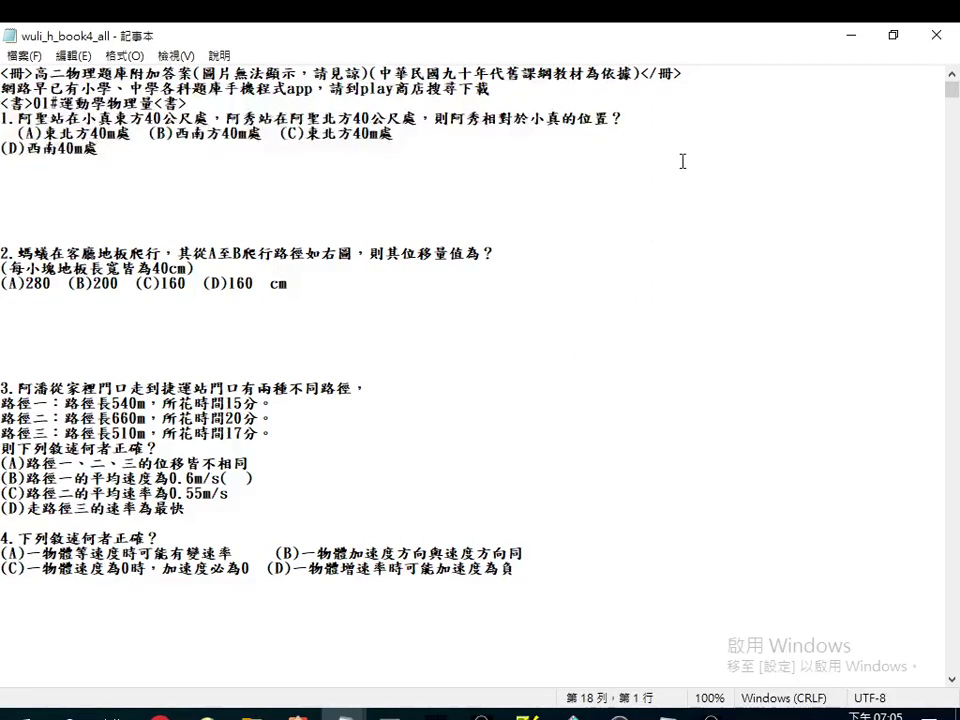